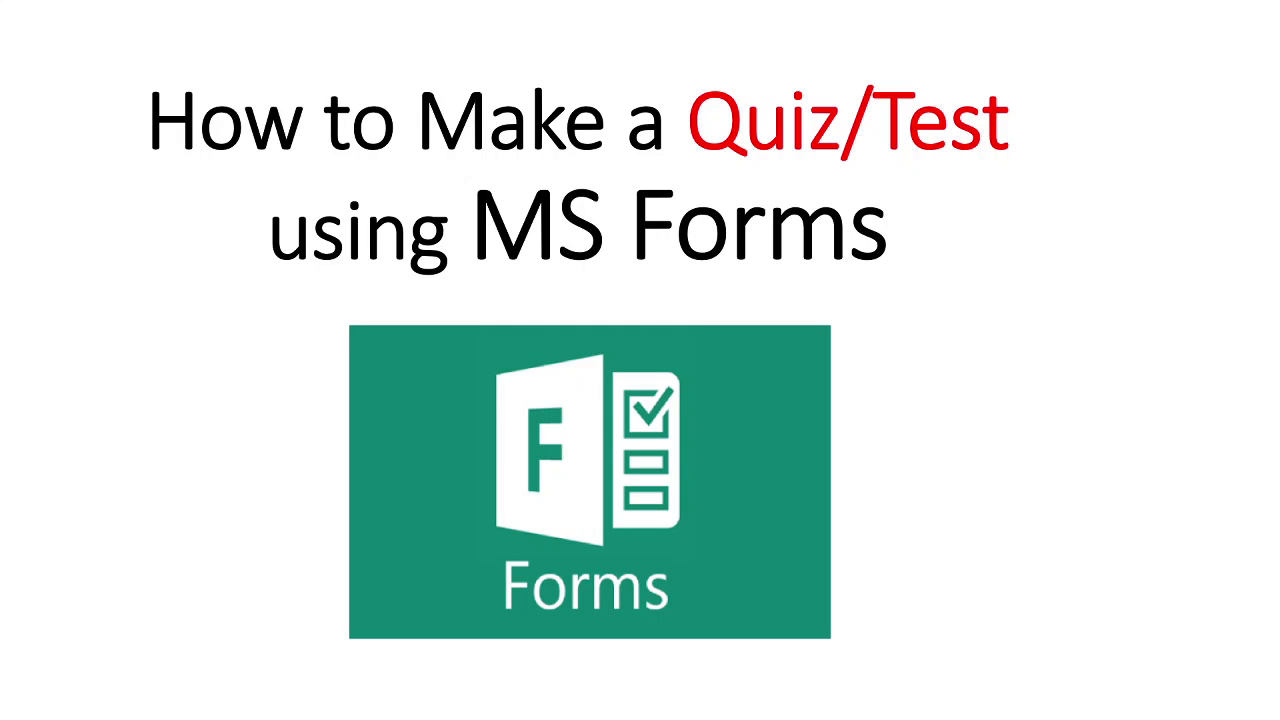
Step: Exit the 'How to Make a Quiz/Test using MS Forms' slide show back to Normal view
key(Escape)
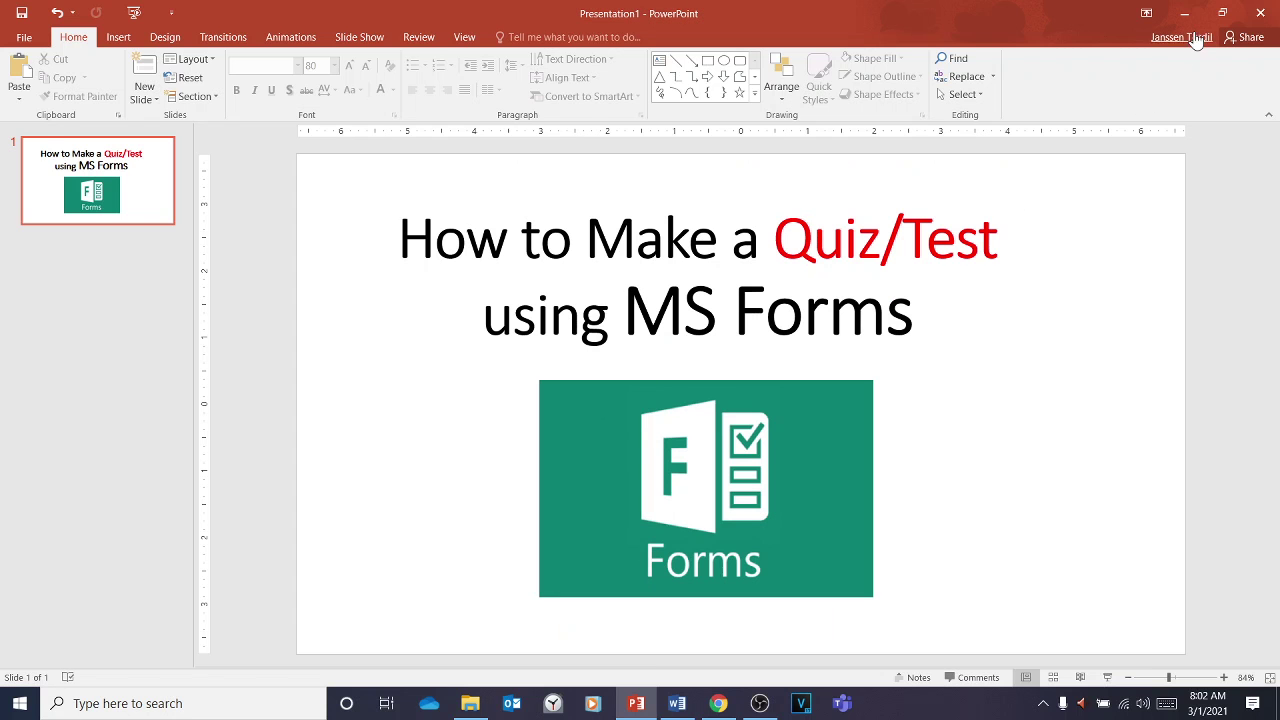
Step: Minimize PowerPoint, refresh the desktop, and bring the browser back into view
click(1184, 13)
right_click(586, 209)
click(628, 254)
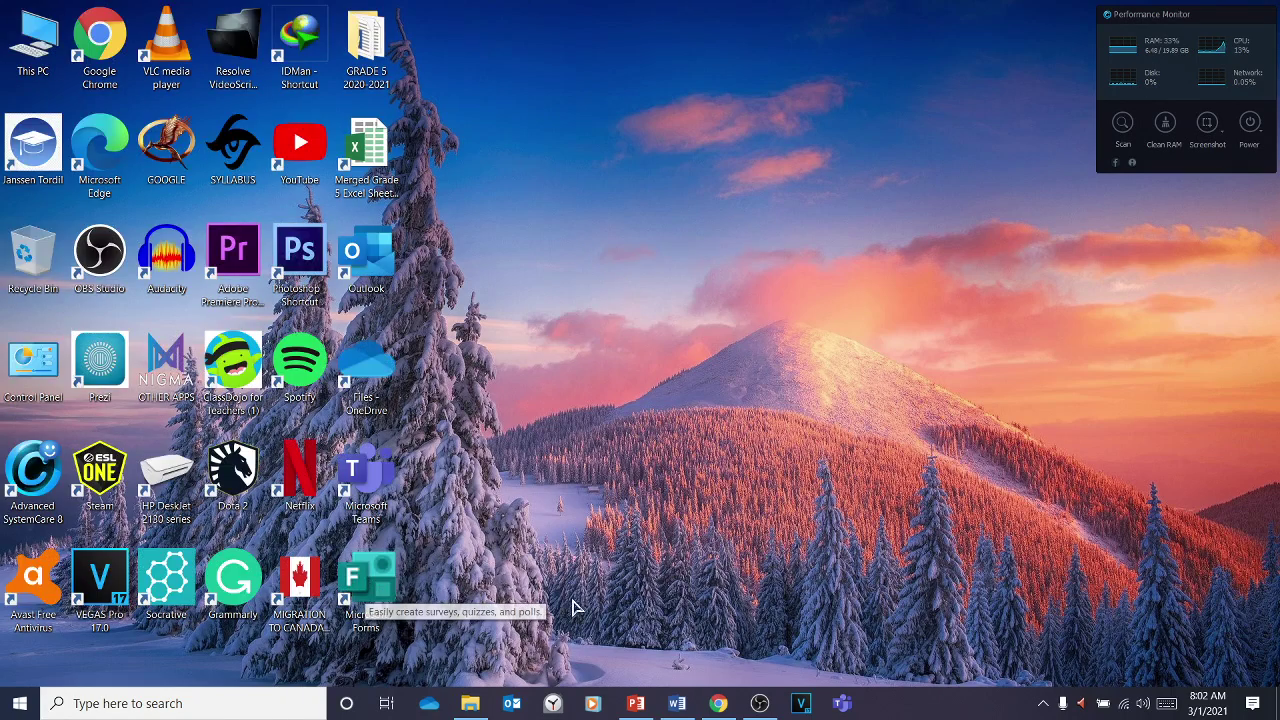
click(718, 703)
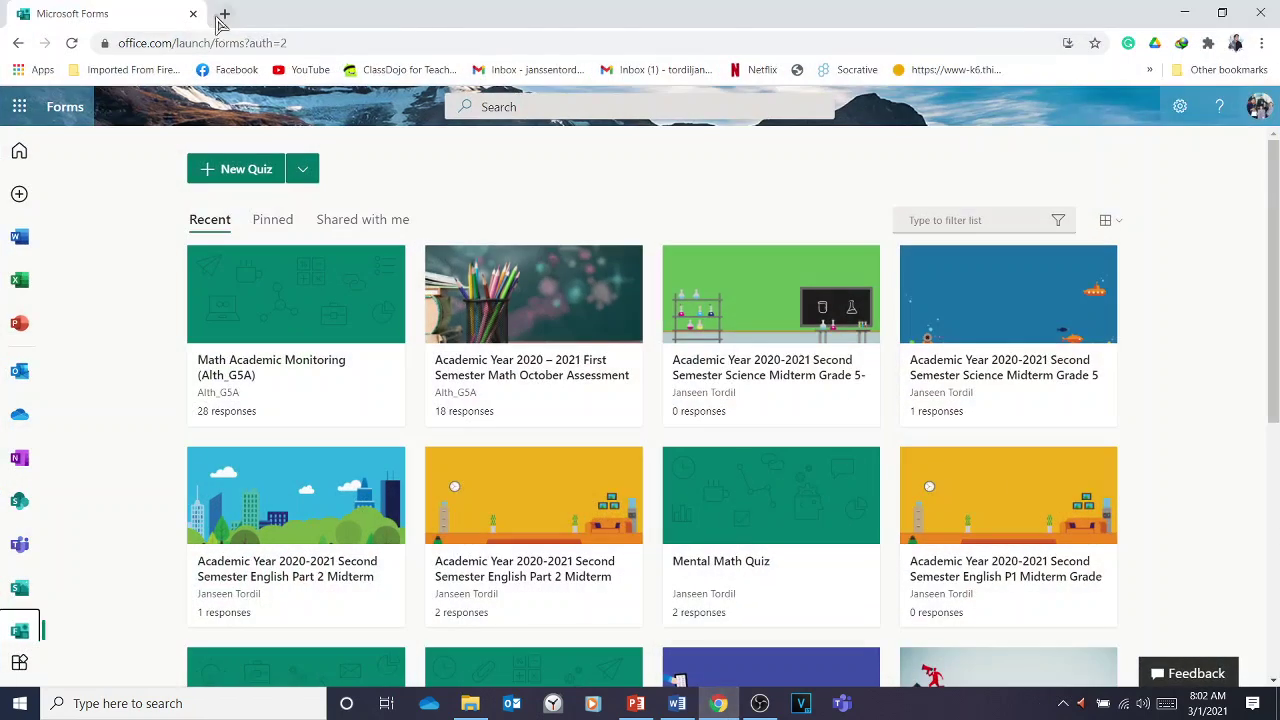
Step: Search Google for 'microsoft forms' in a new tab and go to the Microsoft Forms site
click(224, 15)
text(m)
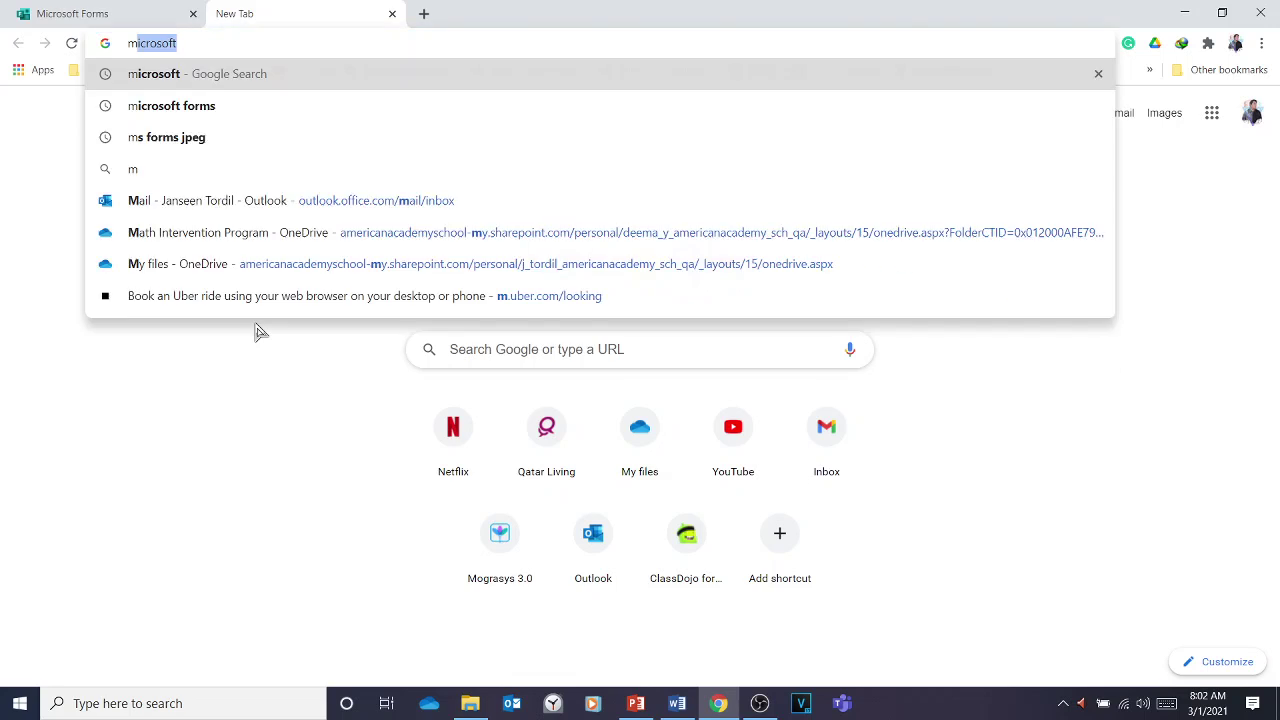
text(icr)
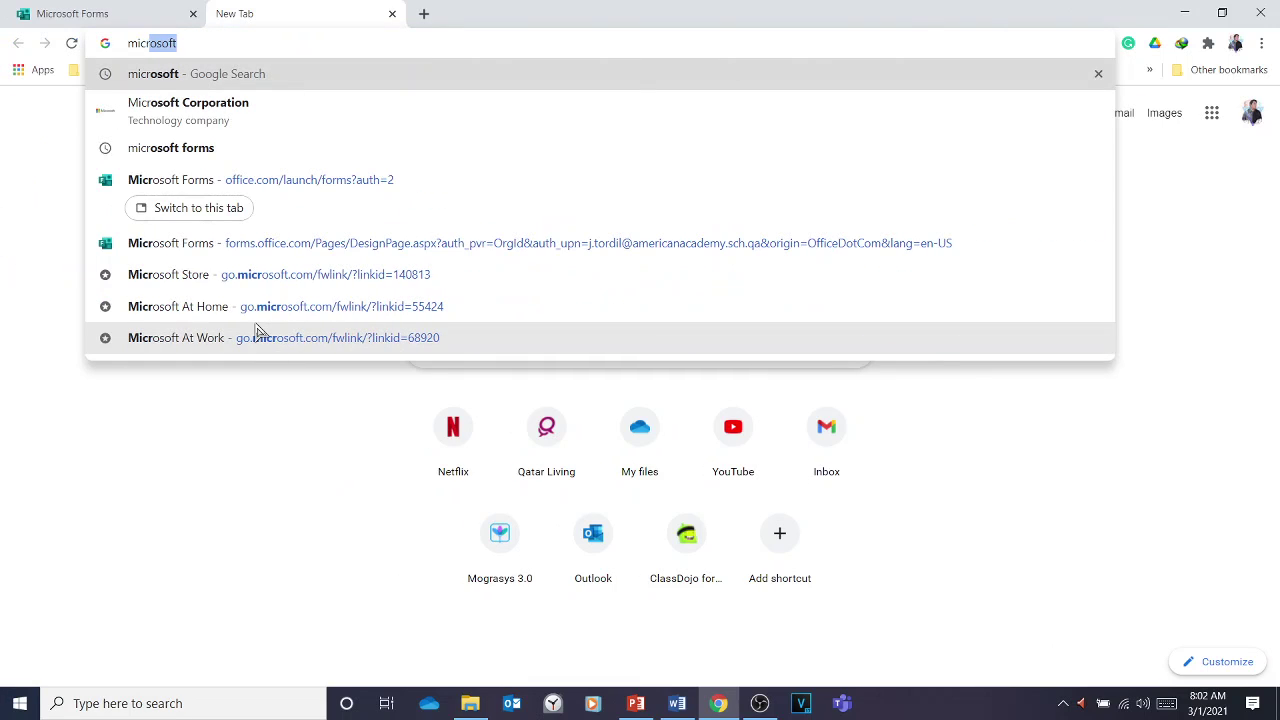
text(rosoft )
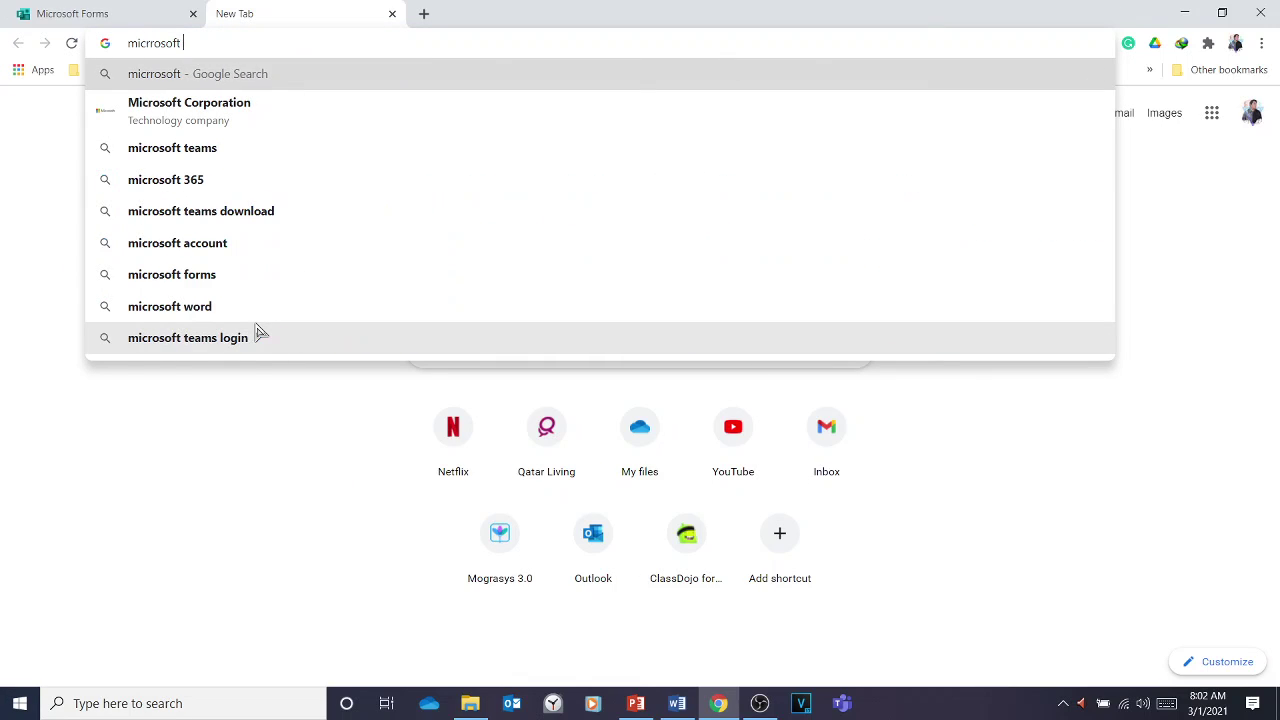
text(forms)
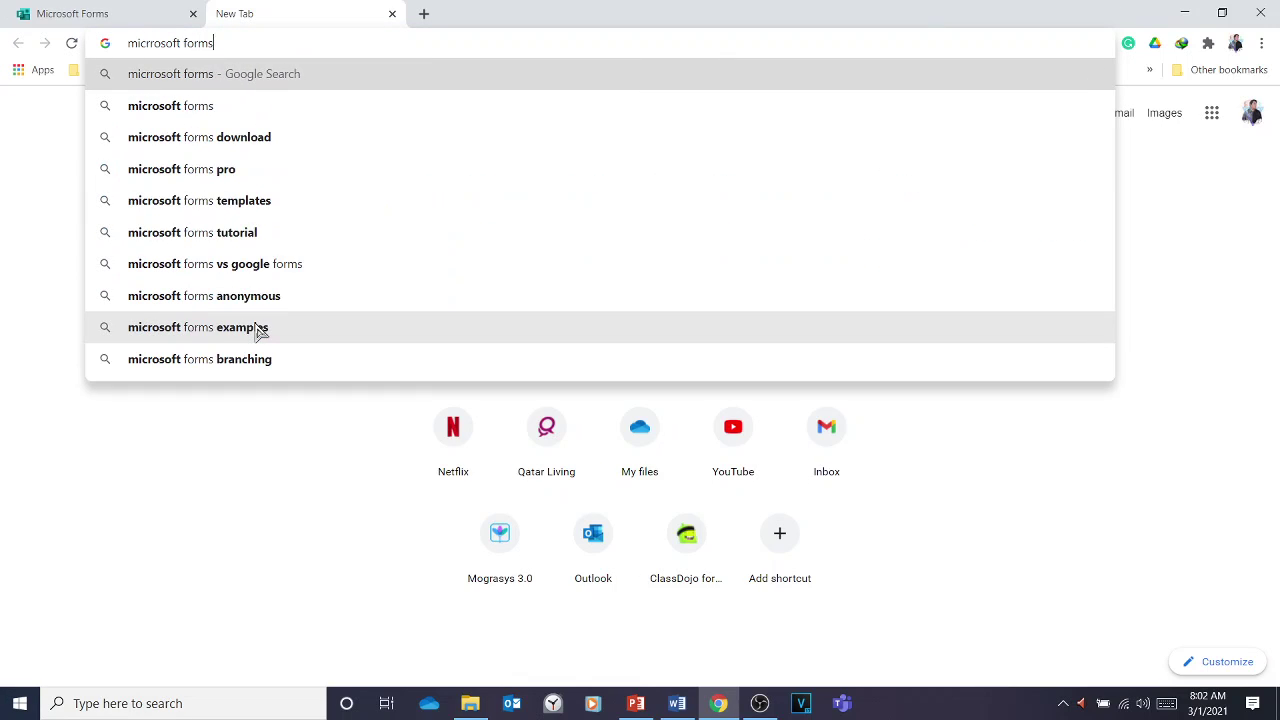
click(192, 104)
scroll(128, 486, down, 9)
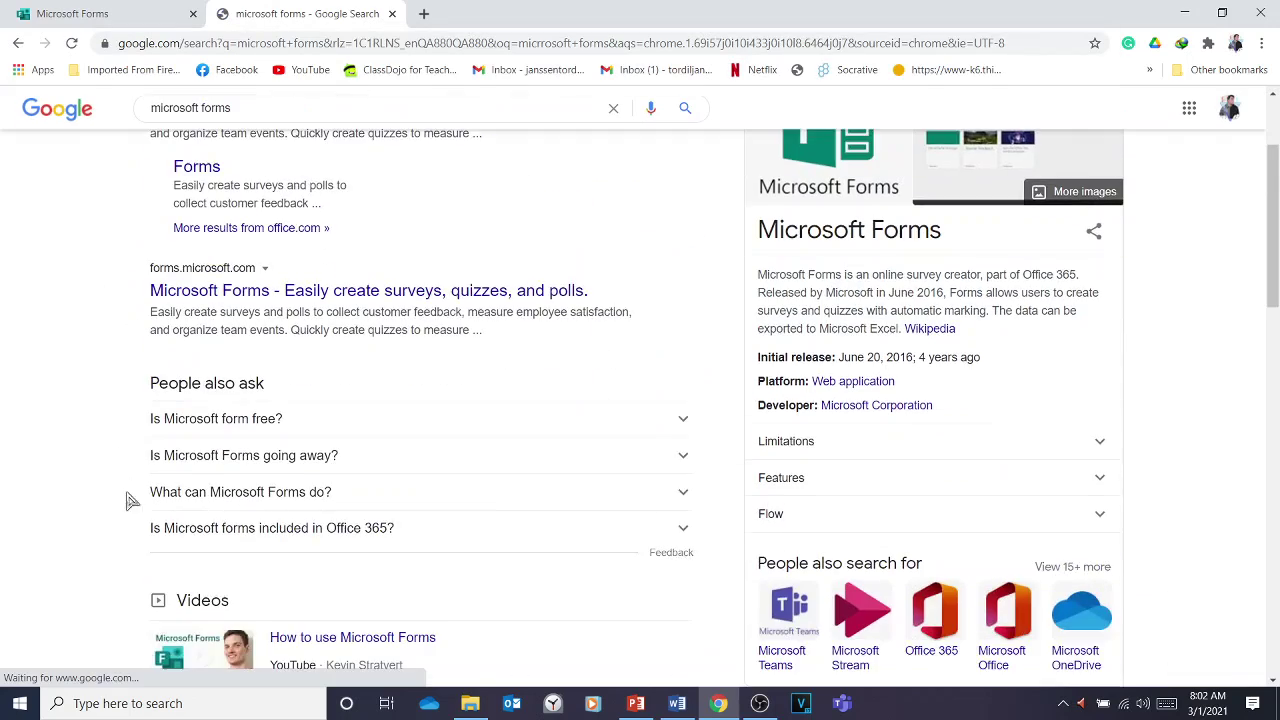
scroll(98, 518, up, 9)
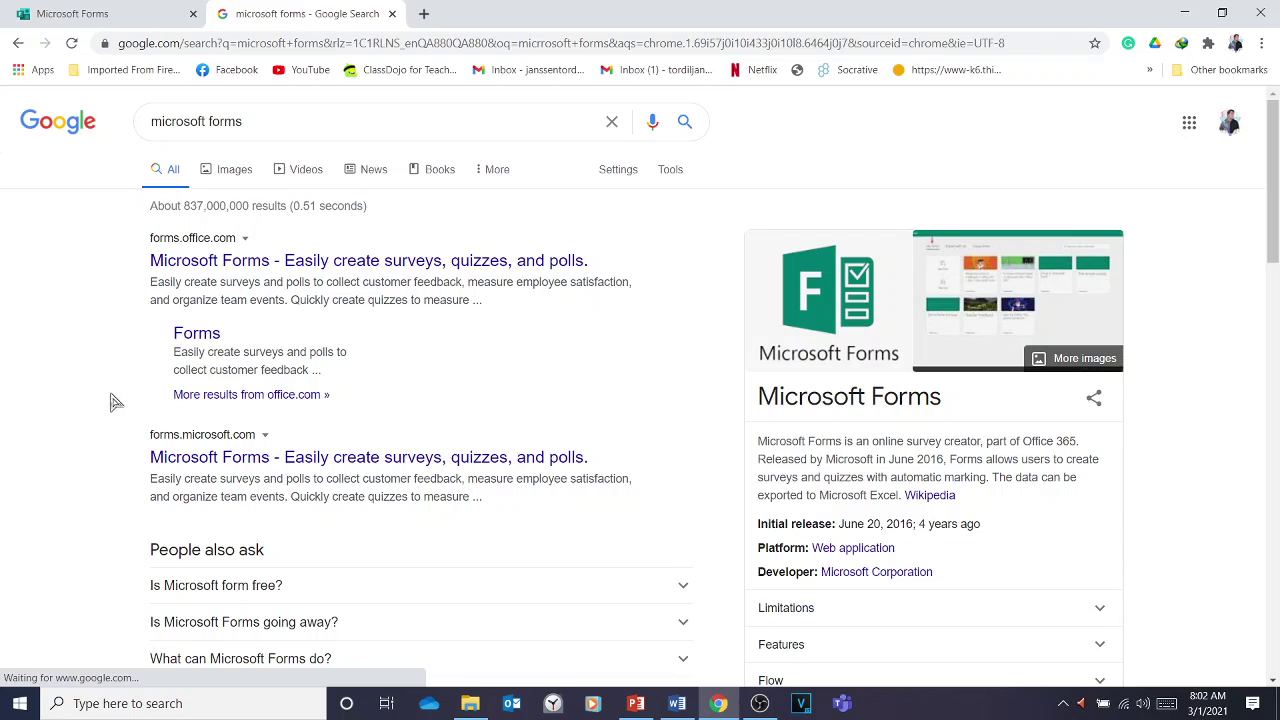
click(226, 262)
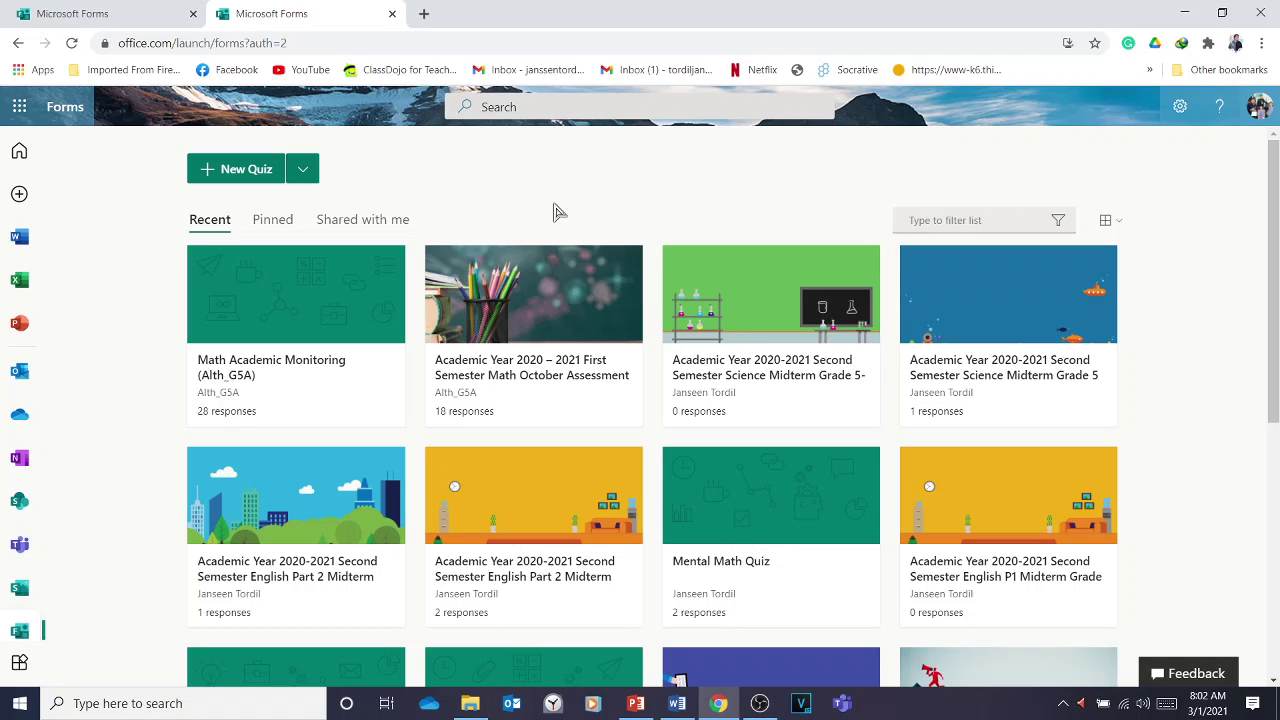
Step: Discard the accidentally opened blank form tab and create a new blank quiz instead
click(300, 175)
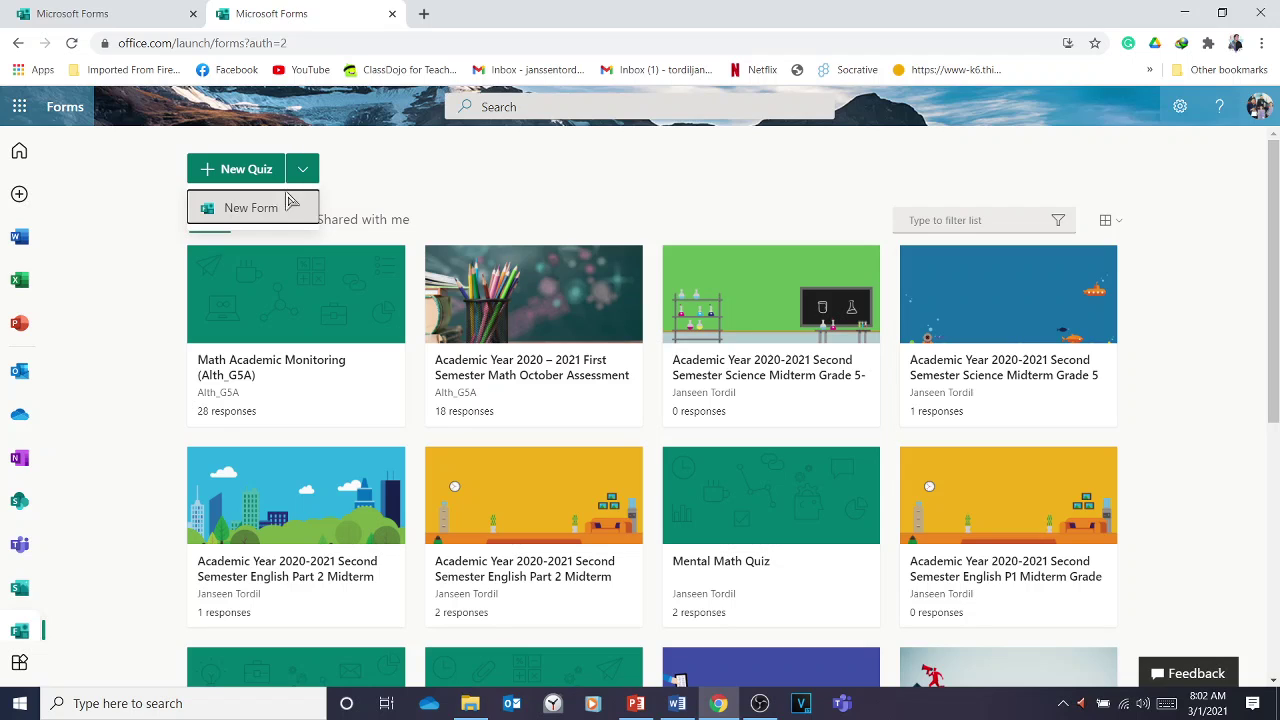
click(255, 212)
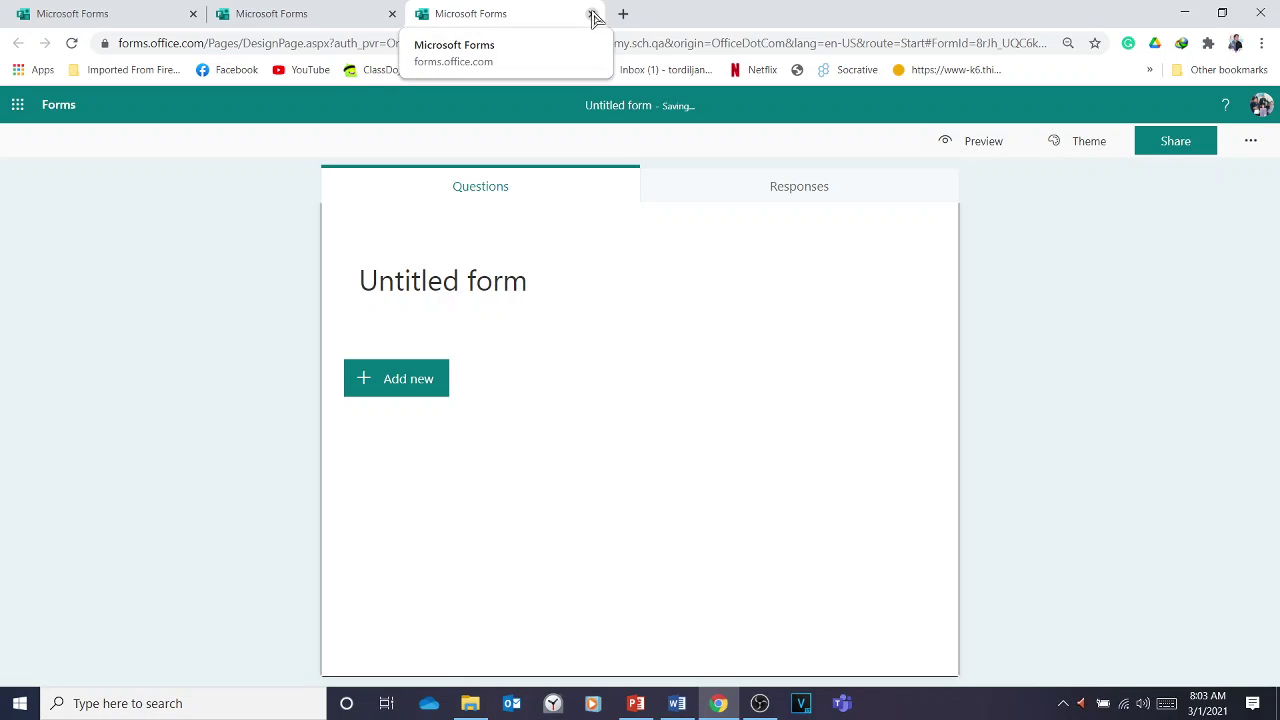
click(592, 14)
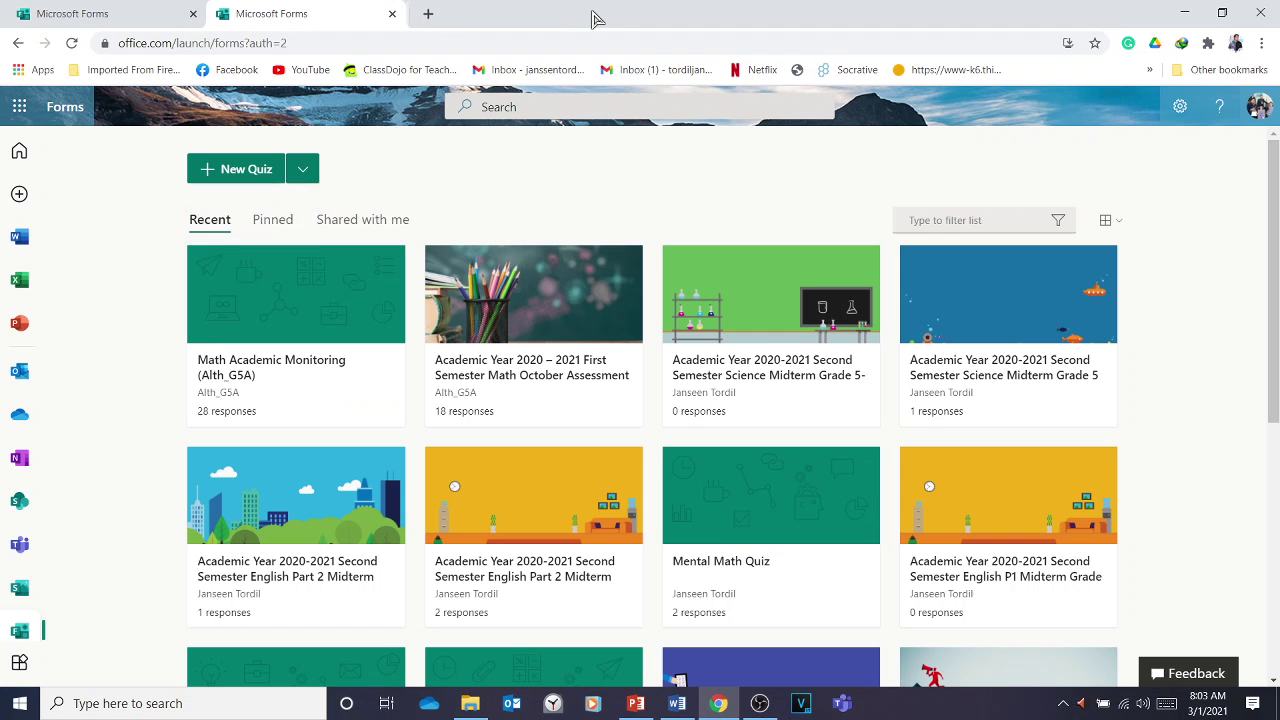
click(248, 171)
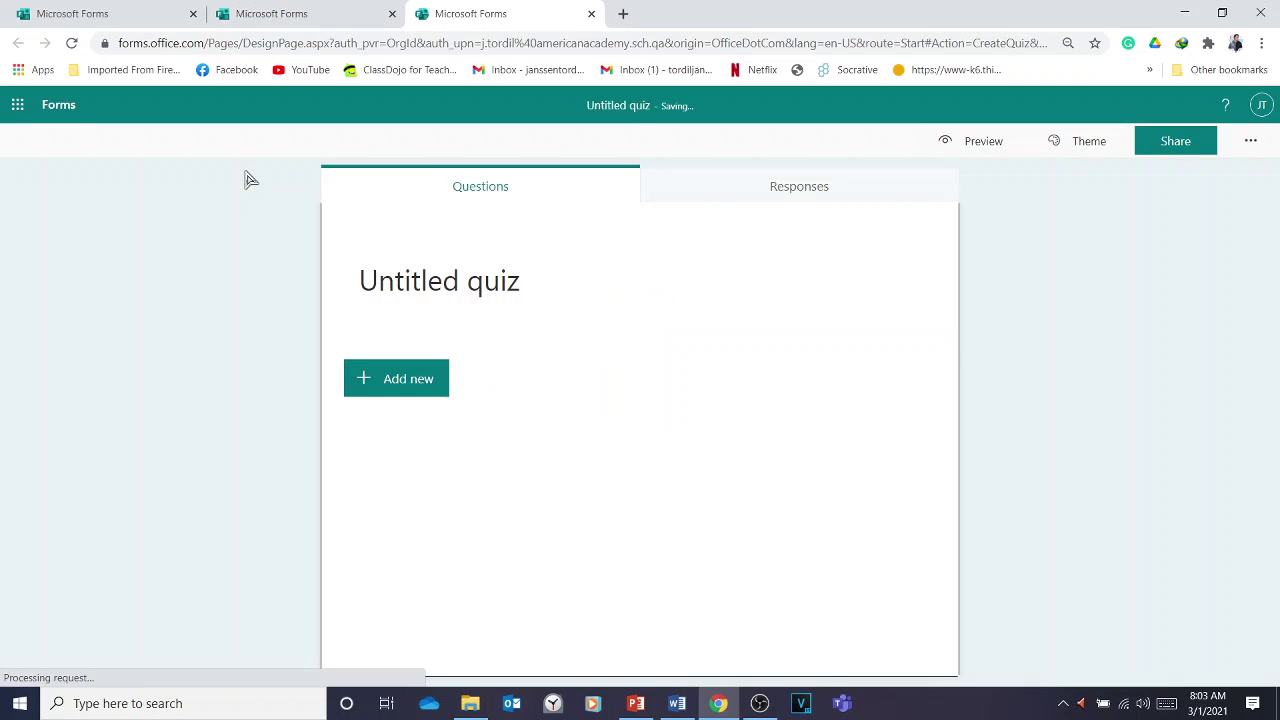
Step: Title the quiz 'Science Test' with description 'This is a short quiz in the topic we have learned last week.'
click(468, 264)
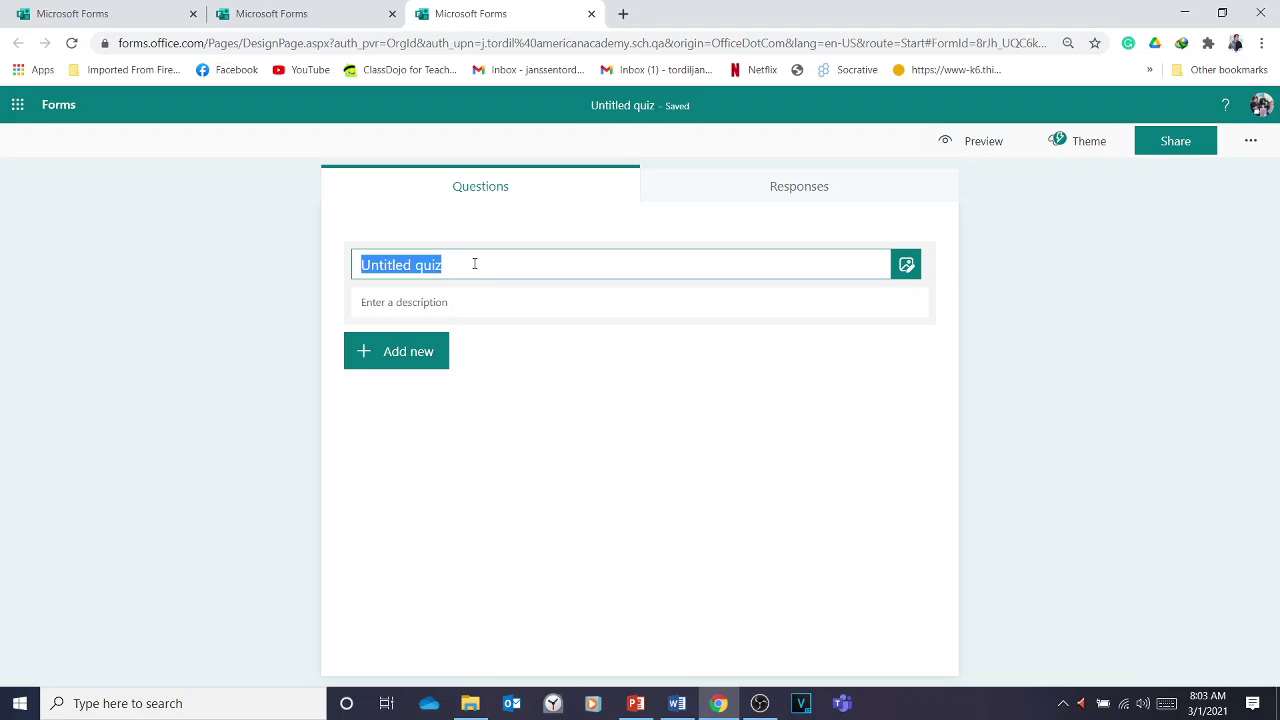
text(Sci)
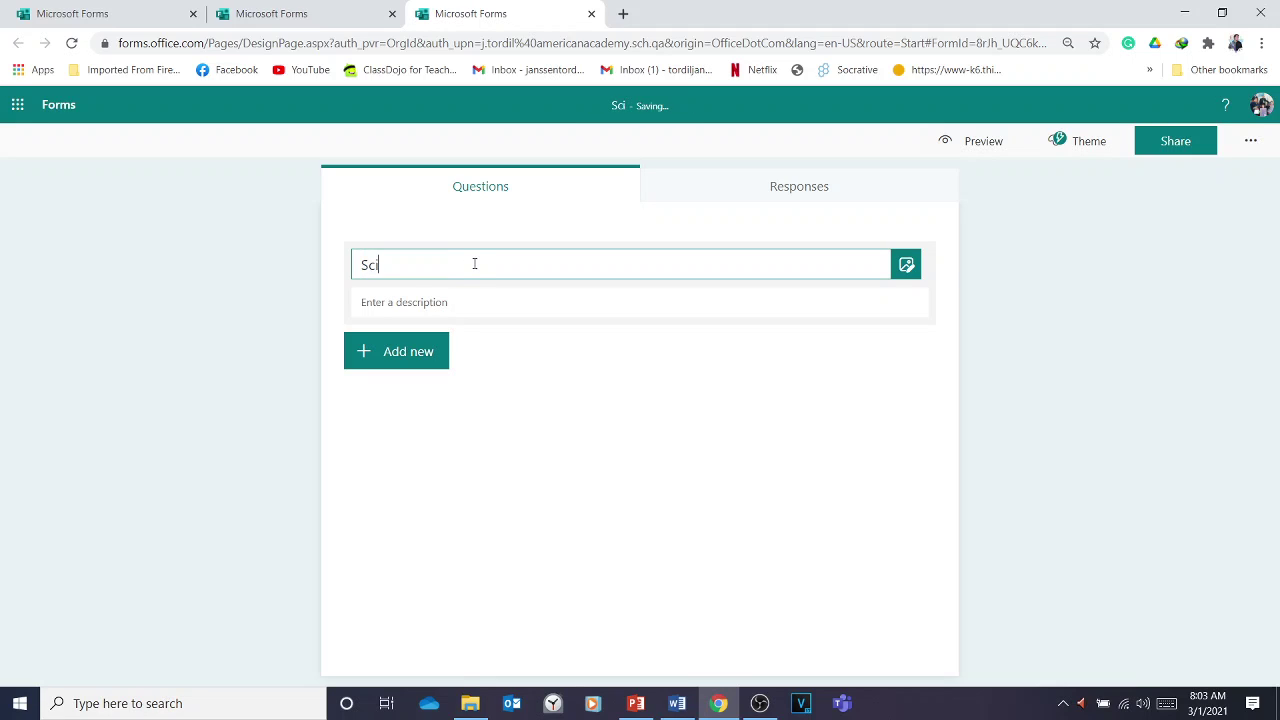
text(ence Test)
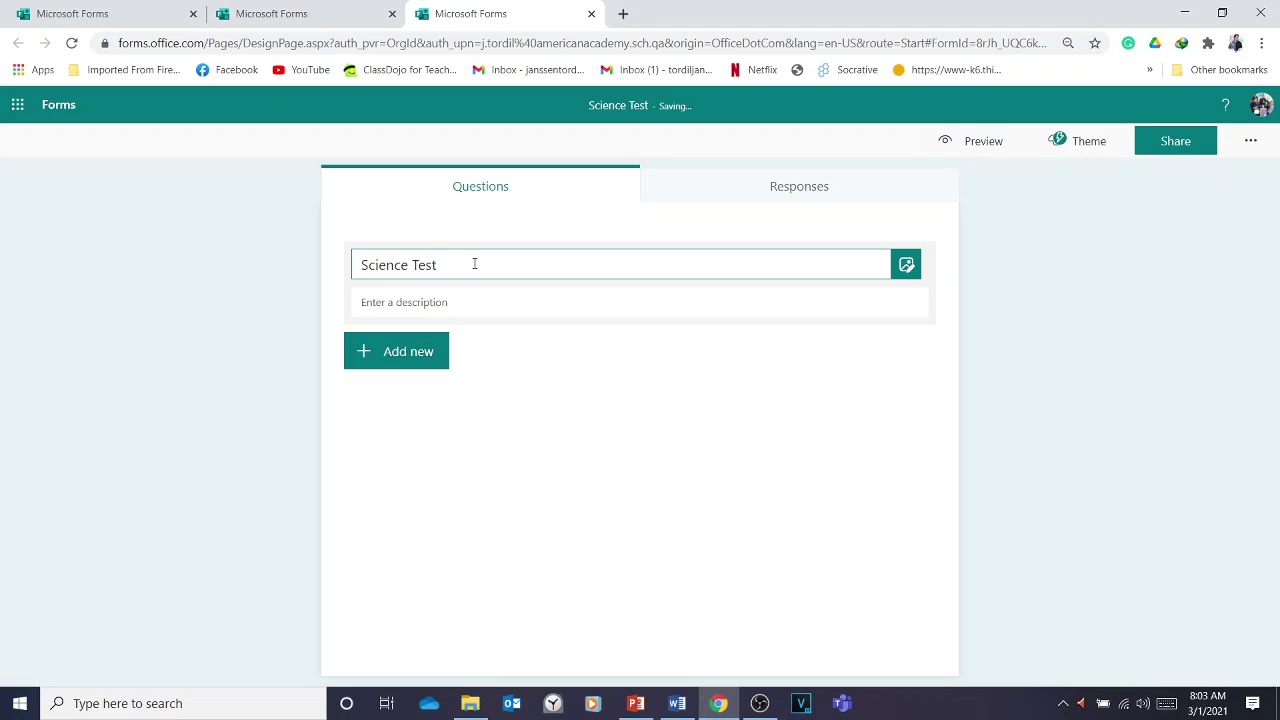
click(469, 300)
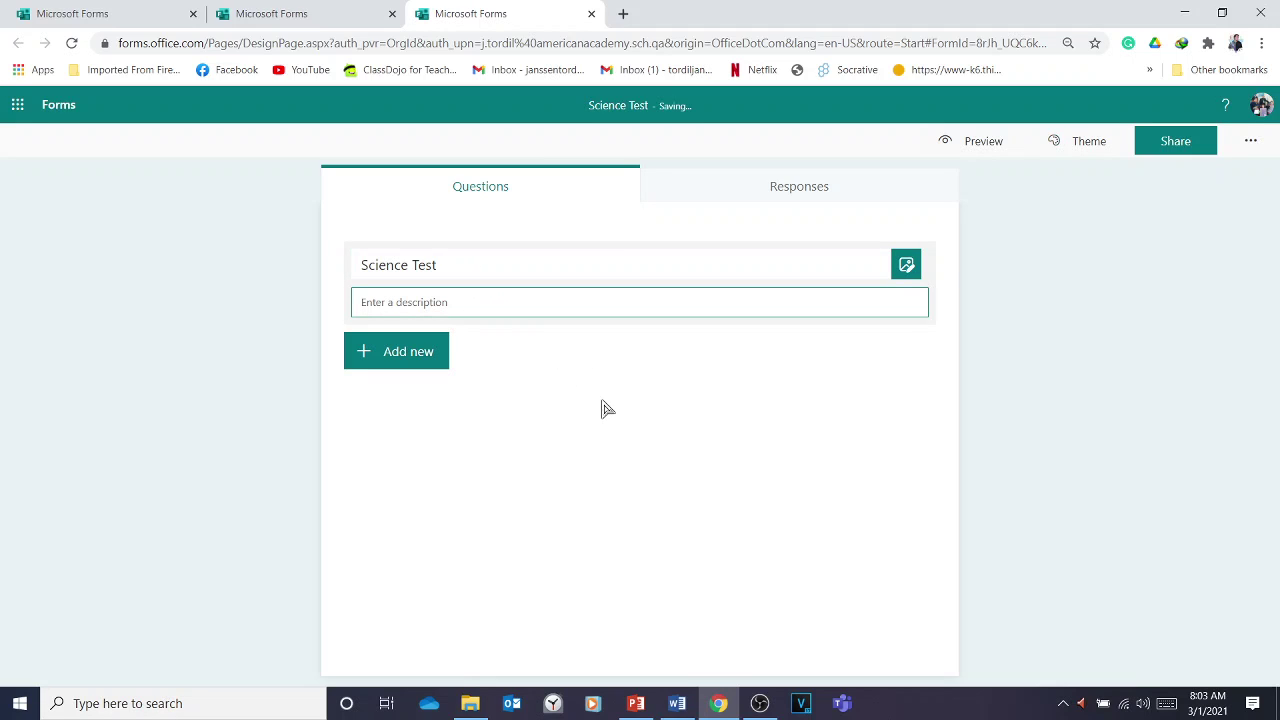
text(This)
text( is the sam)
key(BackSpace)
key(BackSpace)
key(BackSpace)
key(BackSpace)
text(hort quiz i)
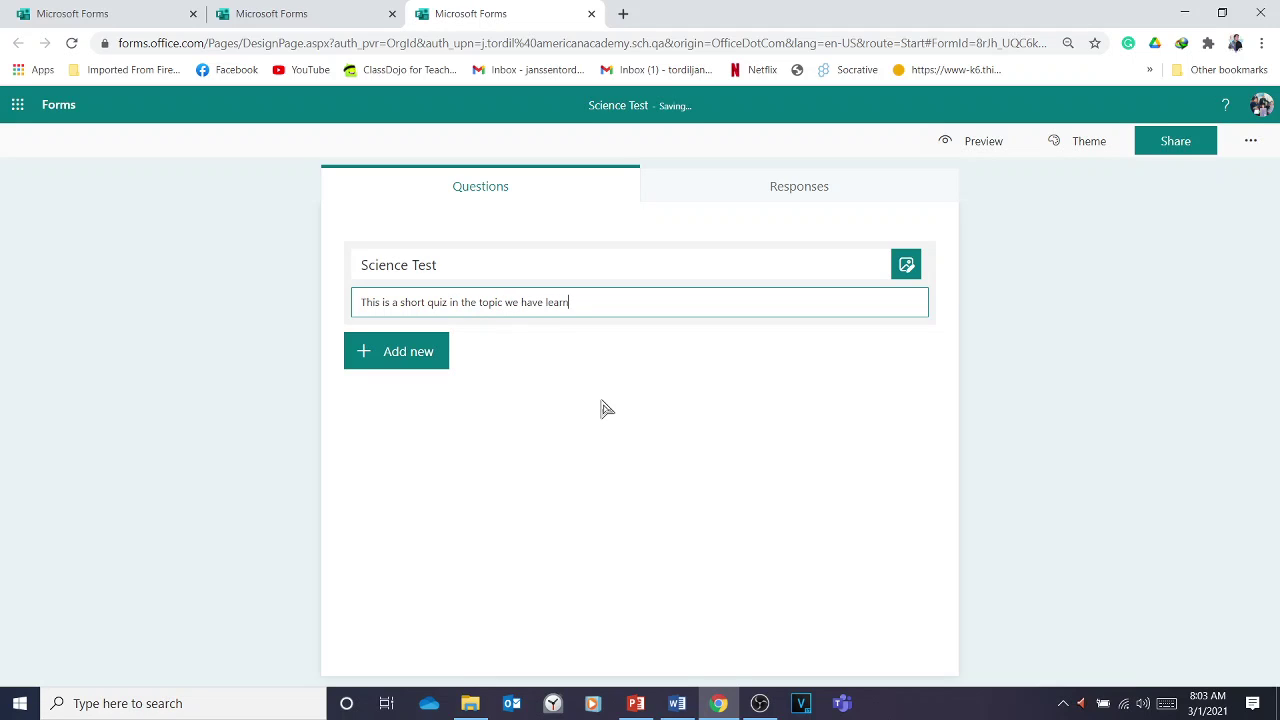
text(.)
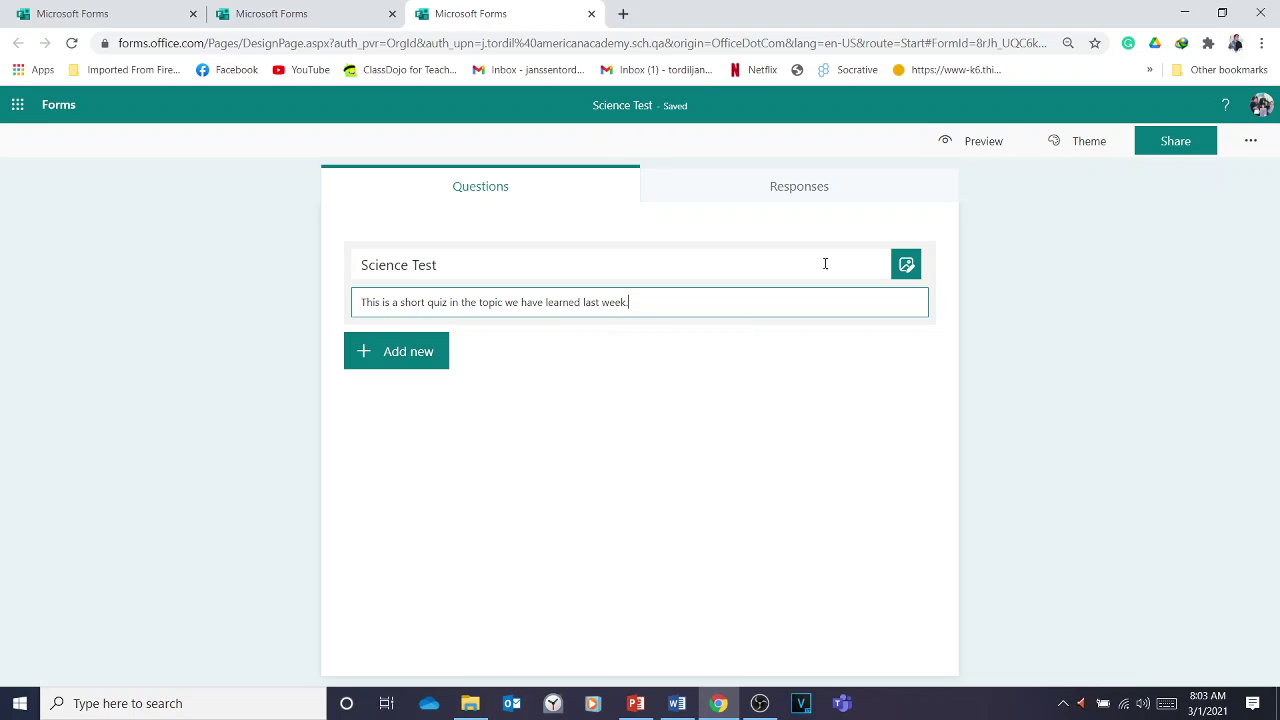
Step: Insert a blank Choice question as question 1, then switch to the Word test
click(406, 362)
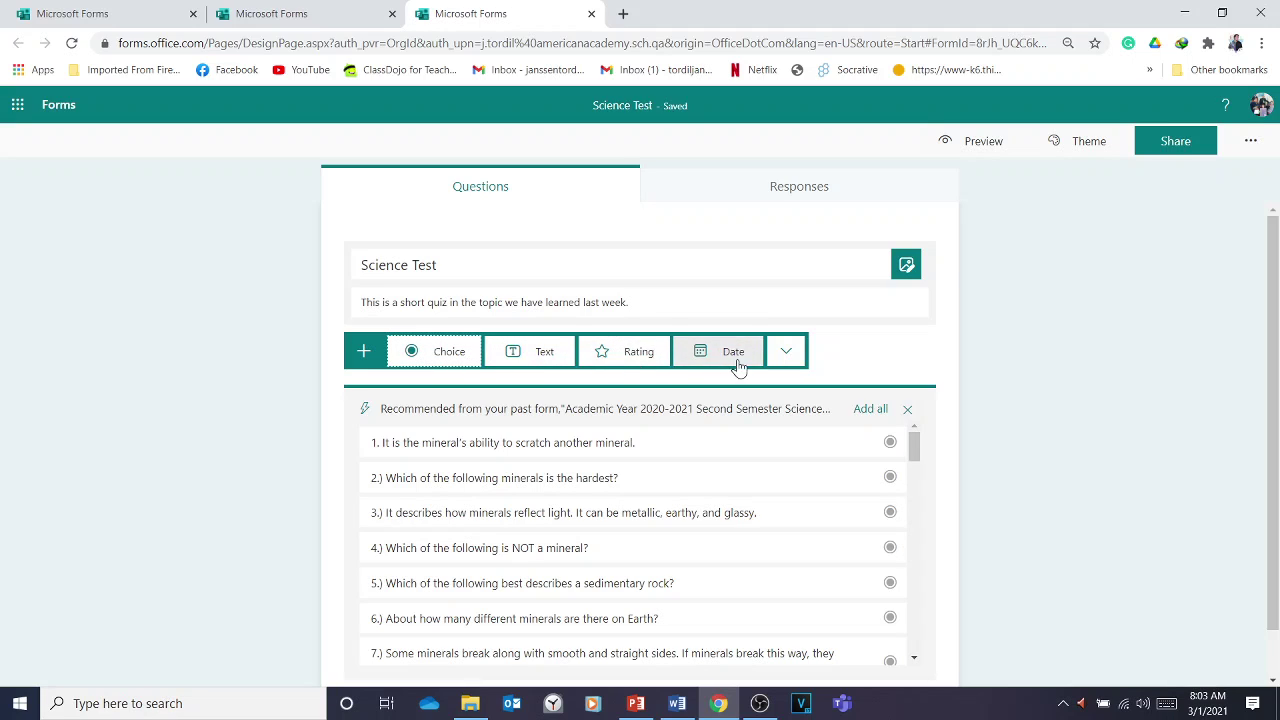
click(445, 358)
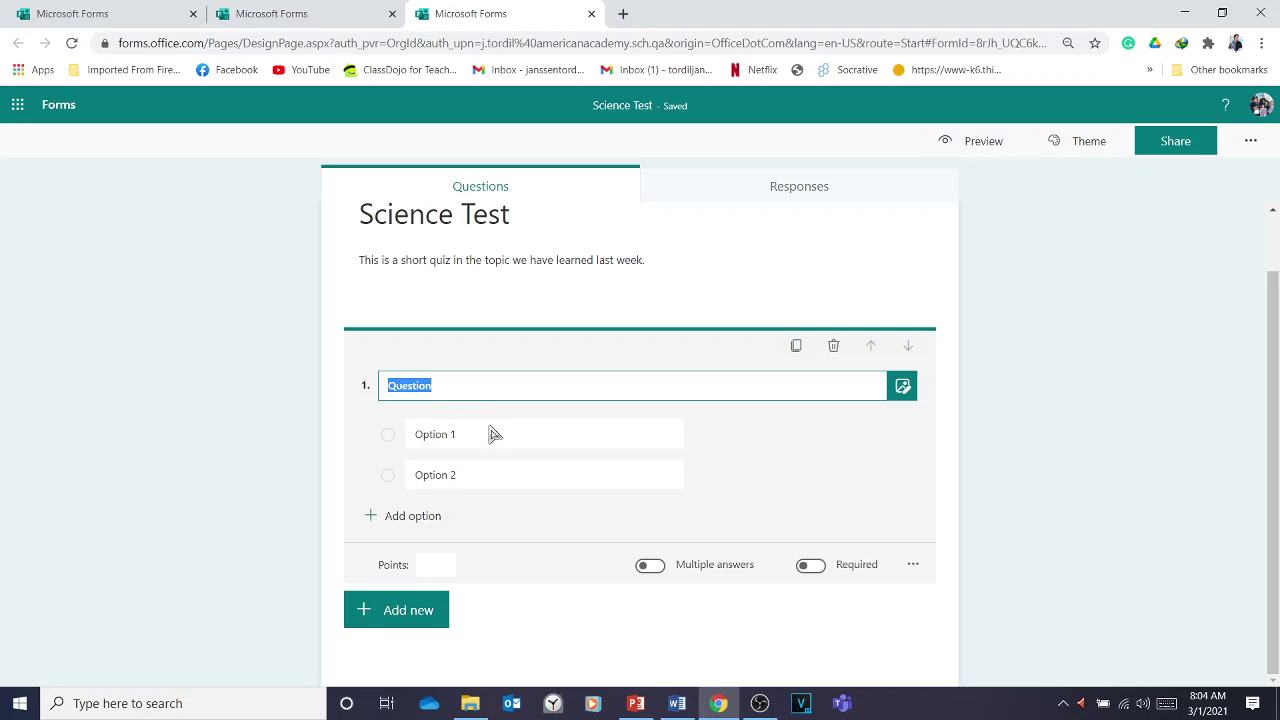
click(677, 704)
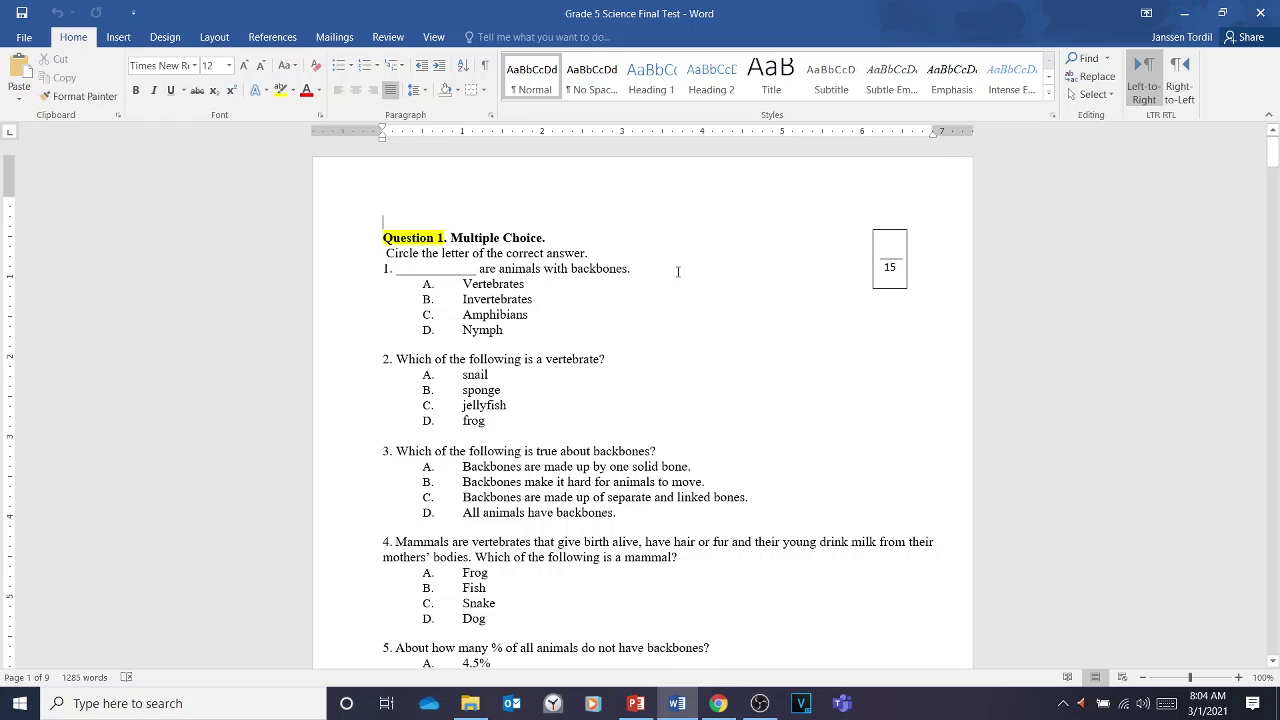
Step: Select Question 1's line, '____ are animals with backbones,' in the Word test document
scroll(446, 313, down, 8)
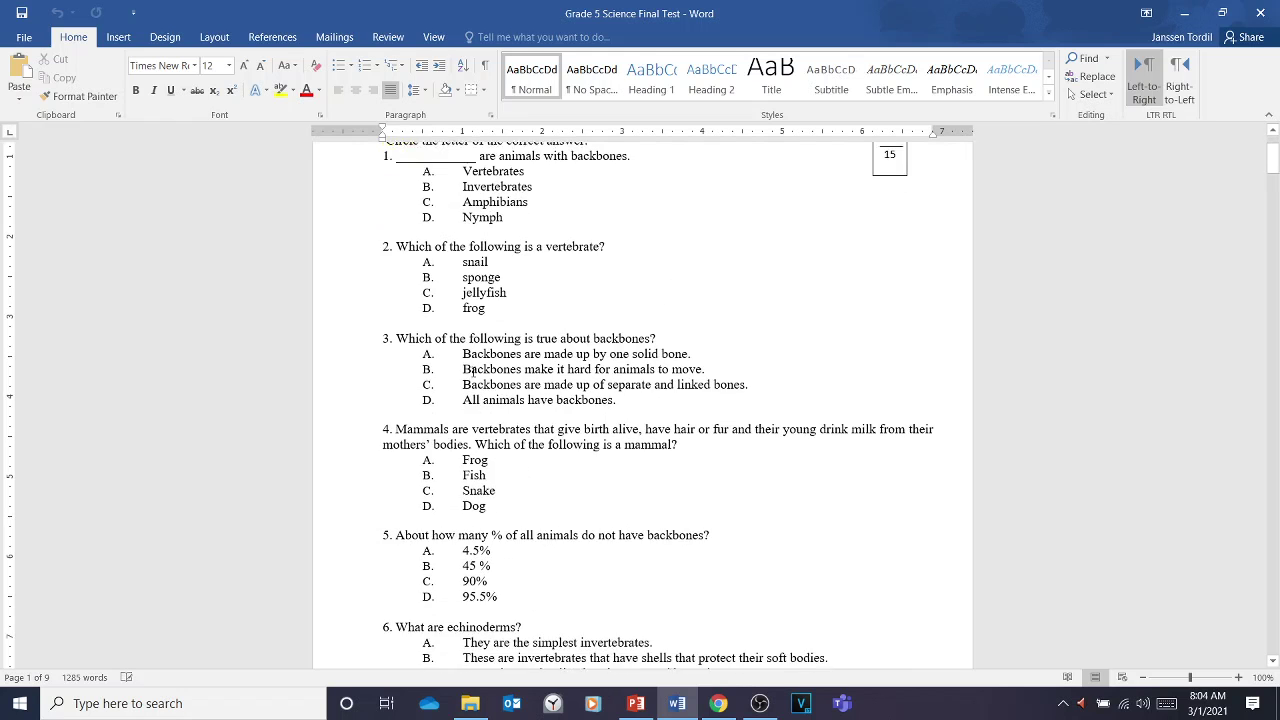
scroll(504, 484, up, 6)
scroll(504, 484, up, 2)
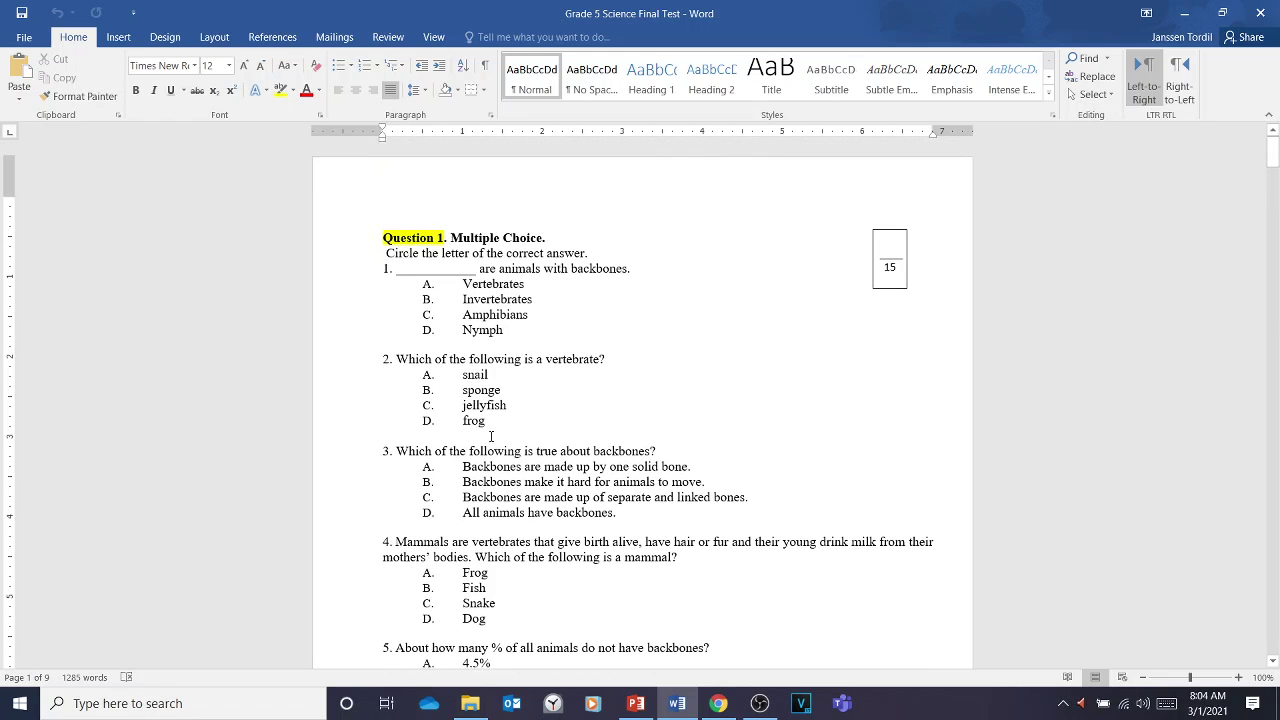
drag(640, 269, 398, 269)
key(ctrl+c)
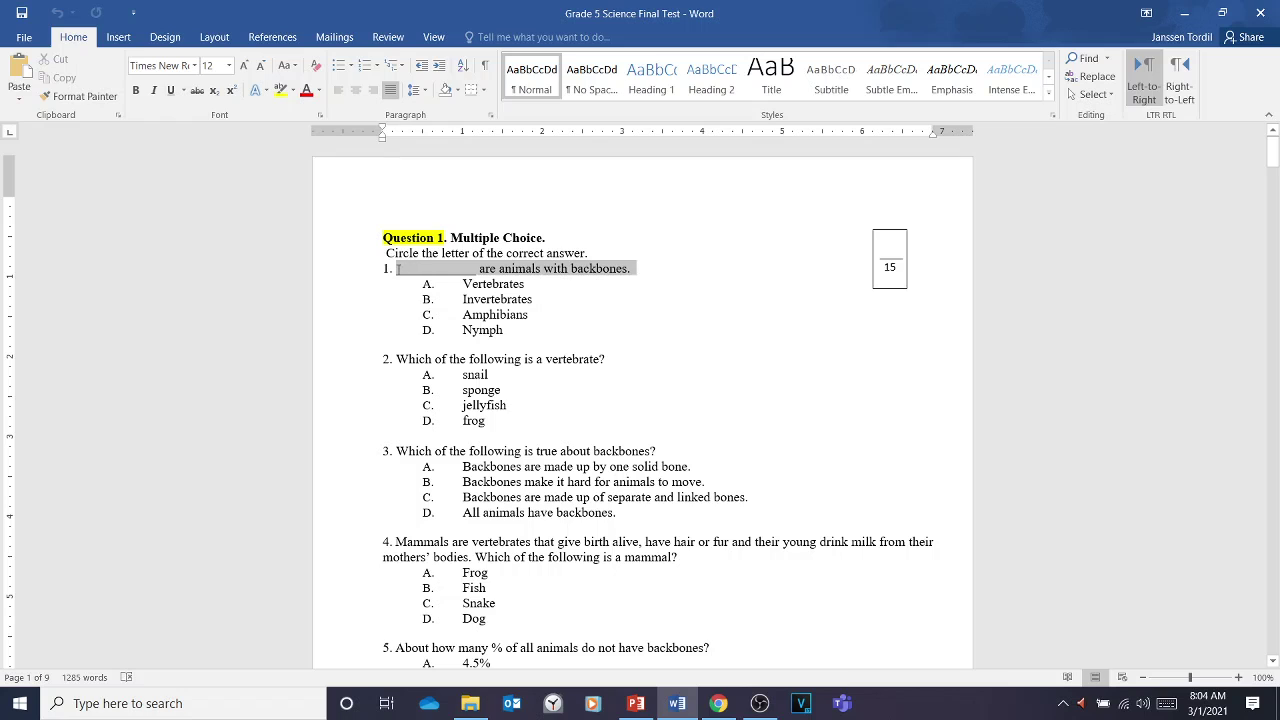
click(386, 267)
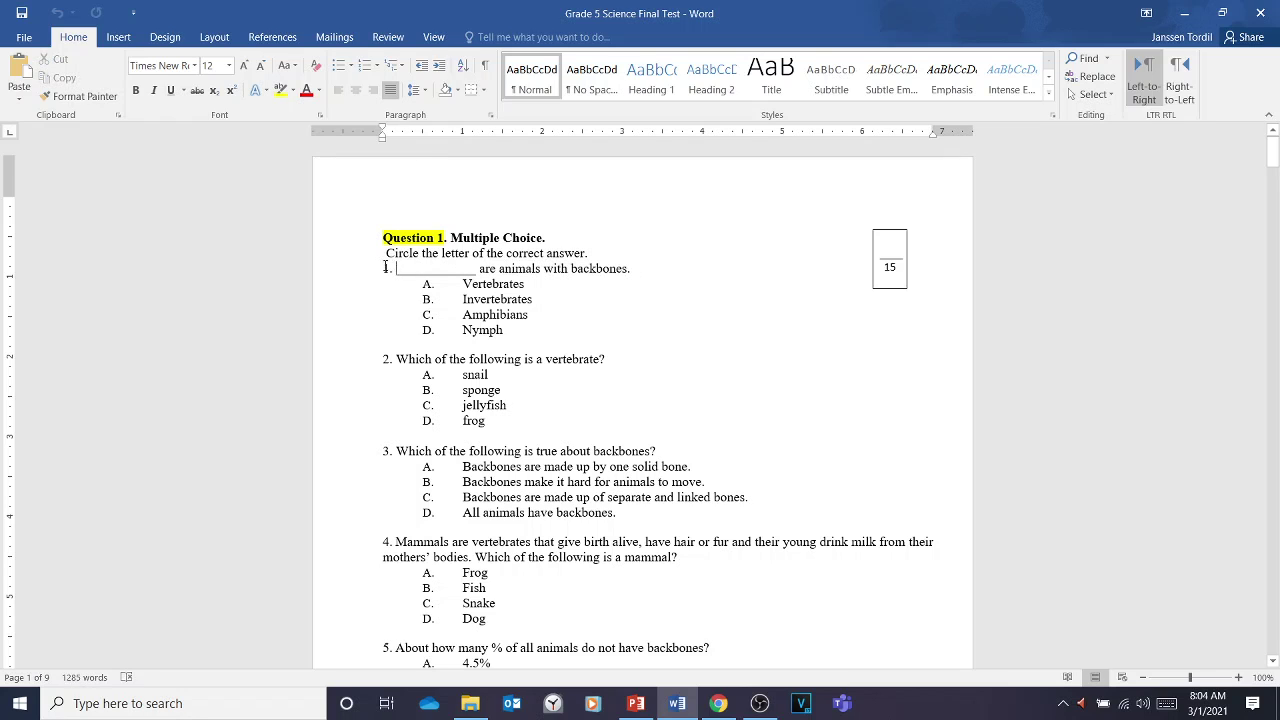
drag(642, 268, 401, 267)
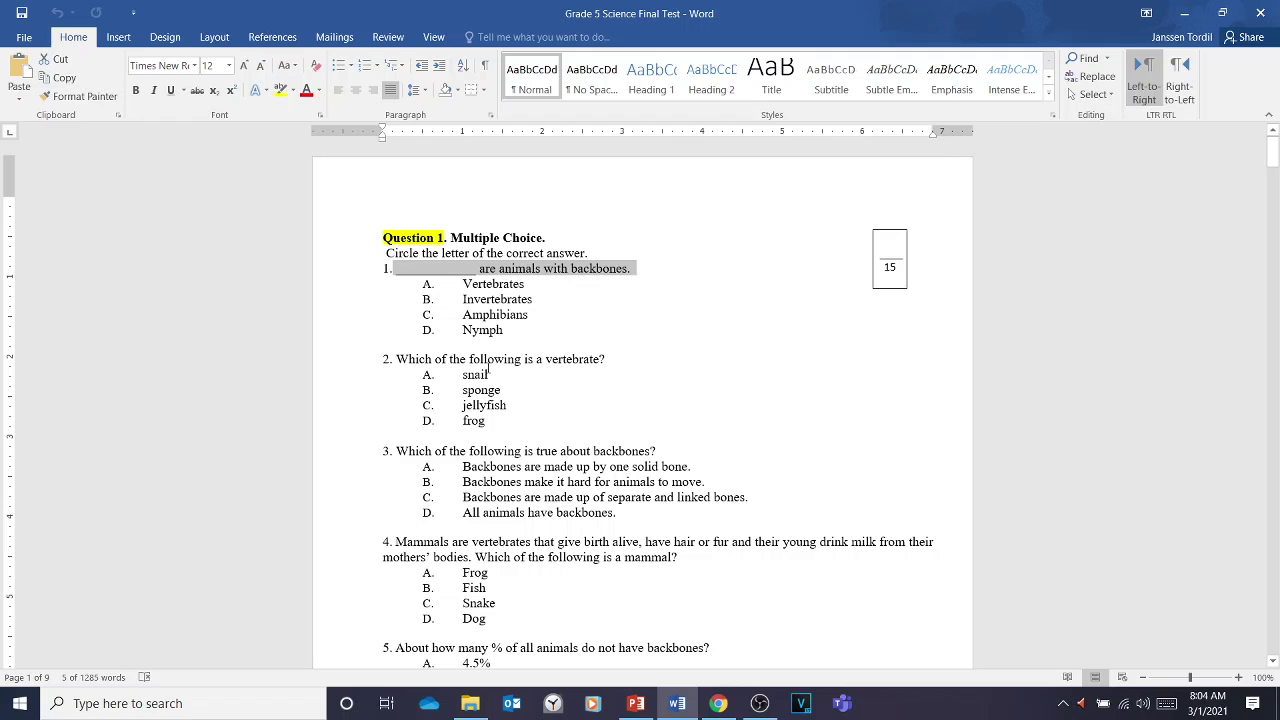
Step: Paste '____ are animals with backbones.' as question 1's title and delete the second option
click(718, 703)
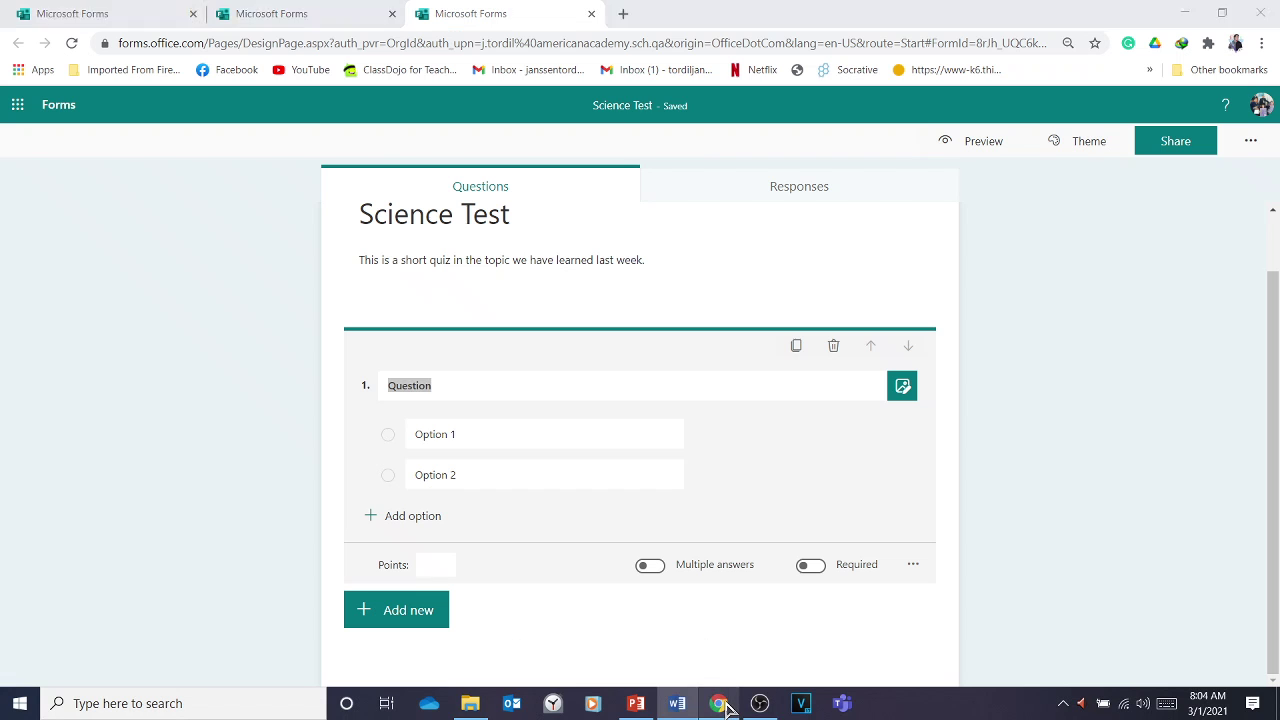
key(ctrl+v)
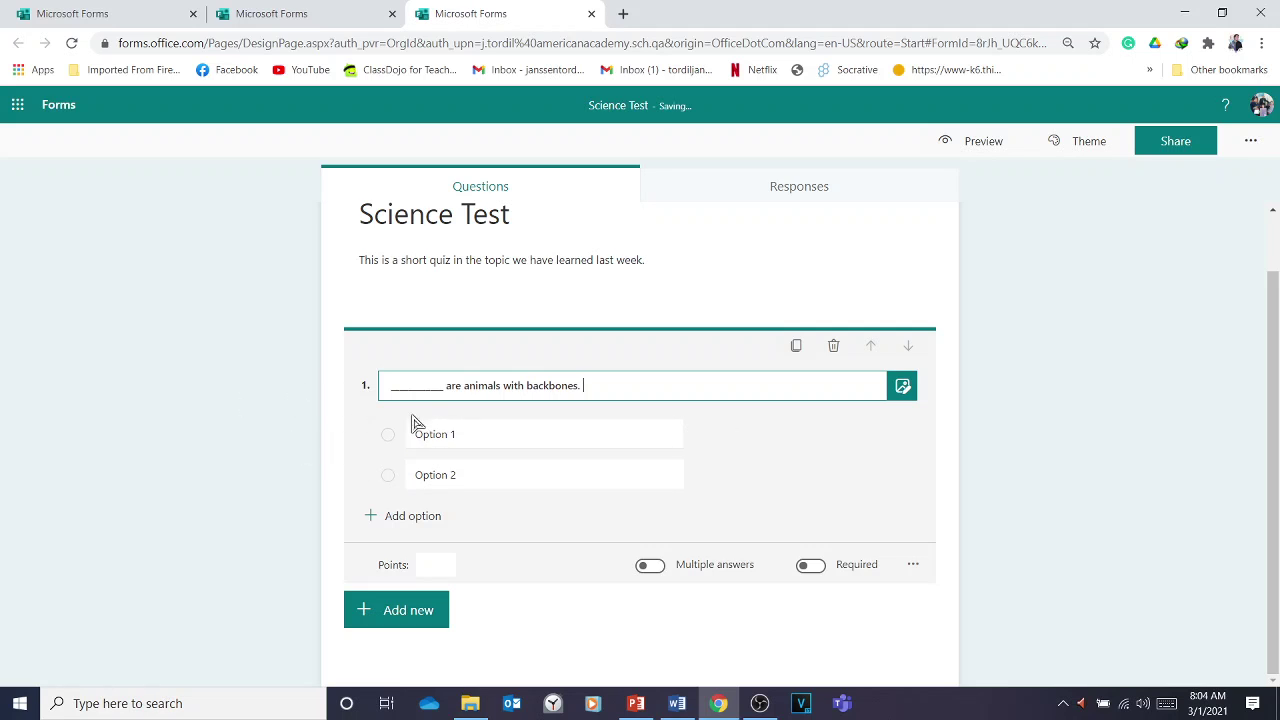
click(462, 433)
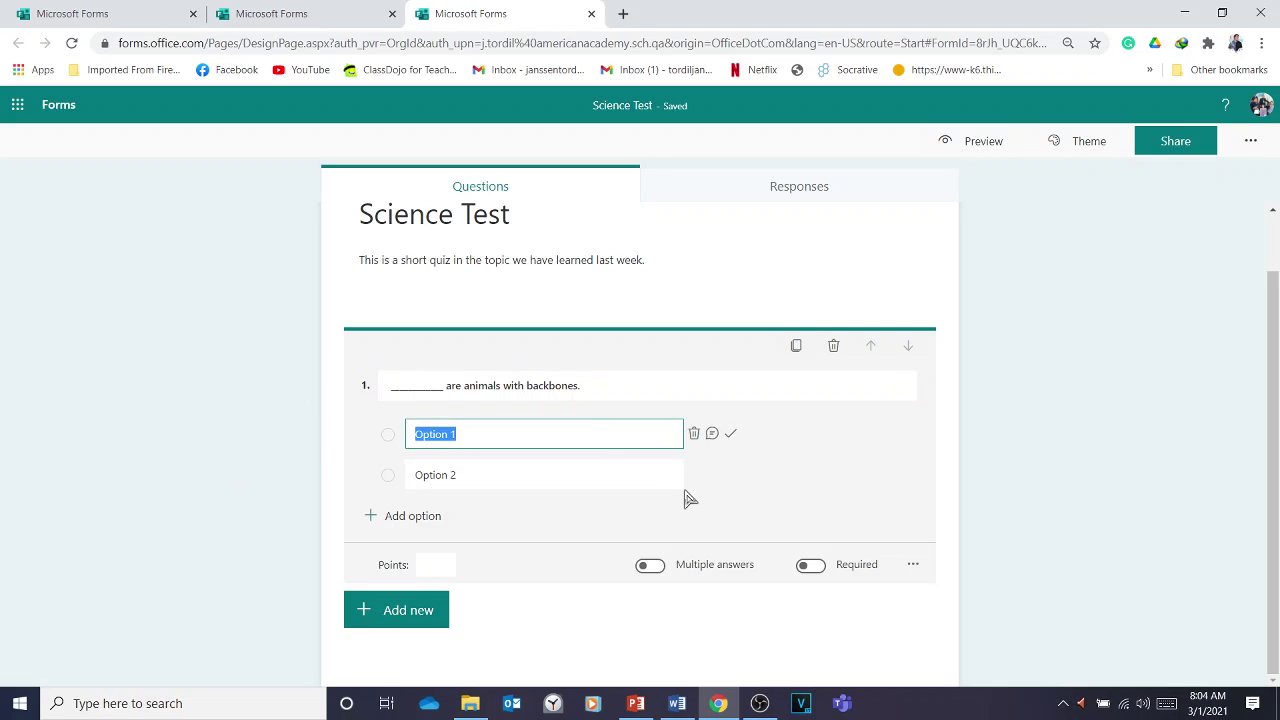
click(691, 474)
click(471, 481)
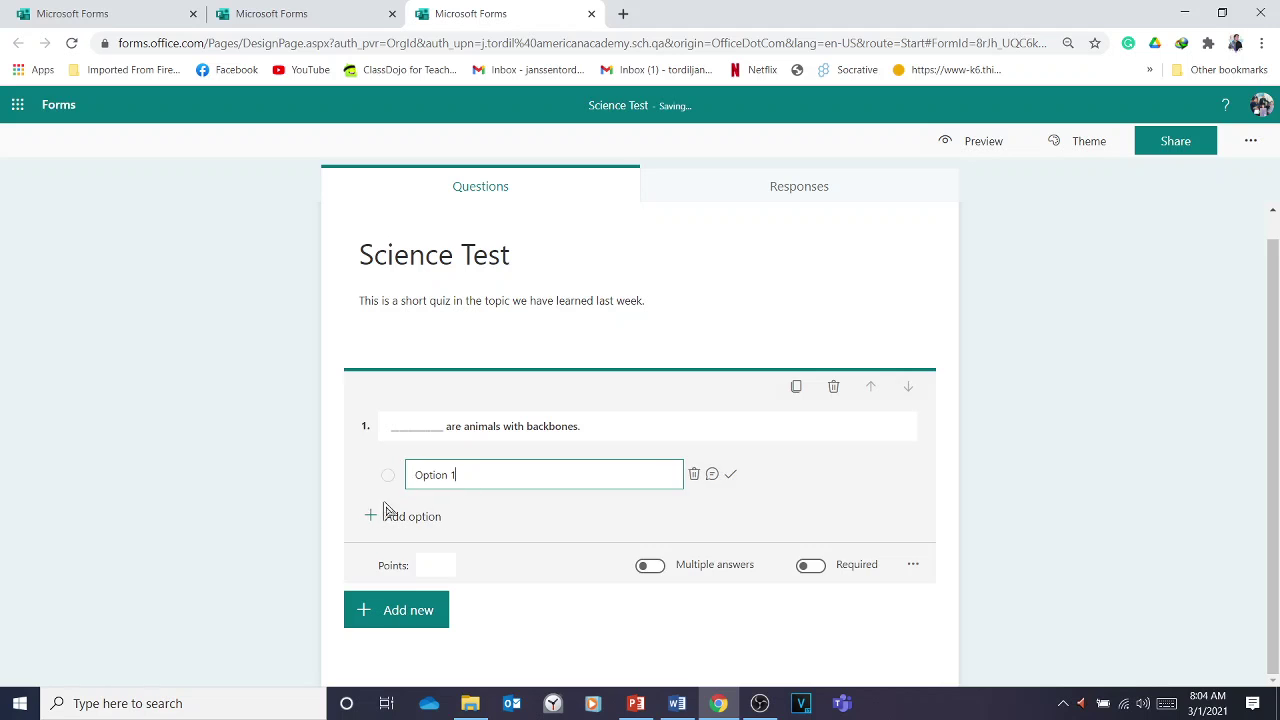
drag(458, 474, 351, 486)
click(290, 475)
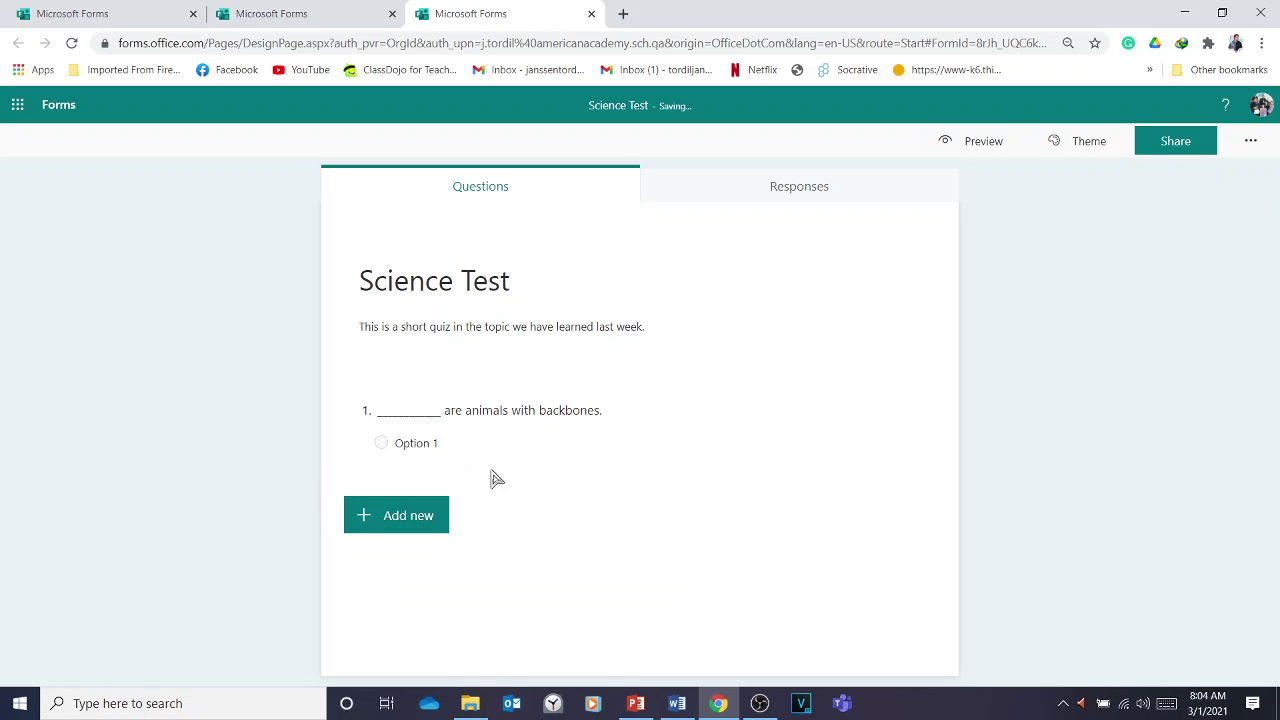
click(443, 457)
click(477, 491)
Step: Paste choices A. Vertebrates, B. Invertebrates, C. Amphibians, D. Nymph from Word as options
click(677, 703)
drag(507, 333, 449, 284)
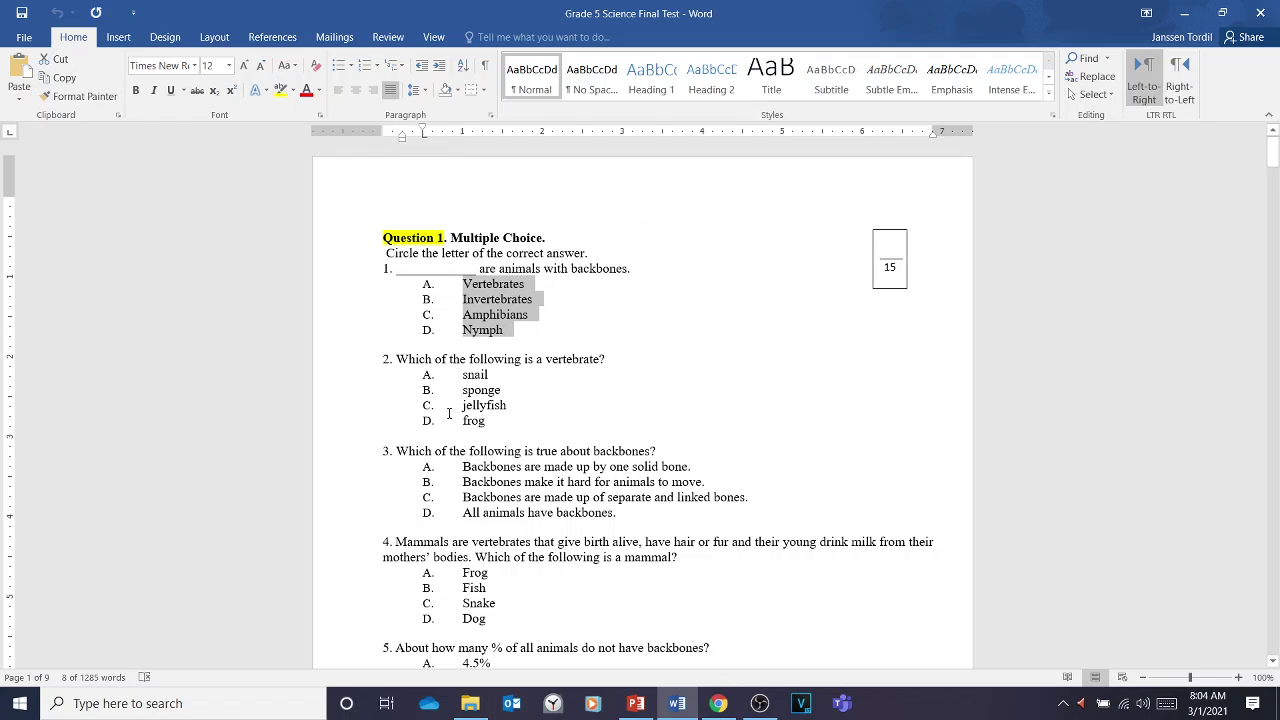
click(718, 703)
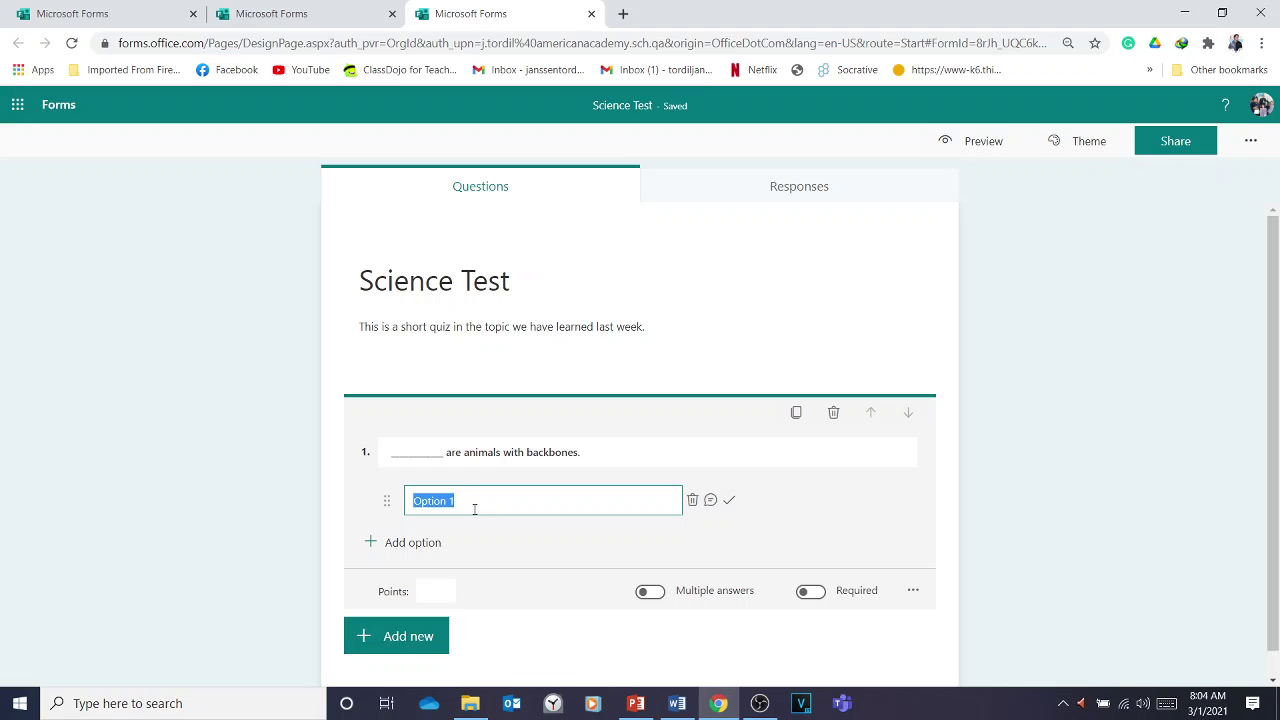
text(Vertebrates Invertebrates Amphibians Nymph)
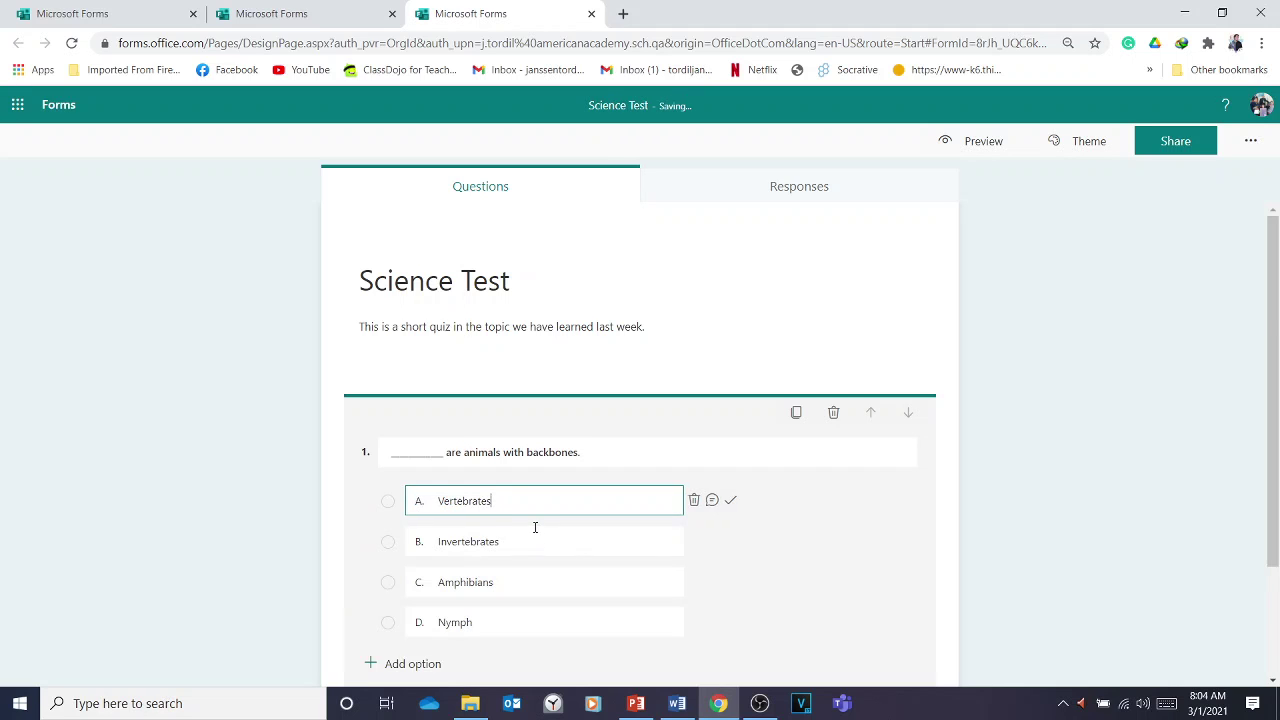
scroll(480, 503, down, 2)
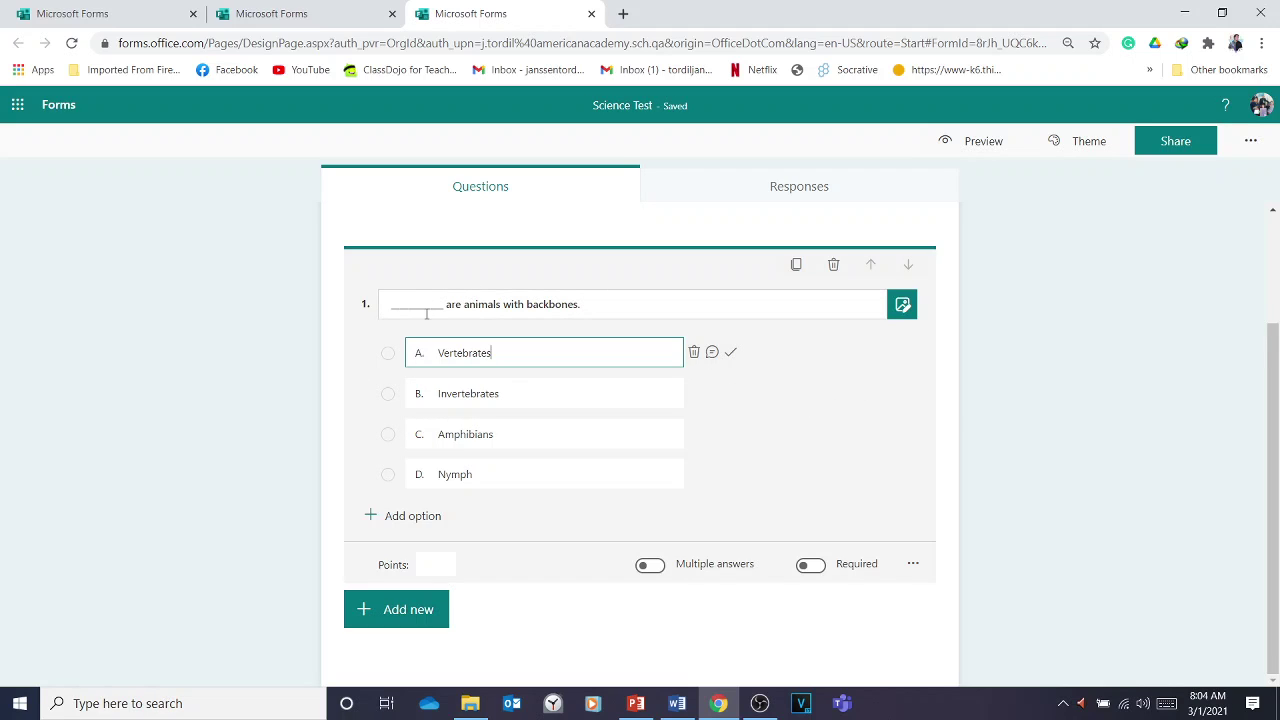
Step: Mark Vertebrates correct, set question 1 to 1 point, and make it required
click(731, 356)
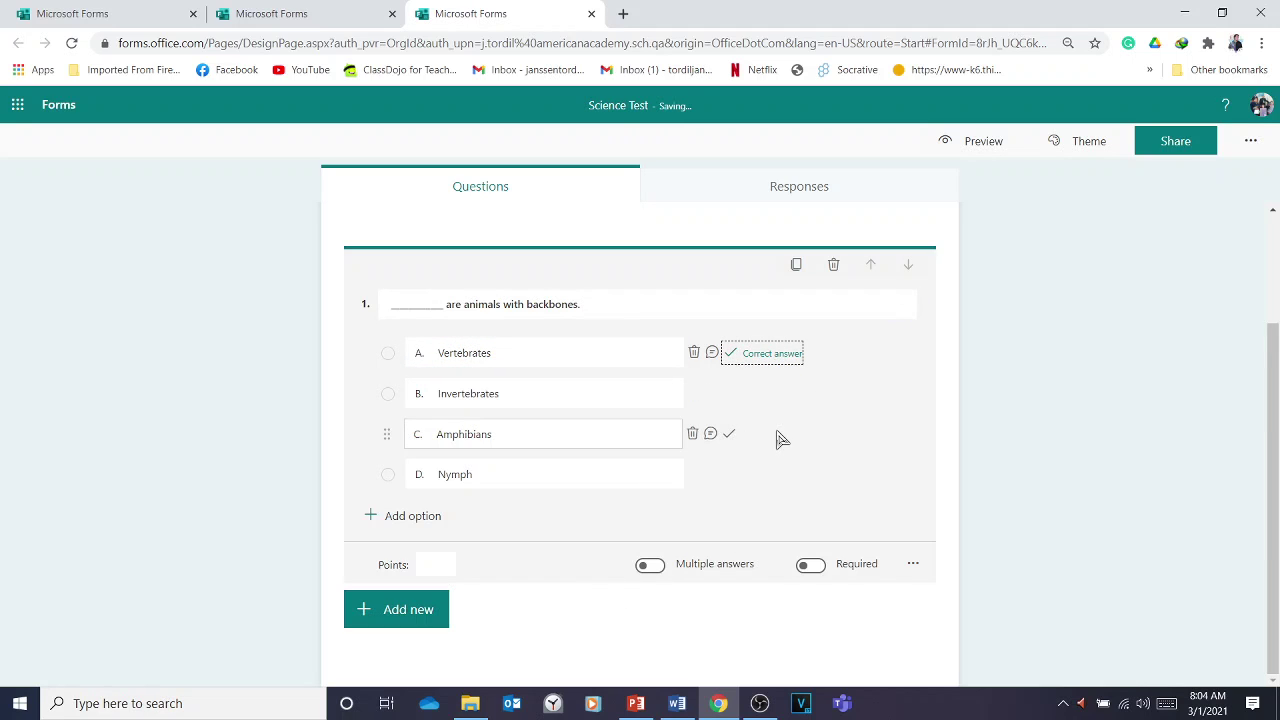
click(430, 562)
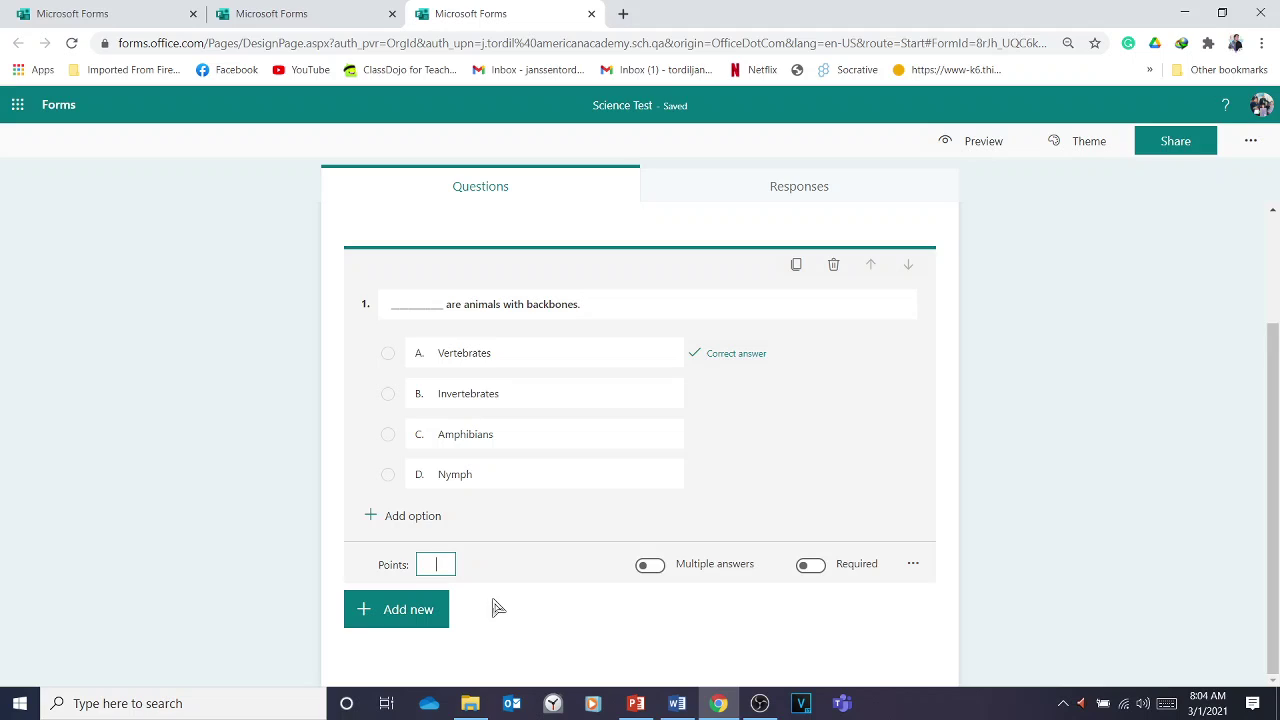
text(0)
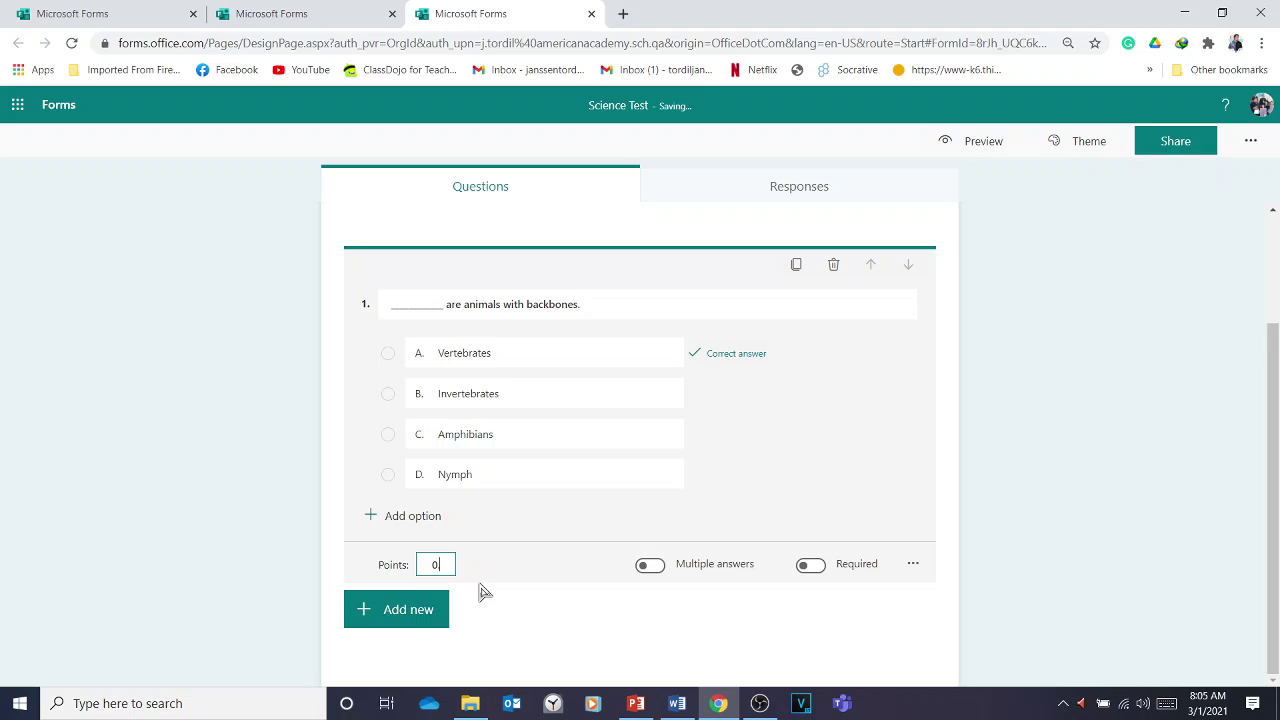
key(BackSpace)
key(BackSpace)
text(1)
key(BackSpace)
text(3)
key(BackSpace)
text(1)
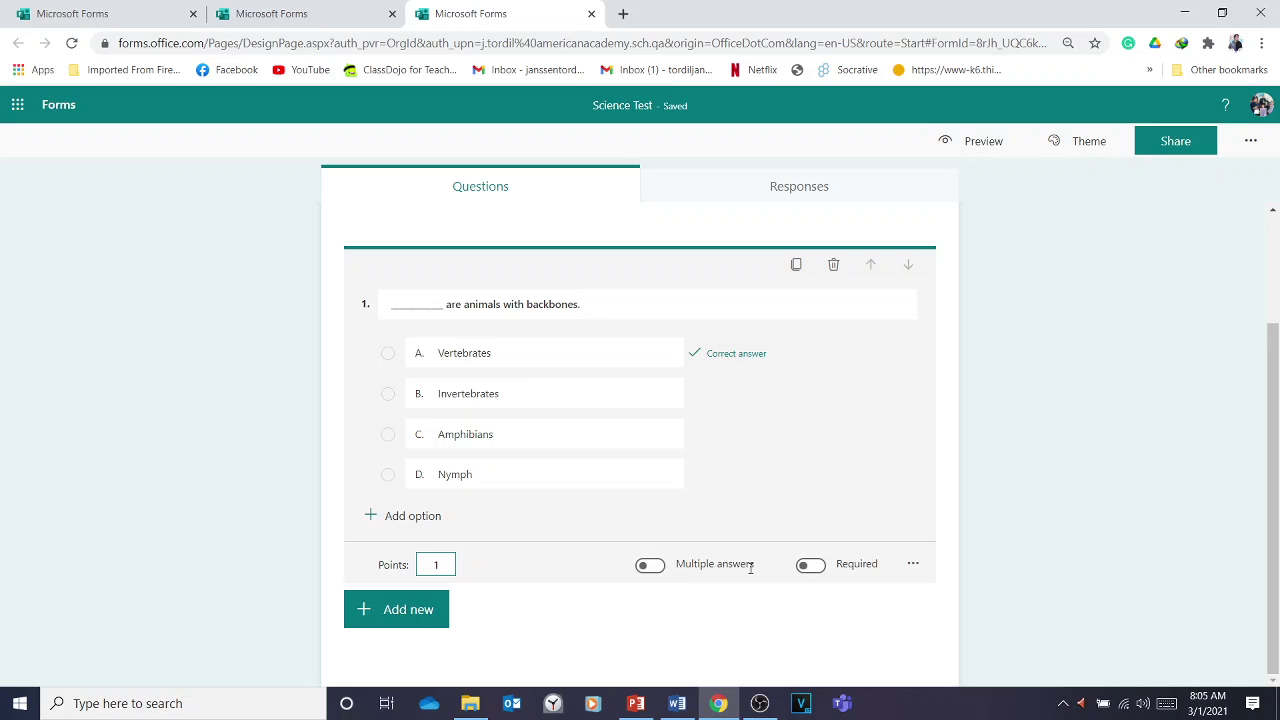
click(812, 567)
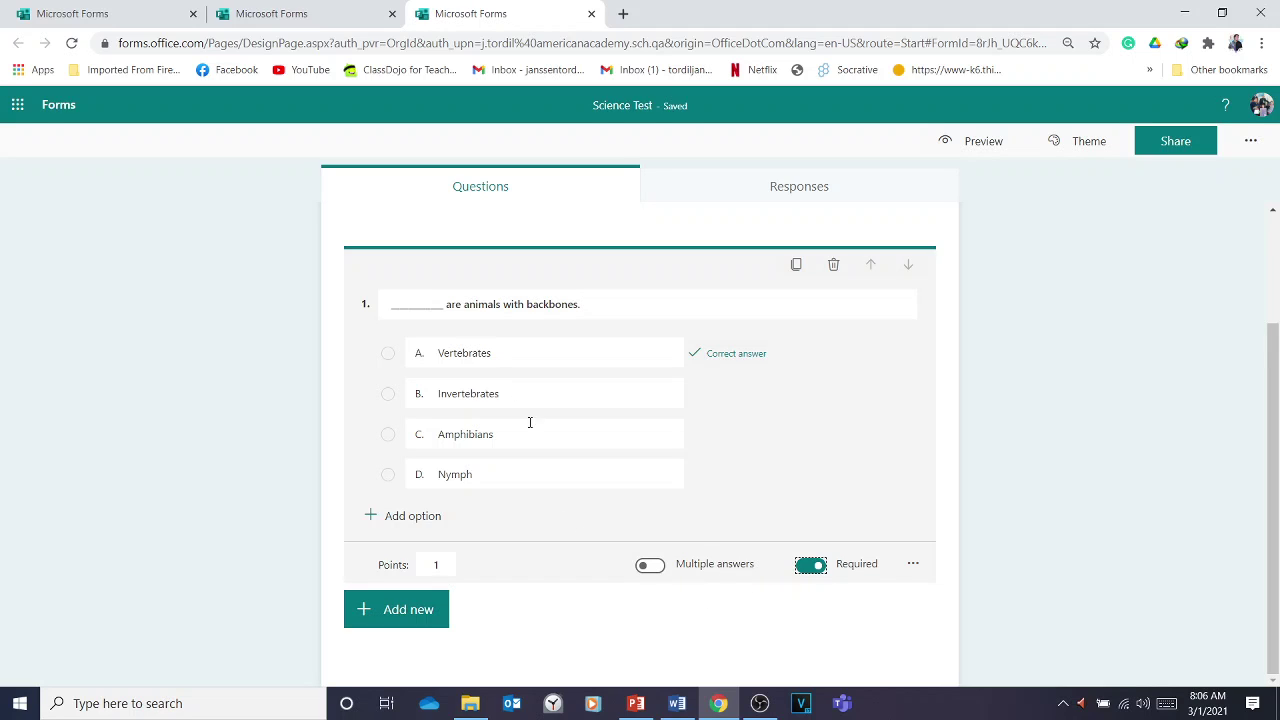
Step: Add question 2 as a Choice question with options True and False
click(396, 615)
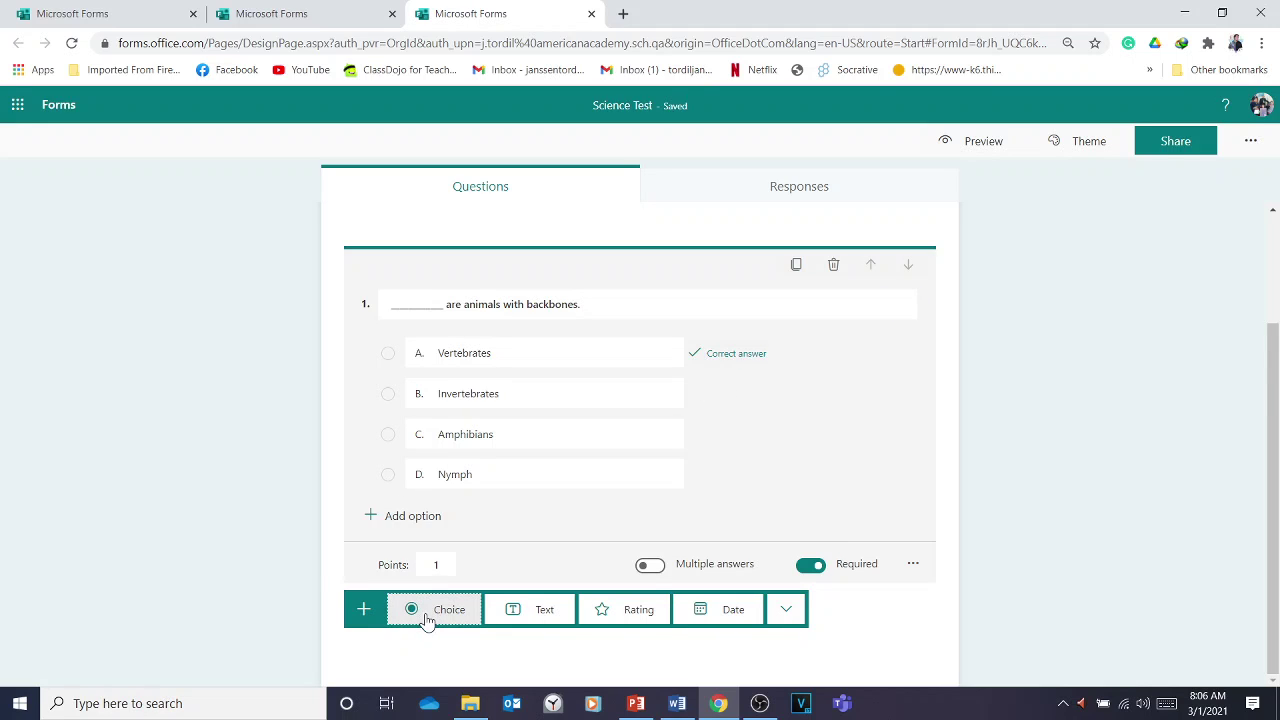
click(427, 612)
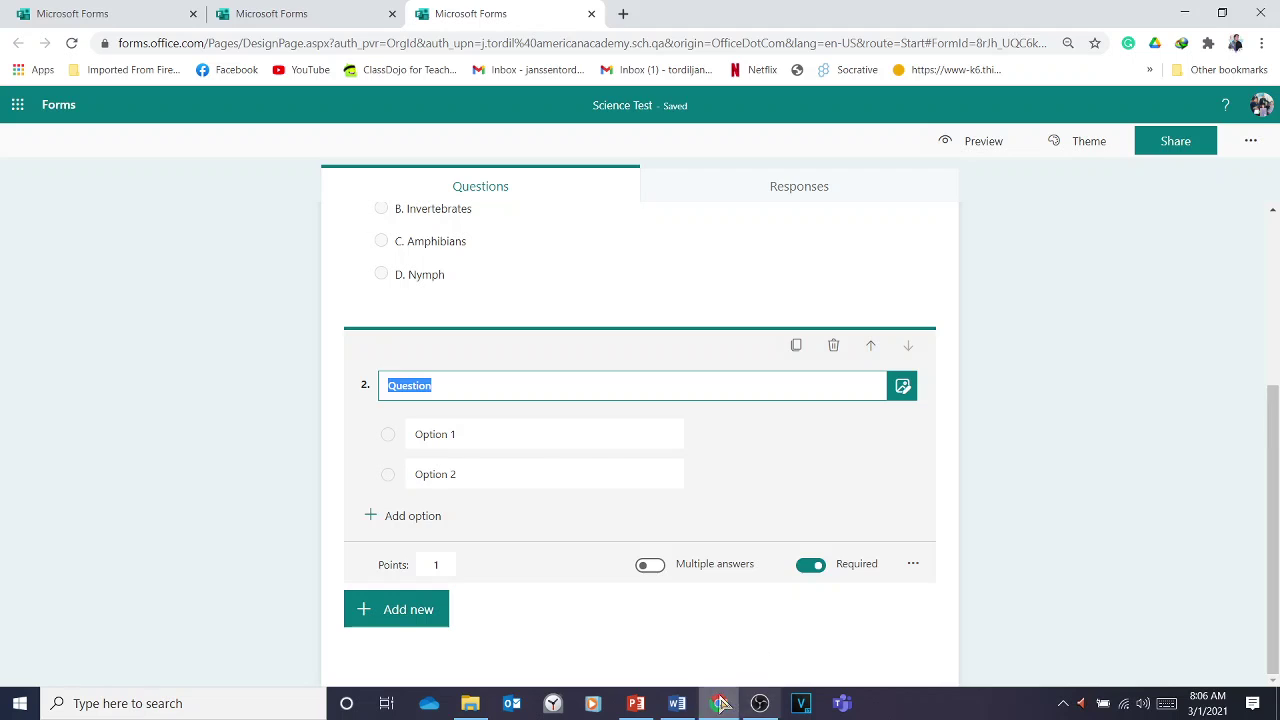
click(677, 703)
click(677, 703)
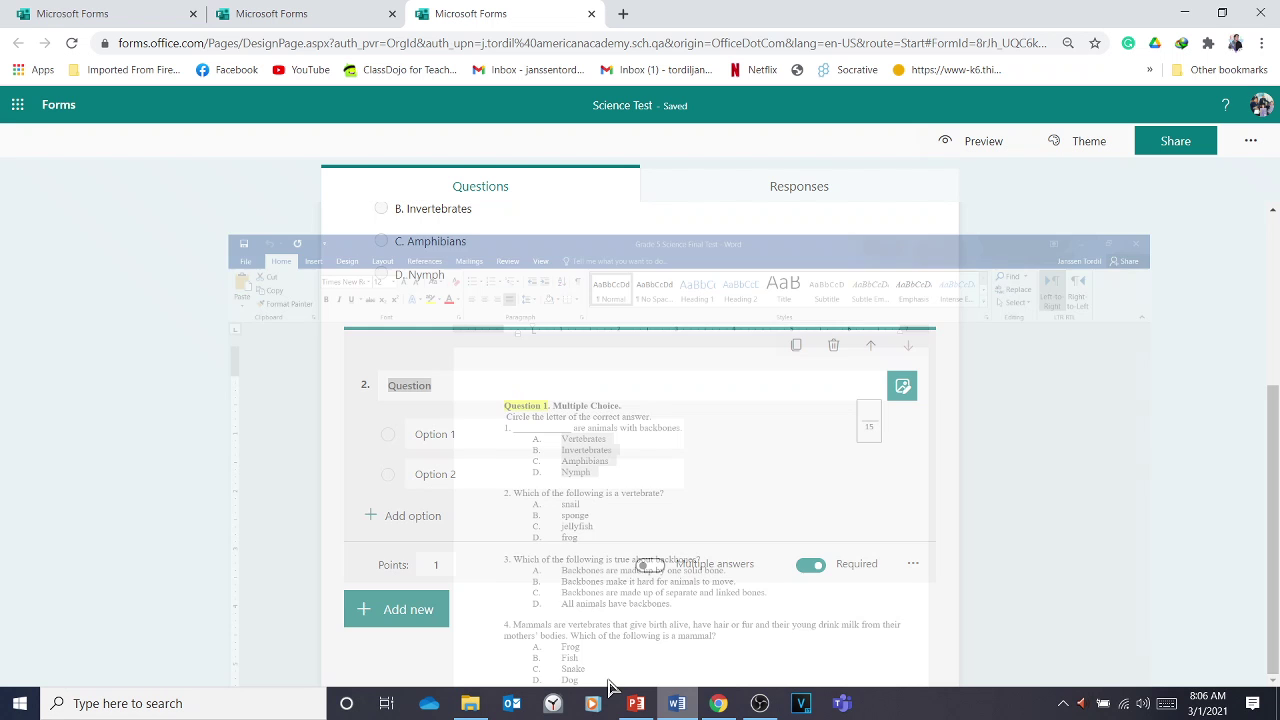
click(452, 436)
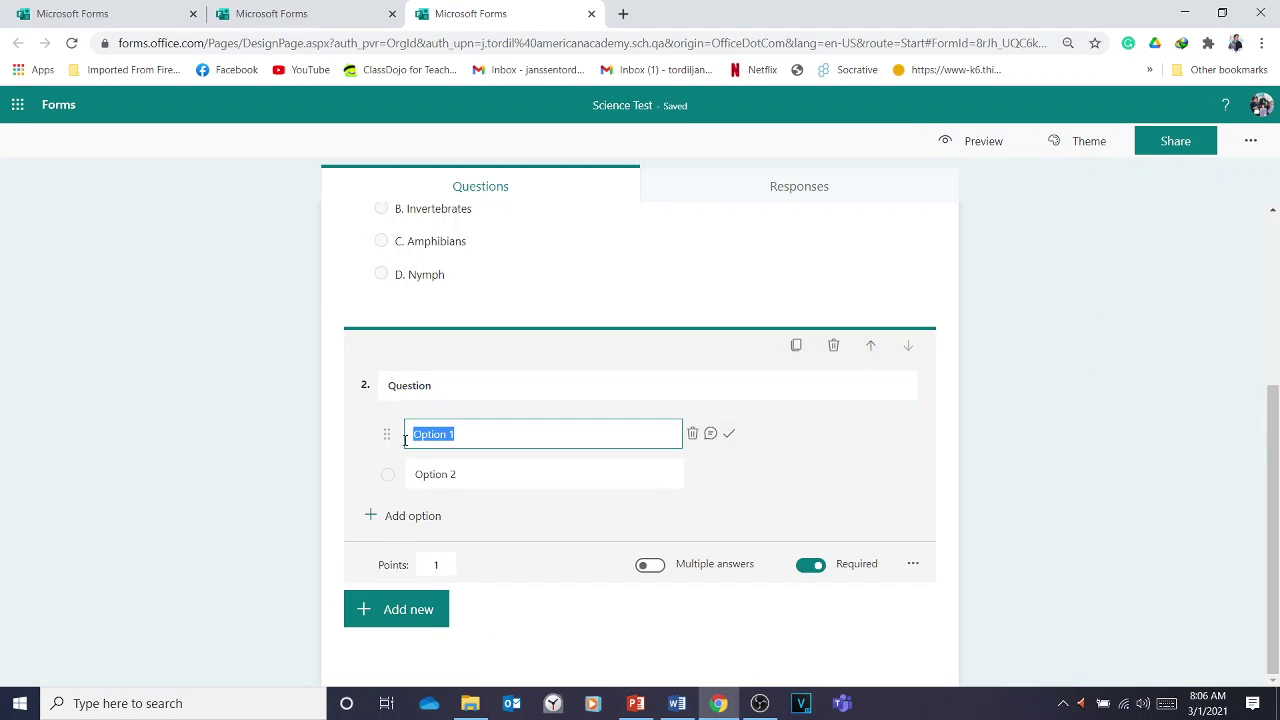
text(True)
click(465, 478)
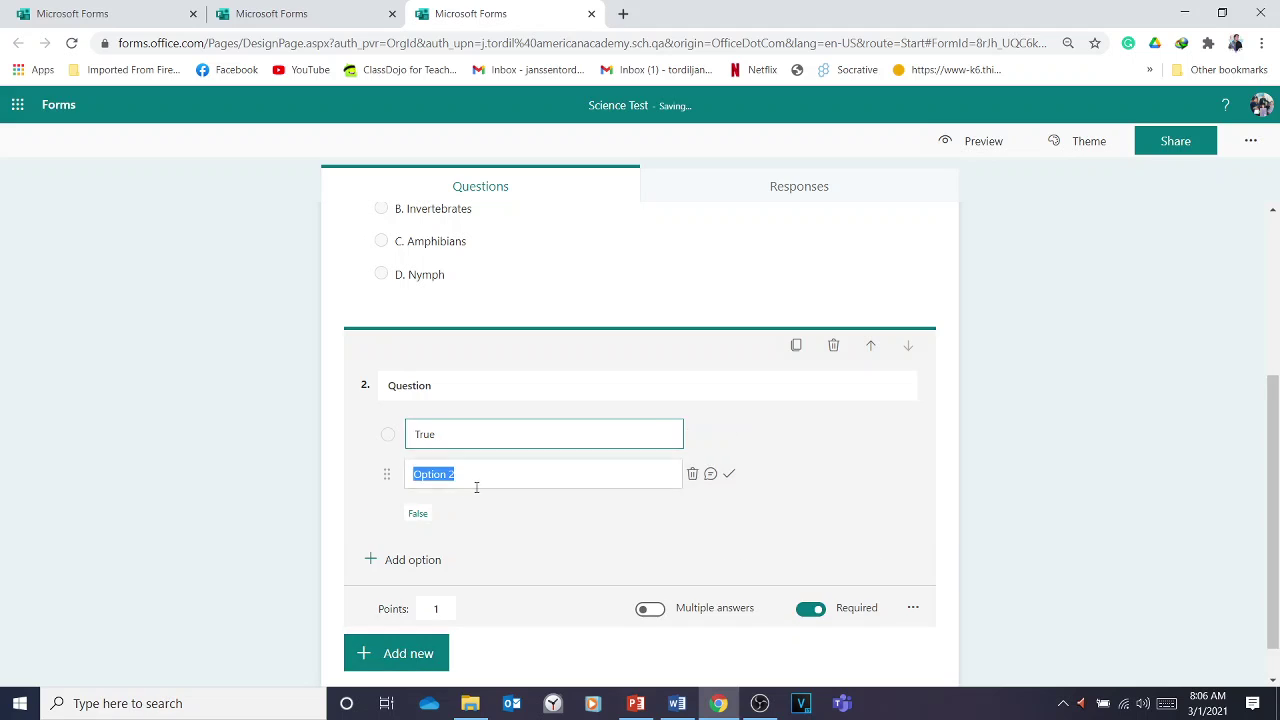
text(False)
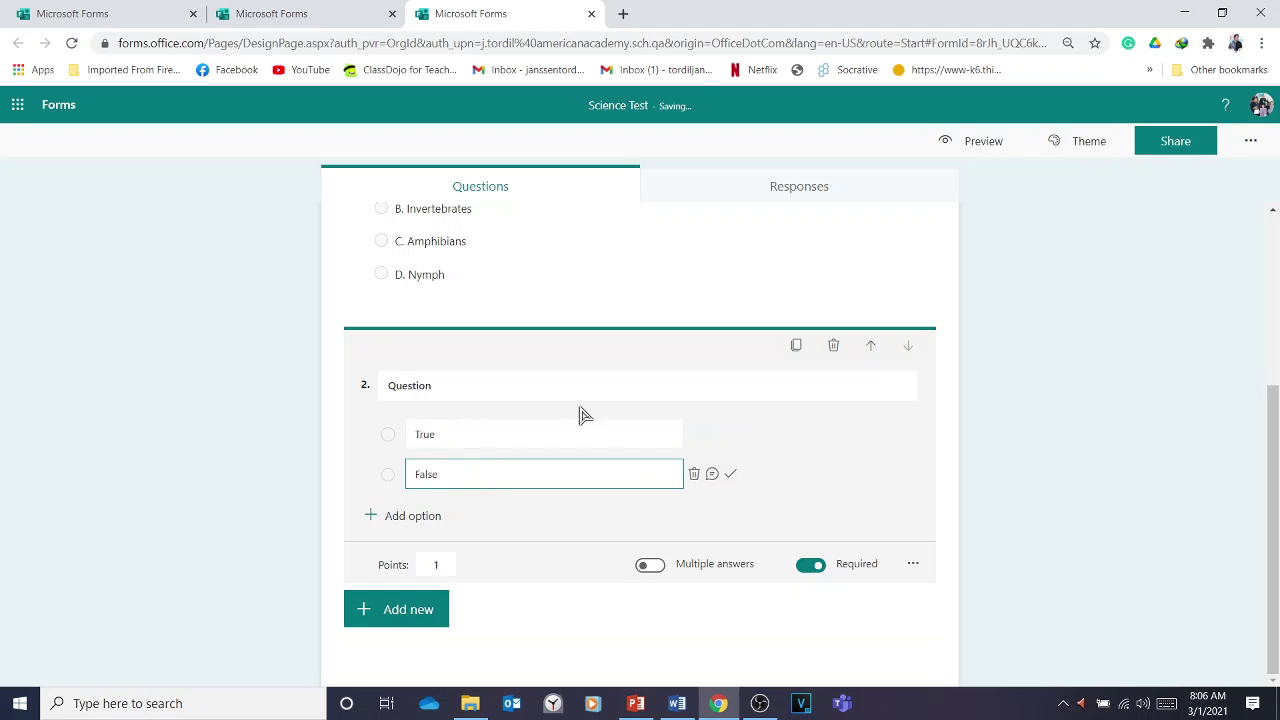
Step: Title question 2 'Invertebrates have backbones.' and mark False as the correct answer
click(549, 386)
text(Invertebrates have backbones.)
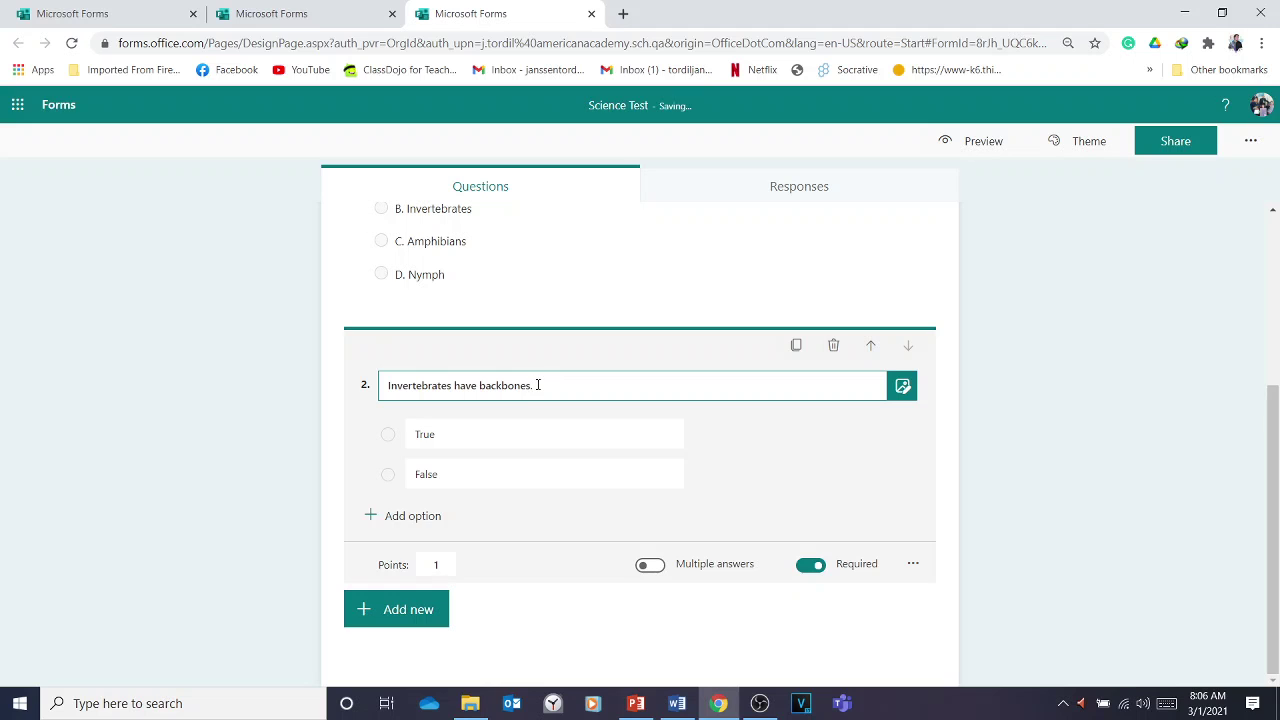
click(731, 474)
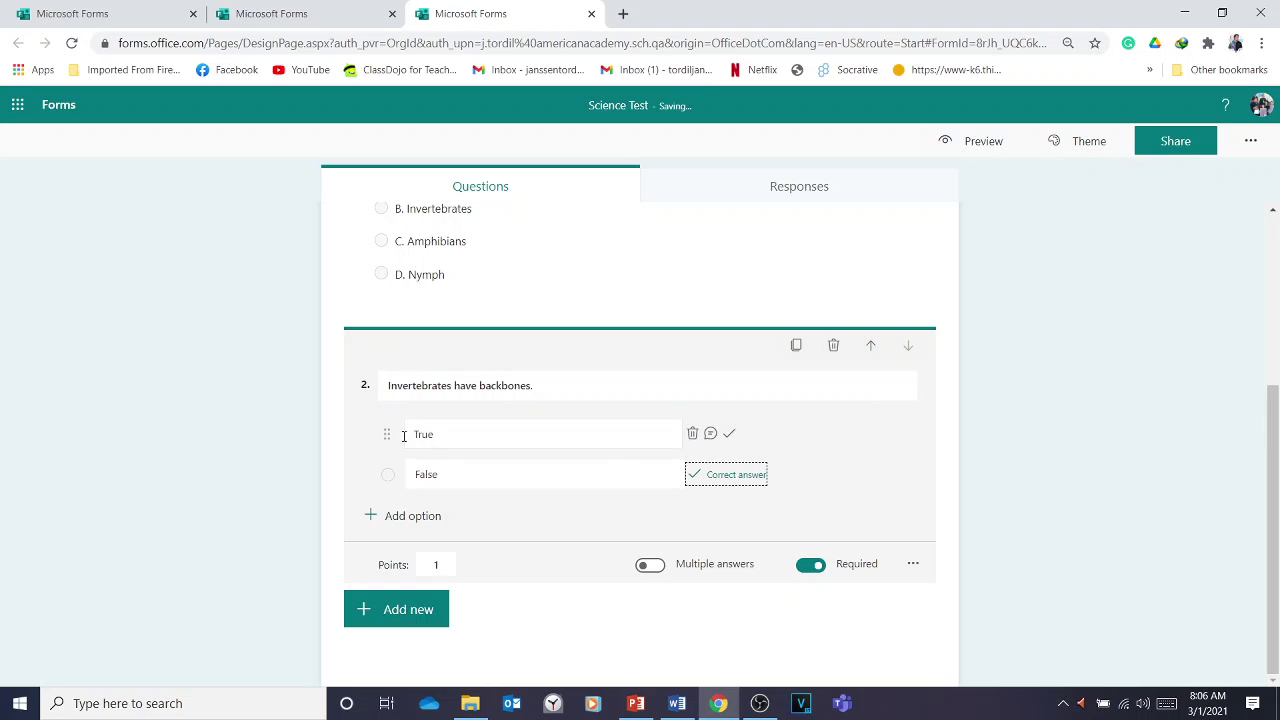
scroll(415, 435, up, 2)
scroll(514, 331, down, 1)
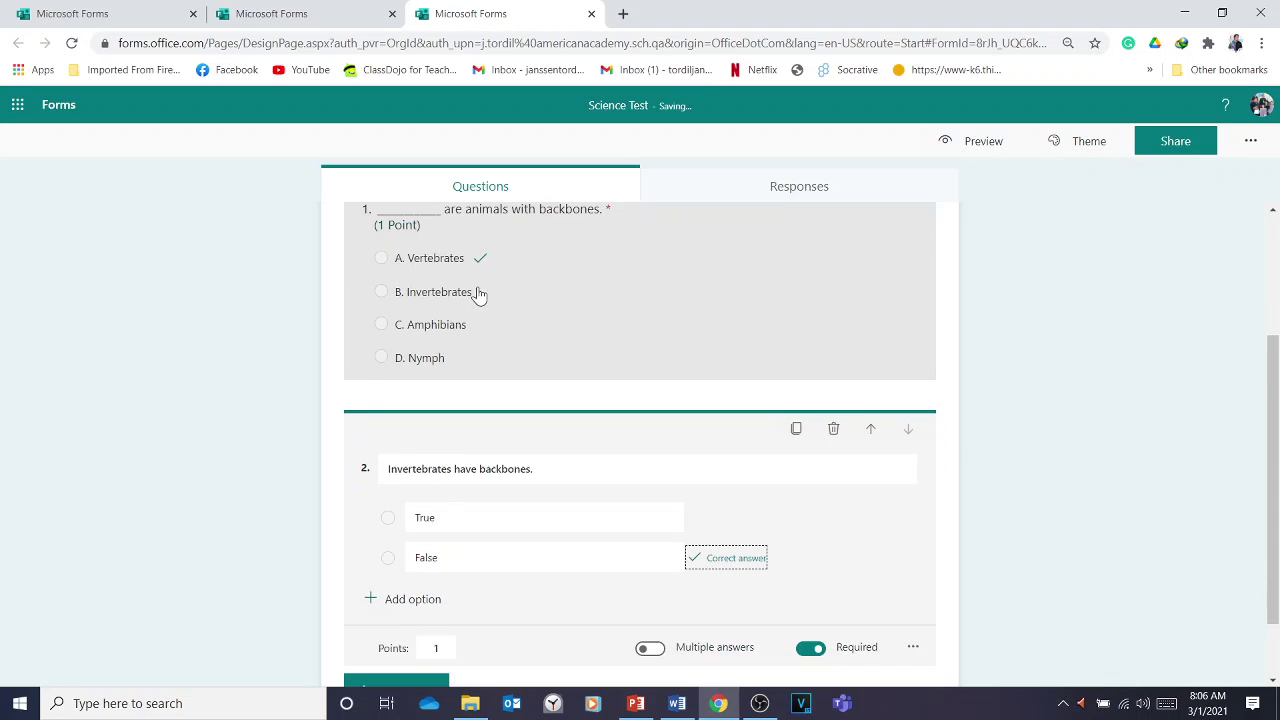
scroll(500, 325, up, 1)
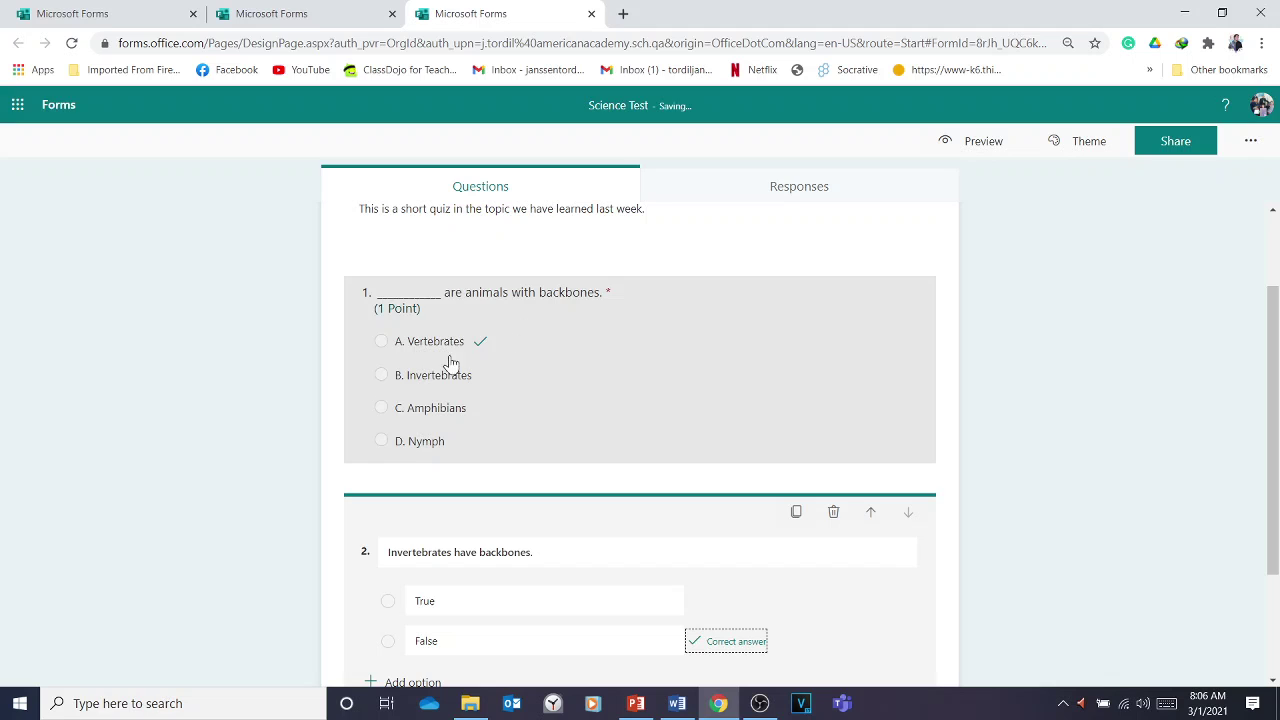
scroll(502, 461, down, 2)
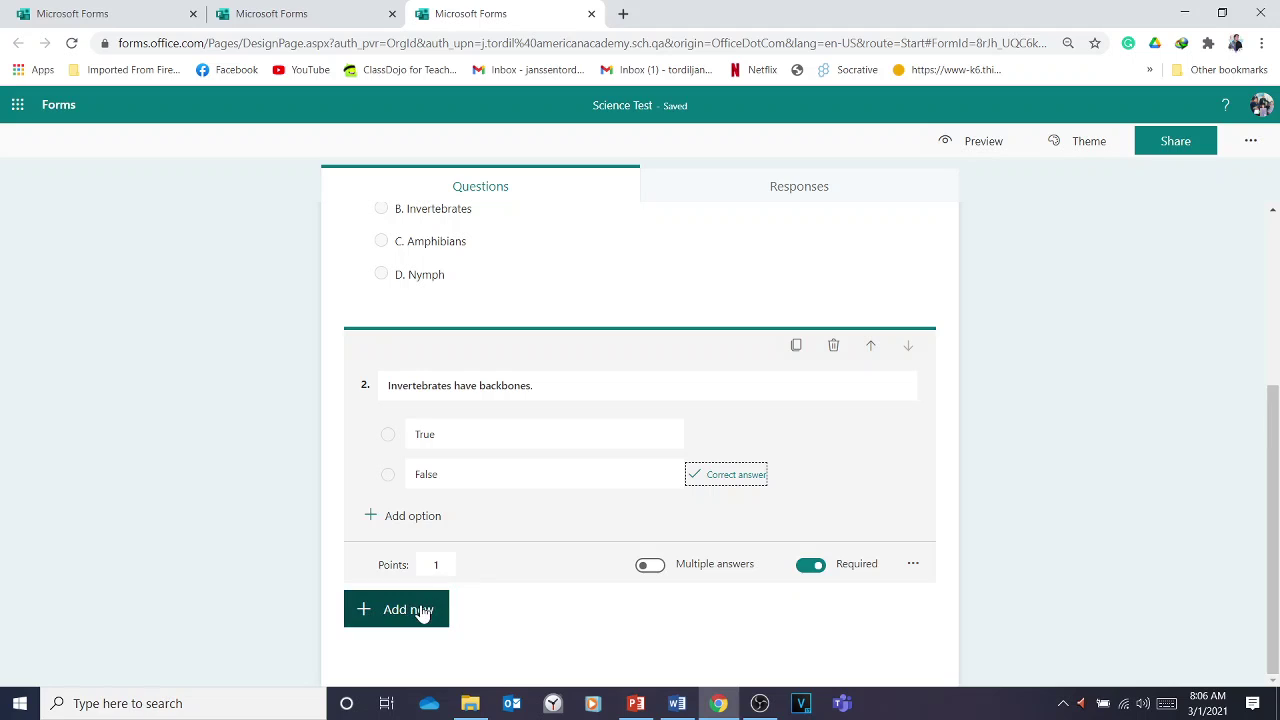
Step: Duplicate question 2 to create question 3 and select its title text
click(448, 564)
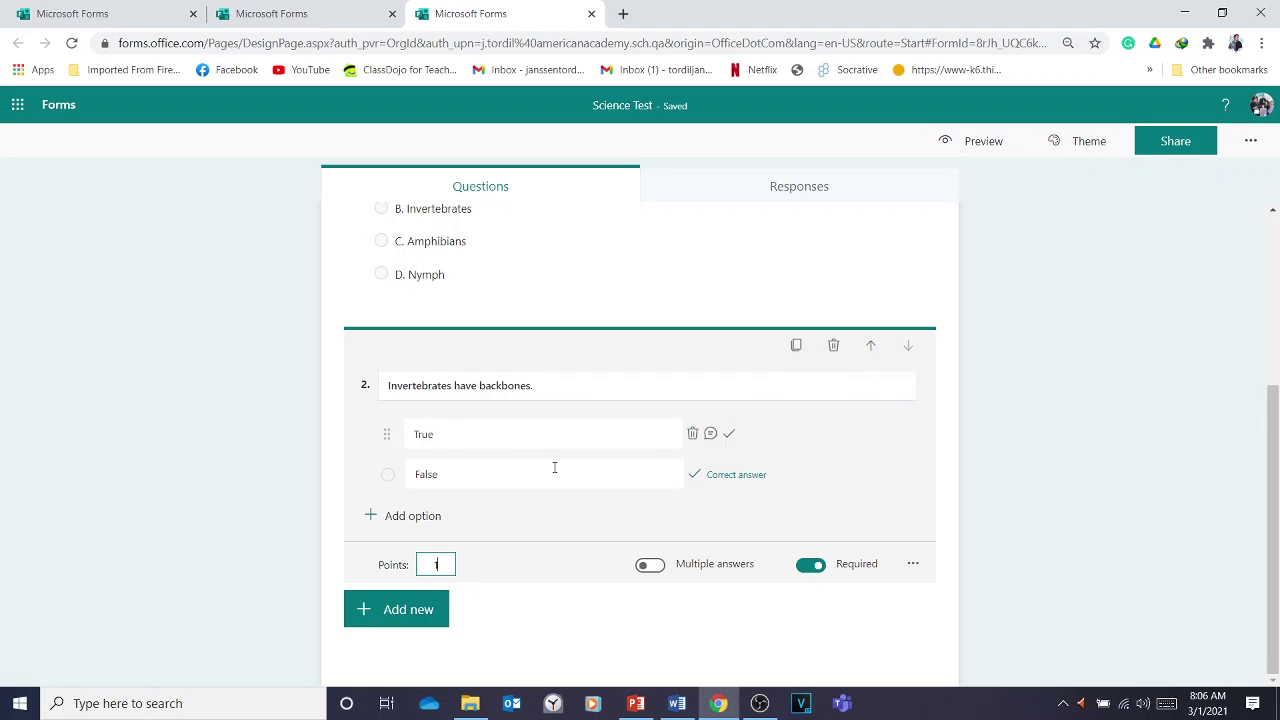
click(797, 347)
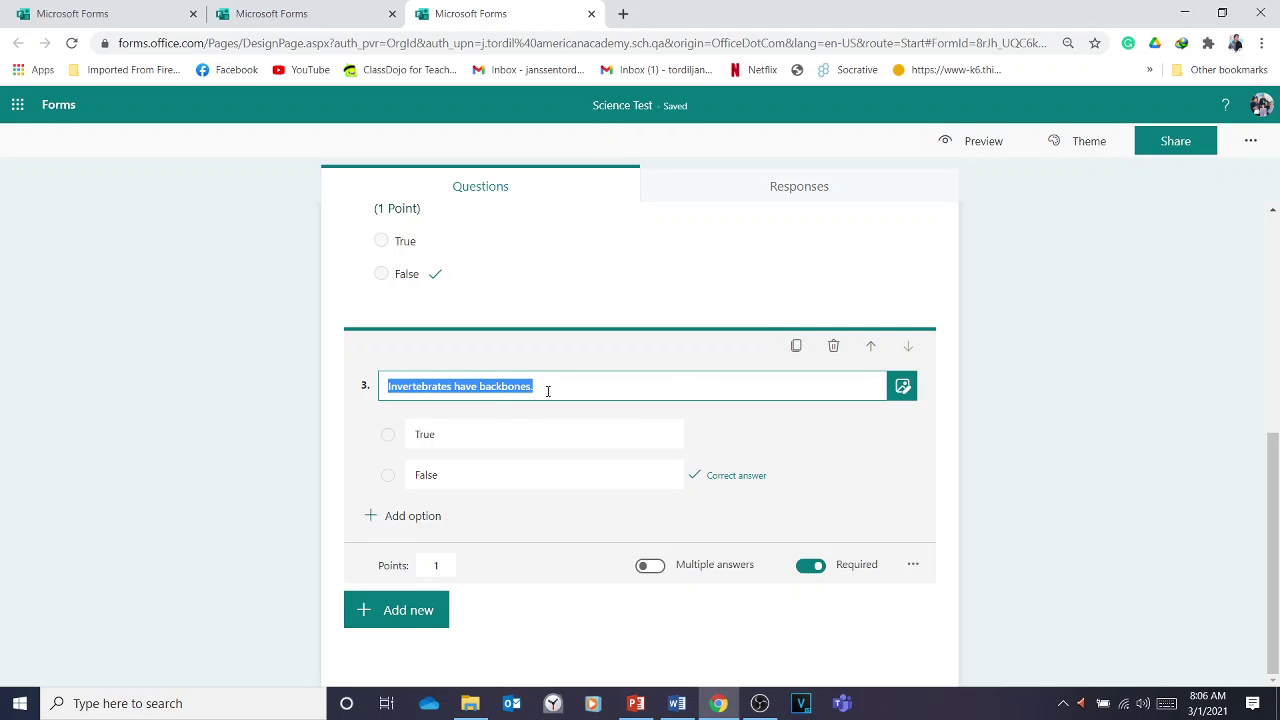
drag(548, 392, 382, 389)
Step: Replace question 3's title with 'Every life cycle begins with a fertilized egg.' copied from Word
click(677, 703)
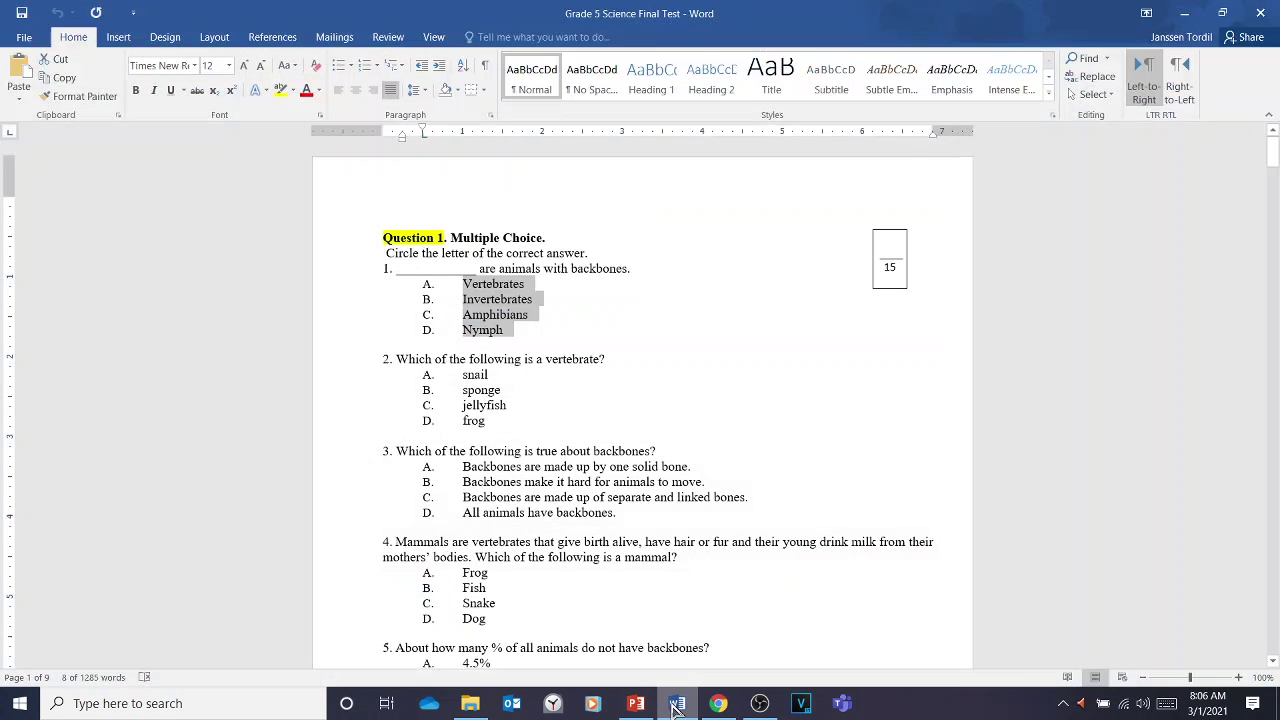
drag(1272, 175, 1248, 370)
scroll(884, 403, up, 15)
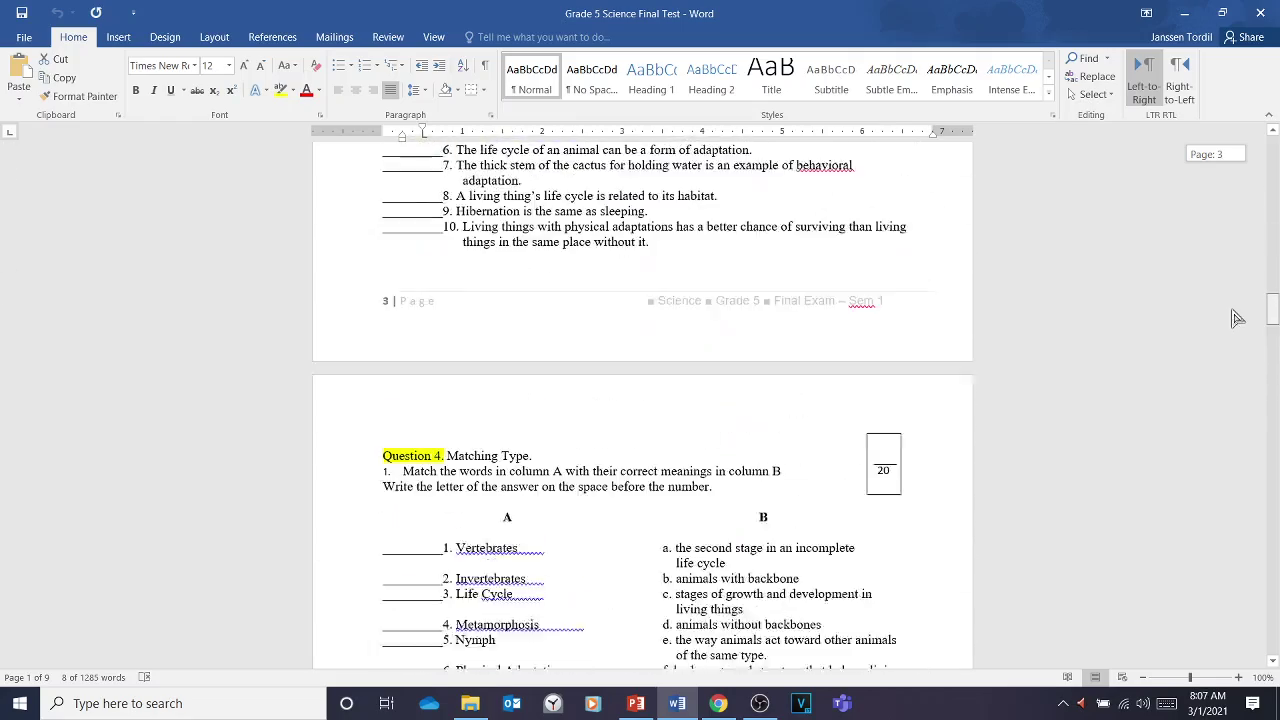
drag(704, 504, 468, 510)
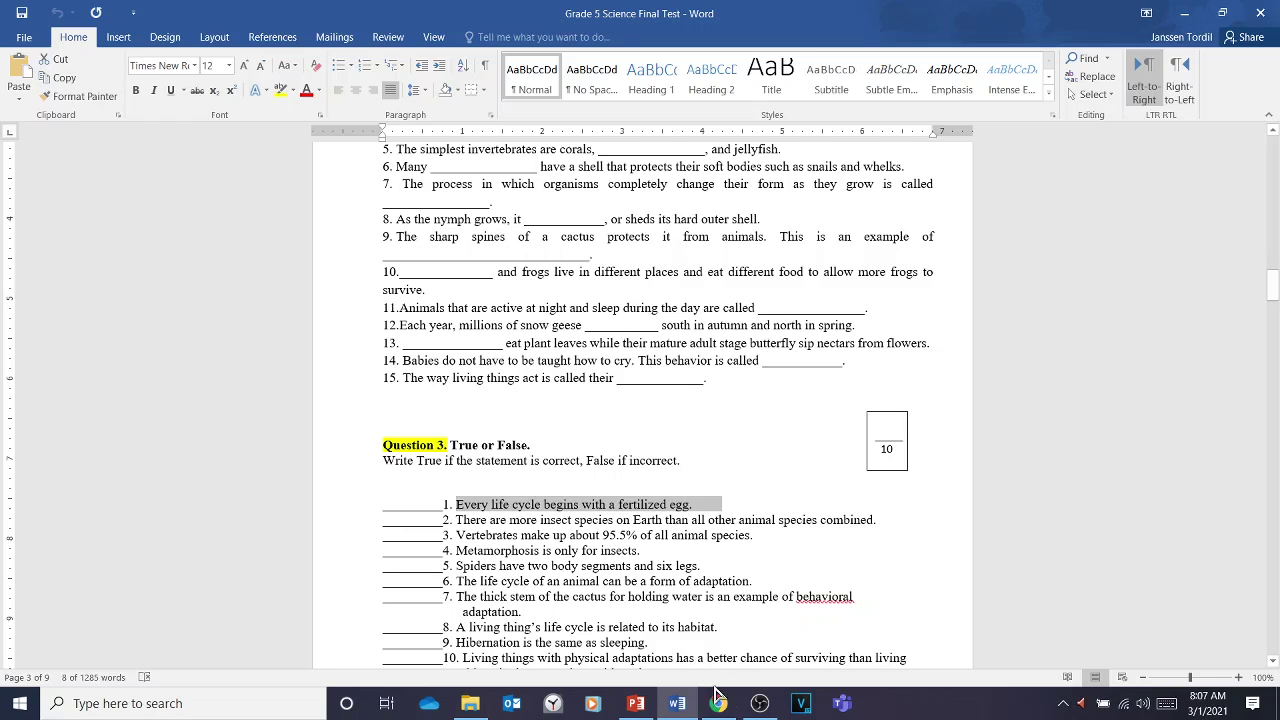
click(718, 703)
key(ctrl+v)
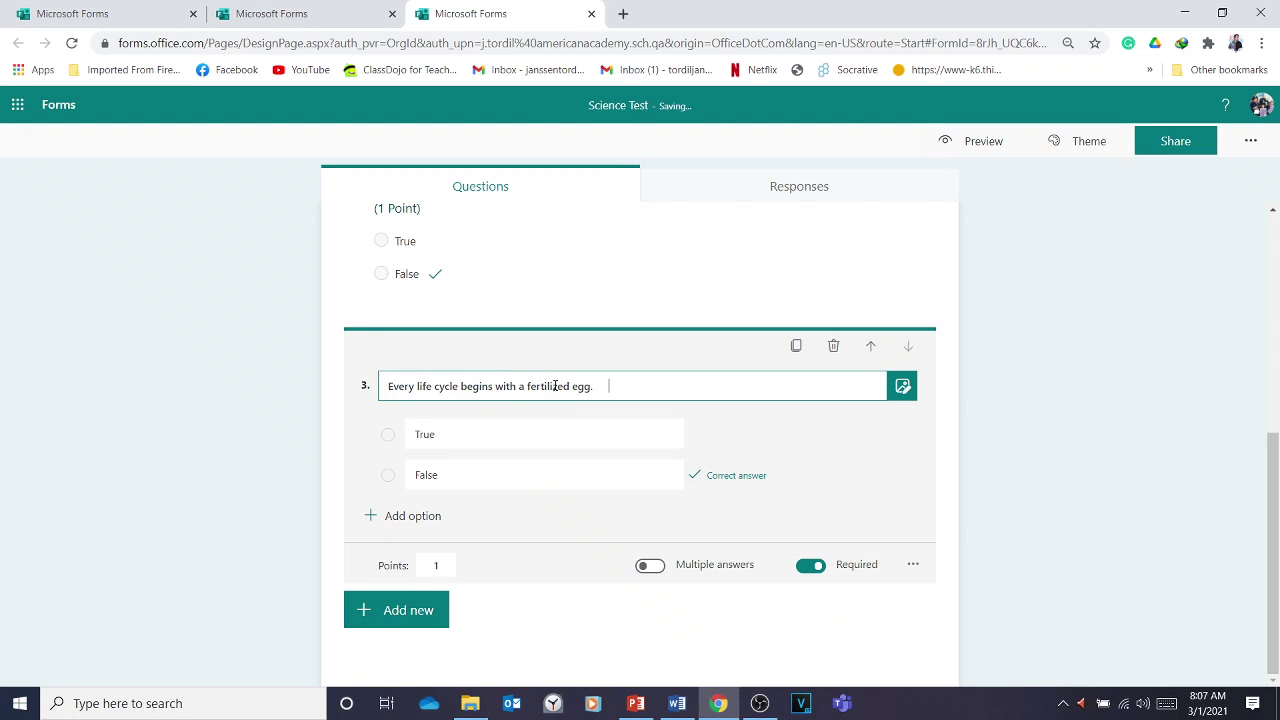
click(652, 349)
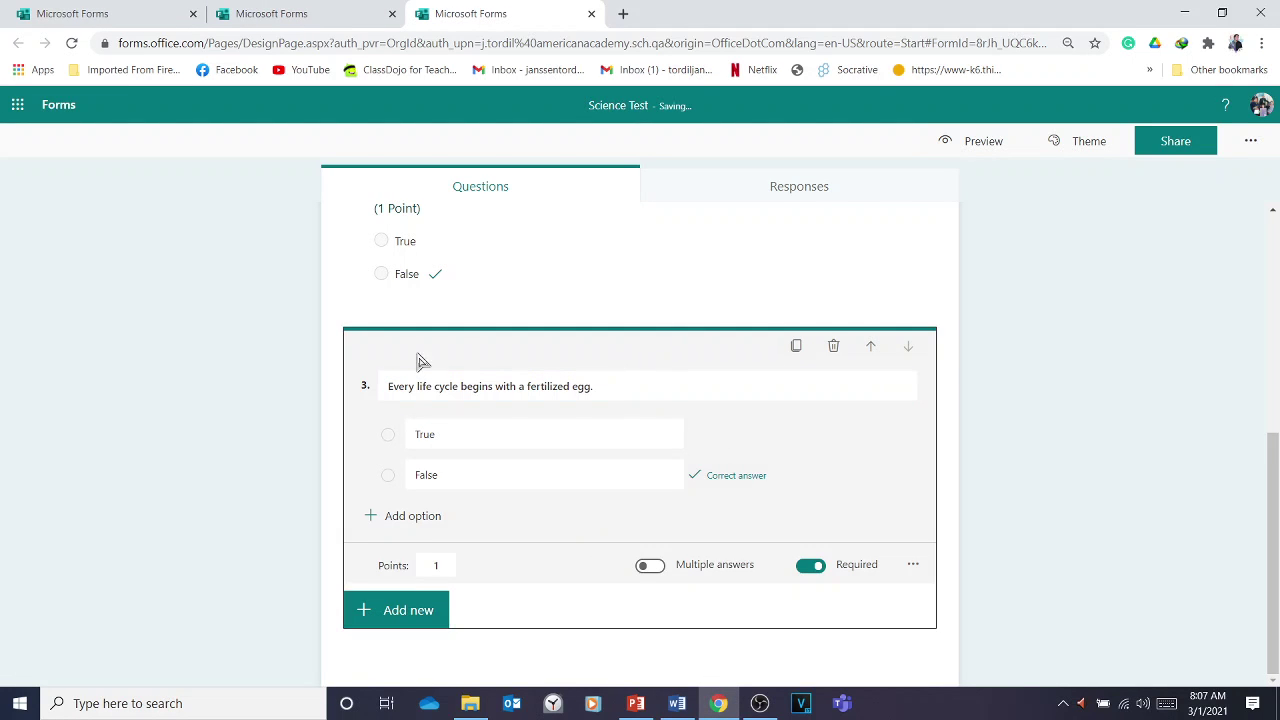
scroll(628, 429, up, 4)
click(617, 449)
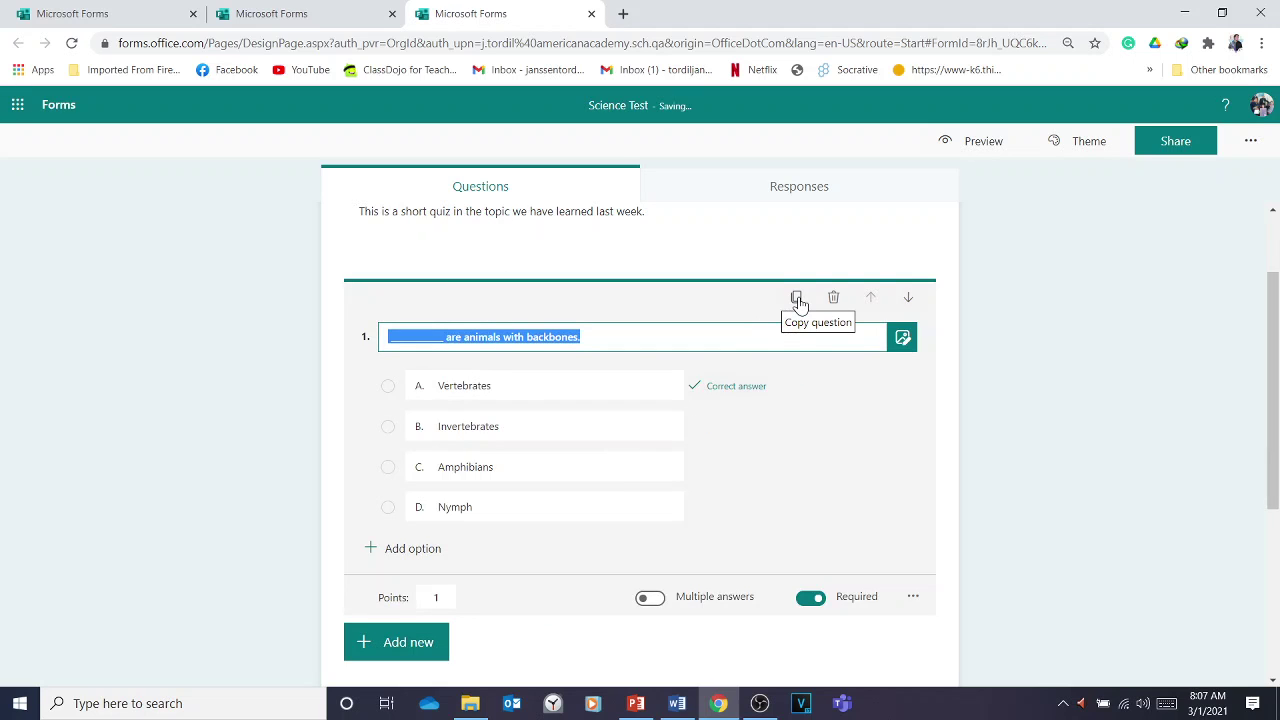
Step: Duplicate question 1 and retitle the copy 'Which of the following is a vertebrate?' from the Word test
click(797, 299)
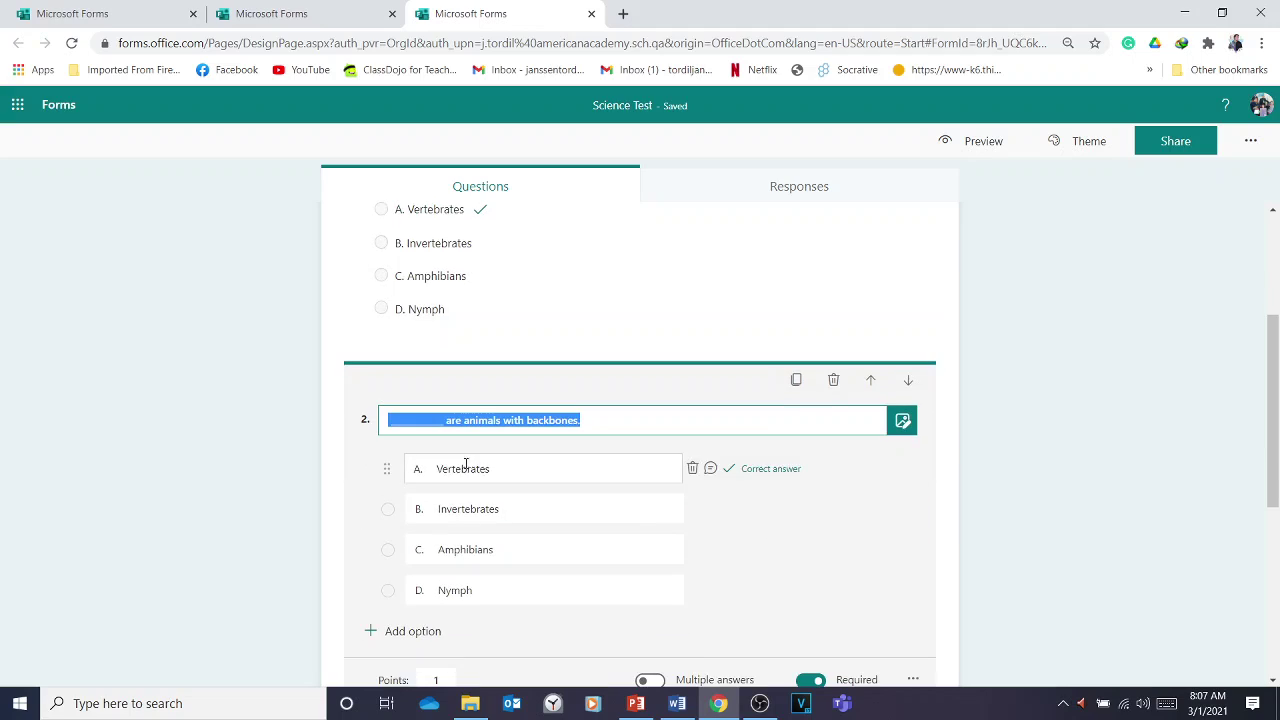
click(677, 703)
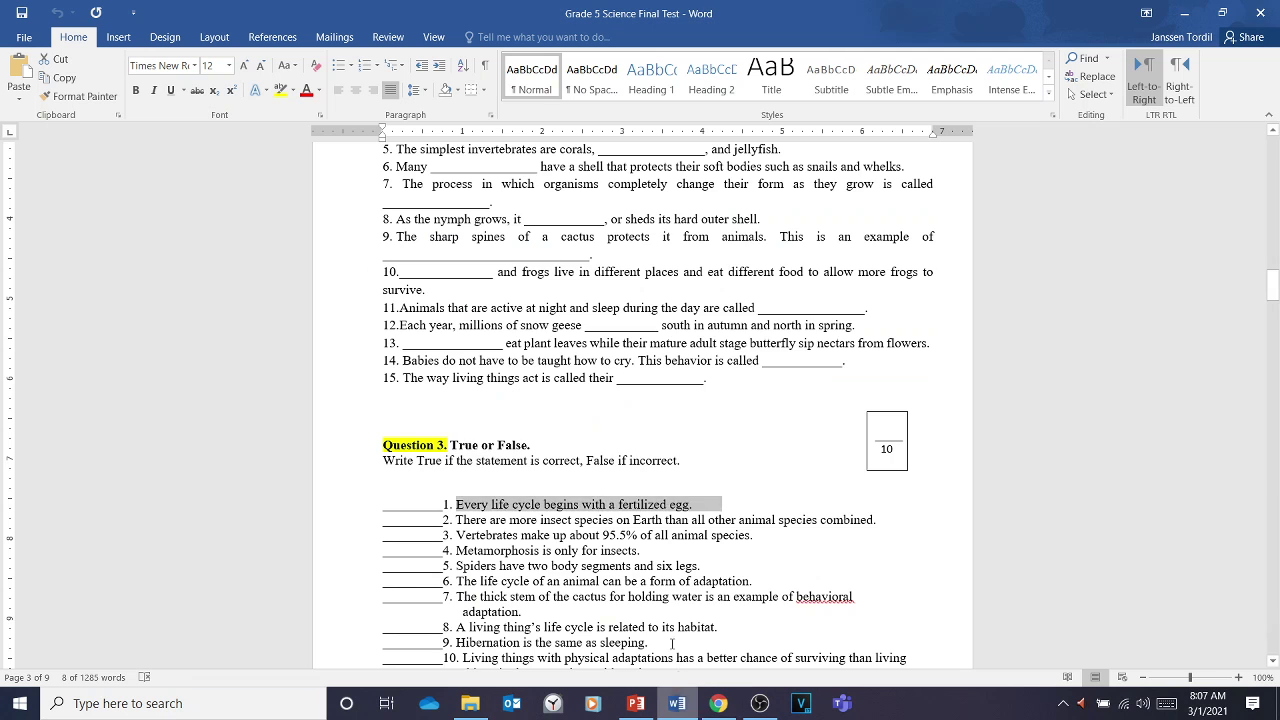
scroll(1258, 417, up, 4)
scroll(1258, 417, up, 10)
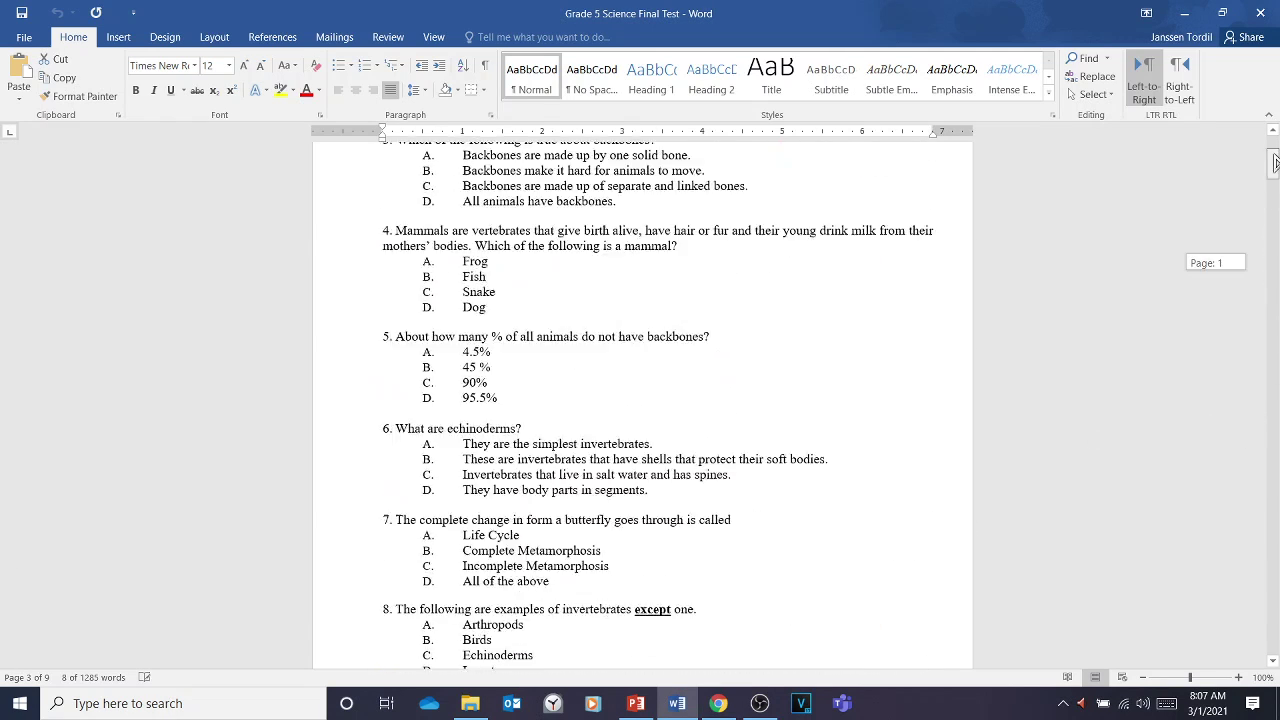
drag(613, 360, 411, 366)
key(ctrl+c)
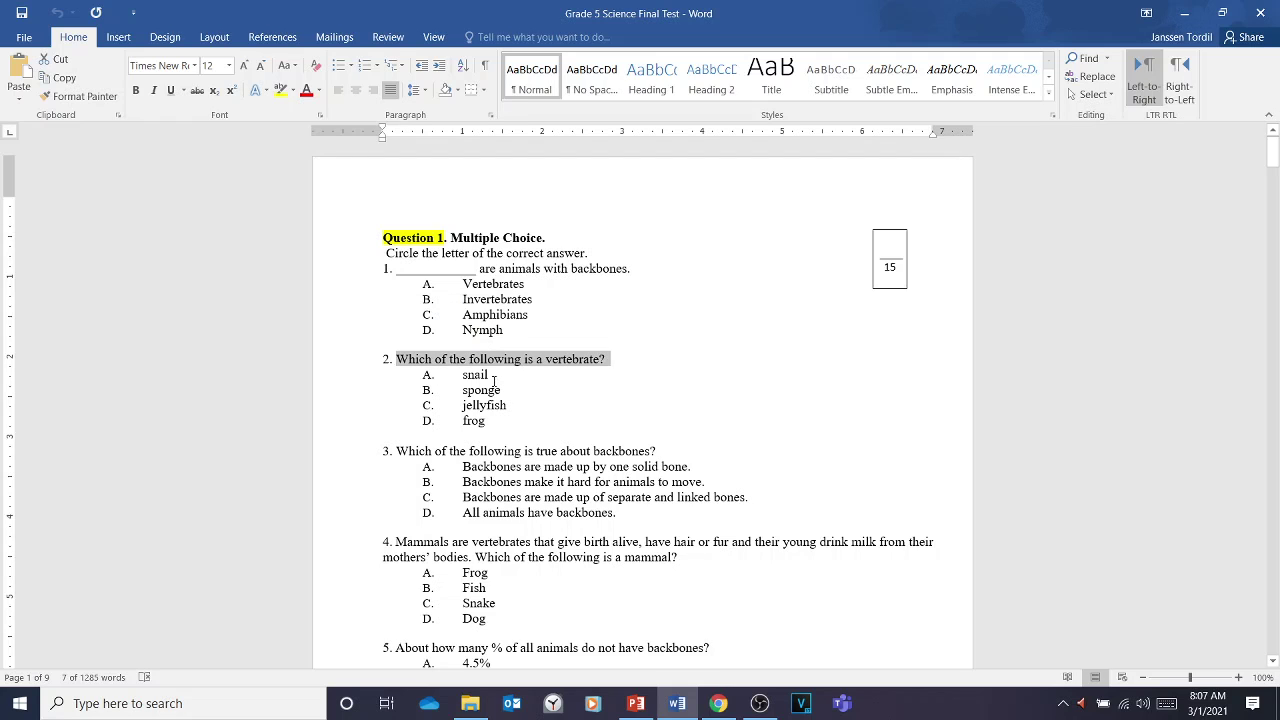
click(718, 703)
key(ctrl+v)
Step: Replace the copied options with snail, sponge, jellyfish and frog, marking frog correct
scroll(552, 443, down, 1)
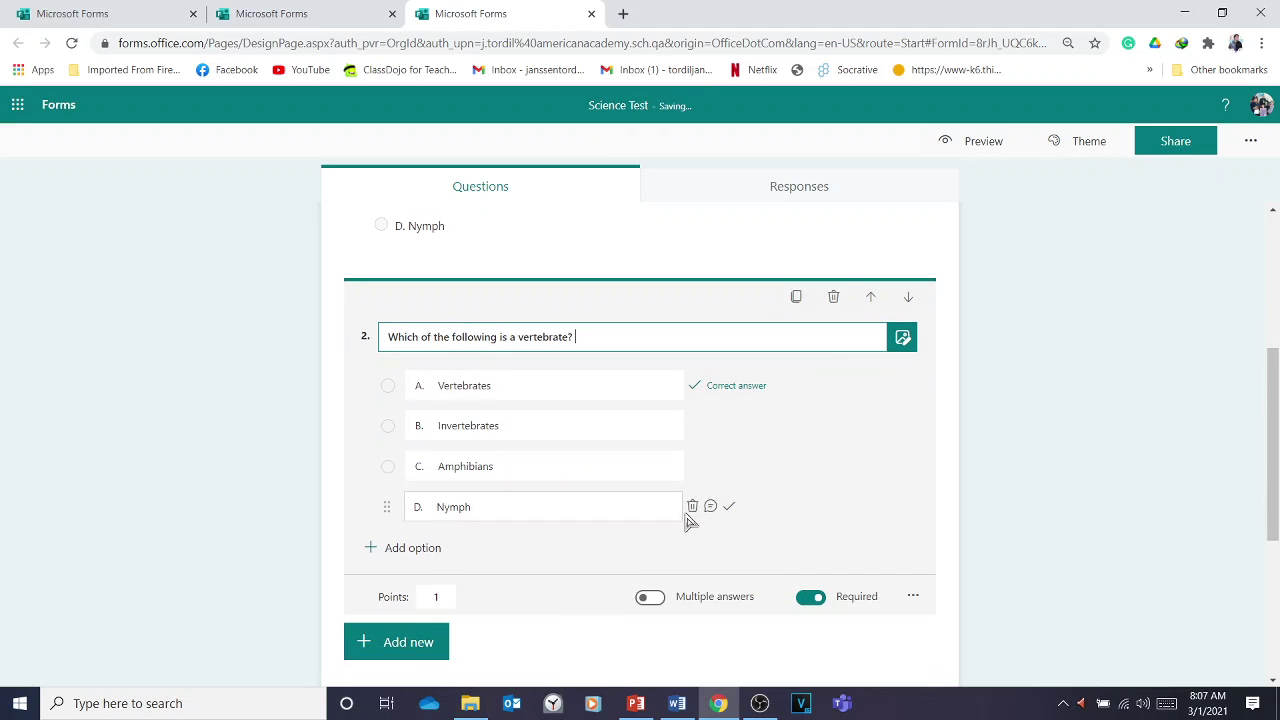
click(692, 506)
click(692, 466)
click(692, 426)
triple_click(520, 382)
click(677, 703)
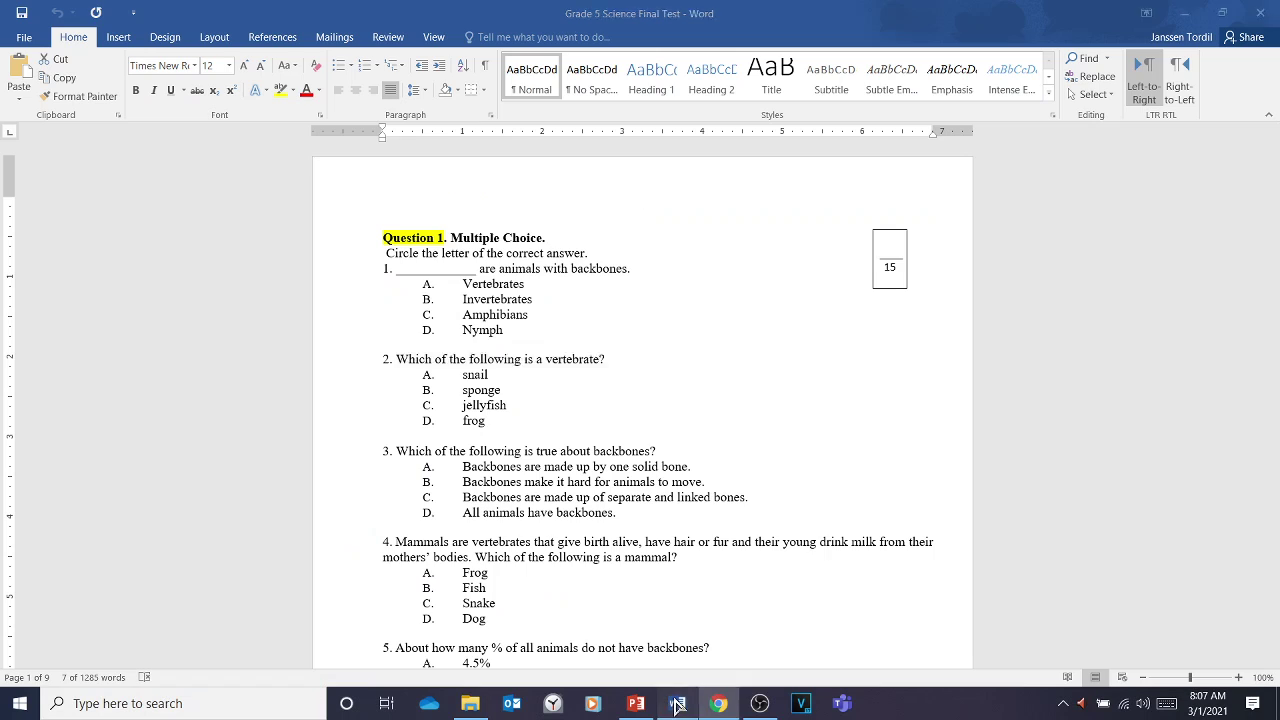
drag(500, 432, 447, 377)
key(ctrl+c)
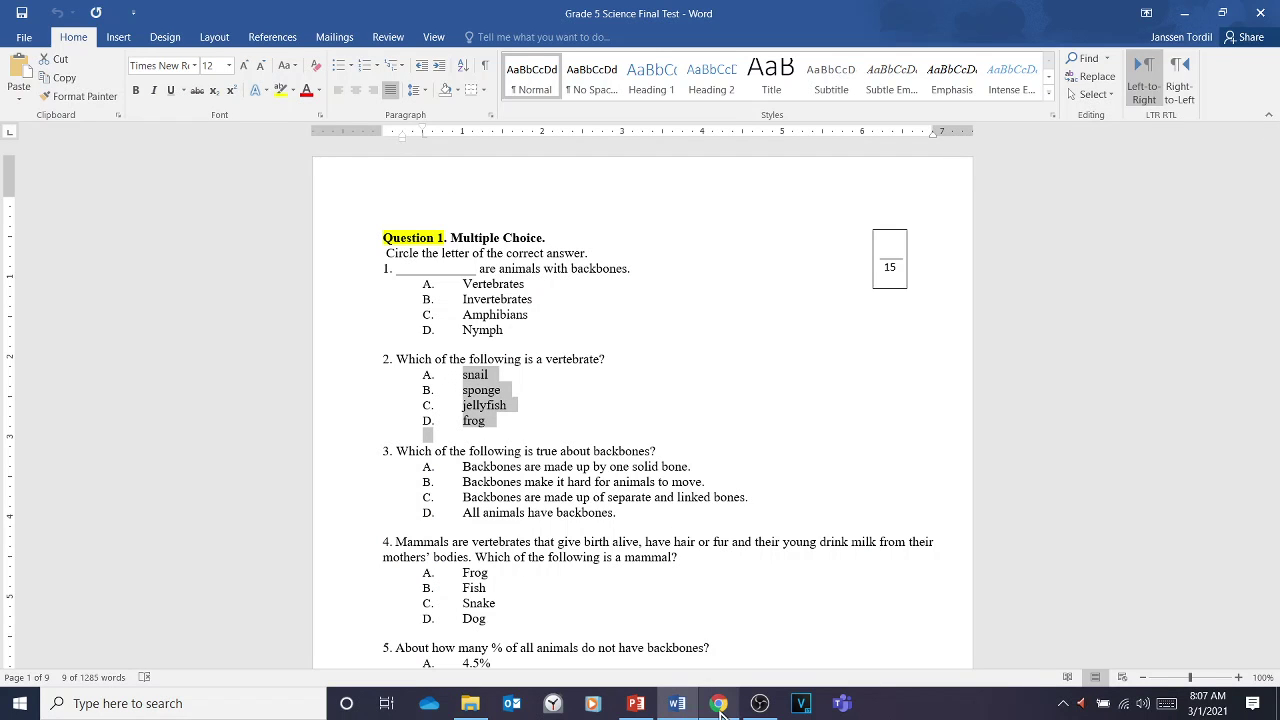
mouse_move(724, 706)
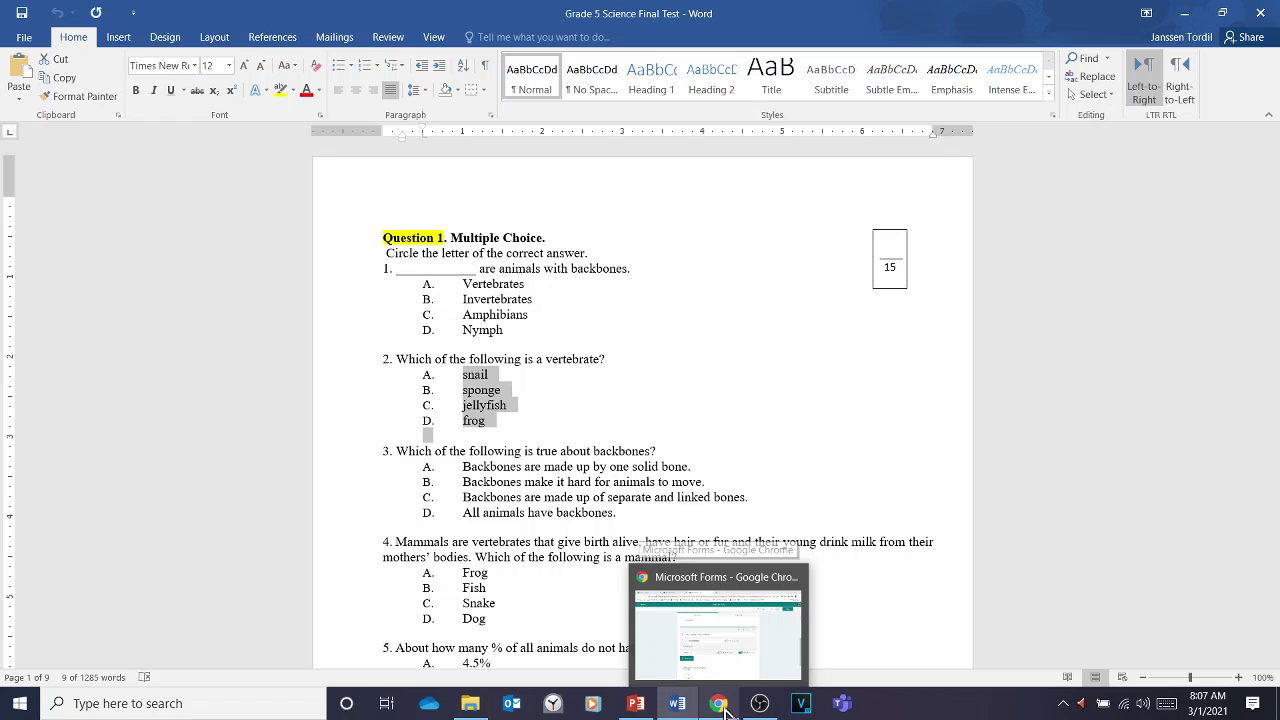
click(720, 704)
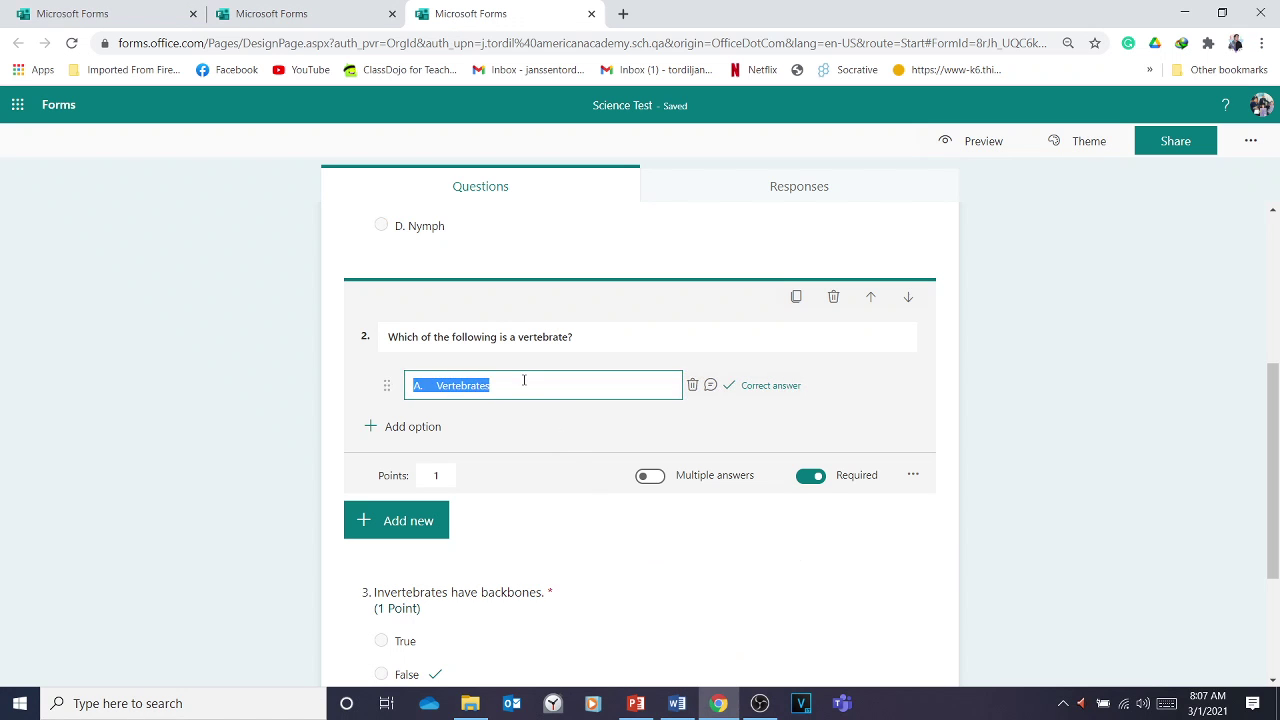
key(ctrl+v)
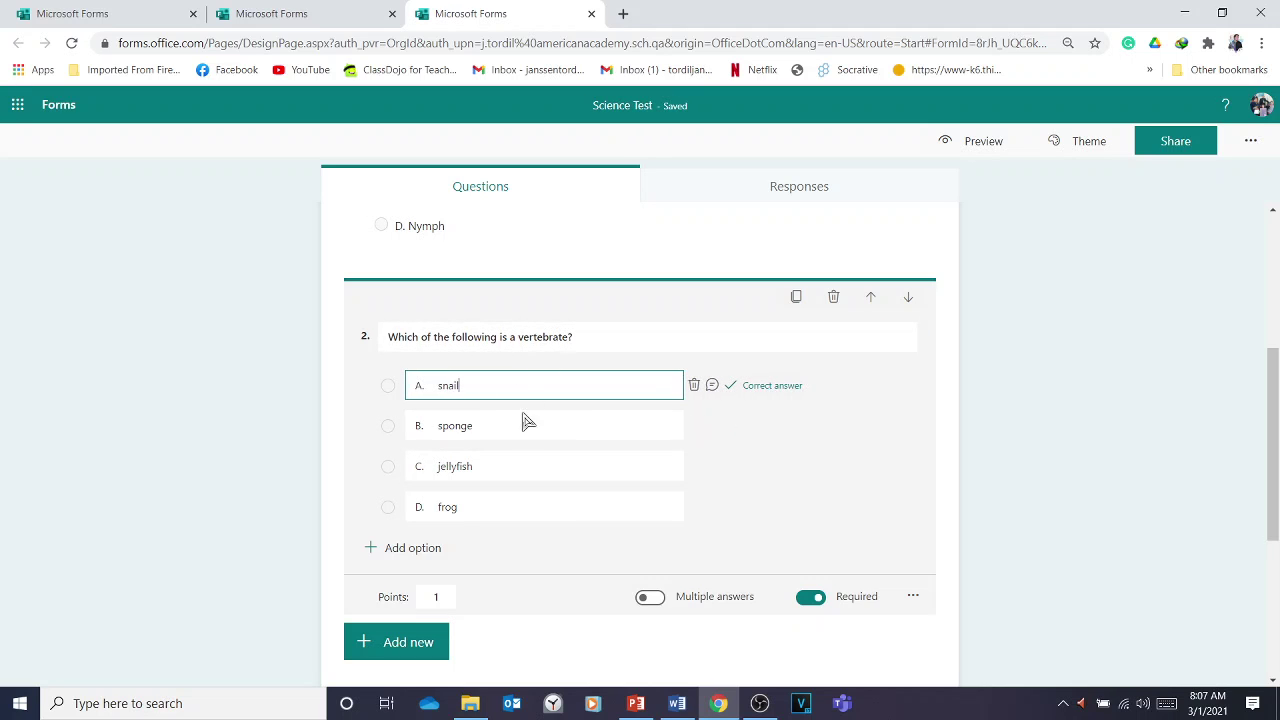
click(728, 507)
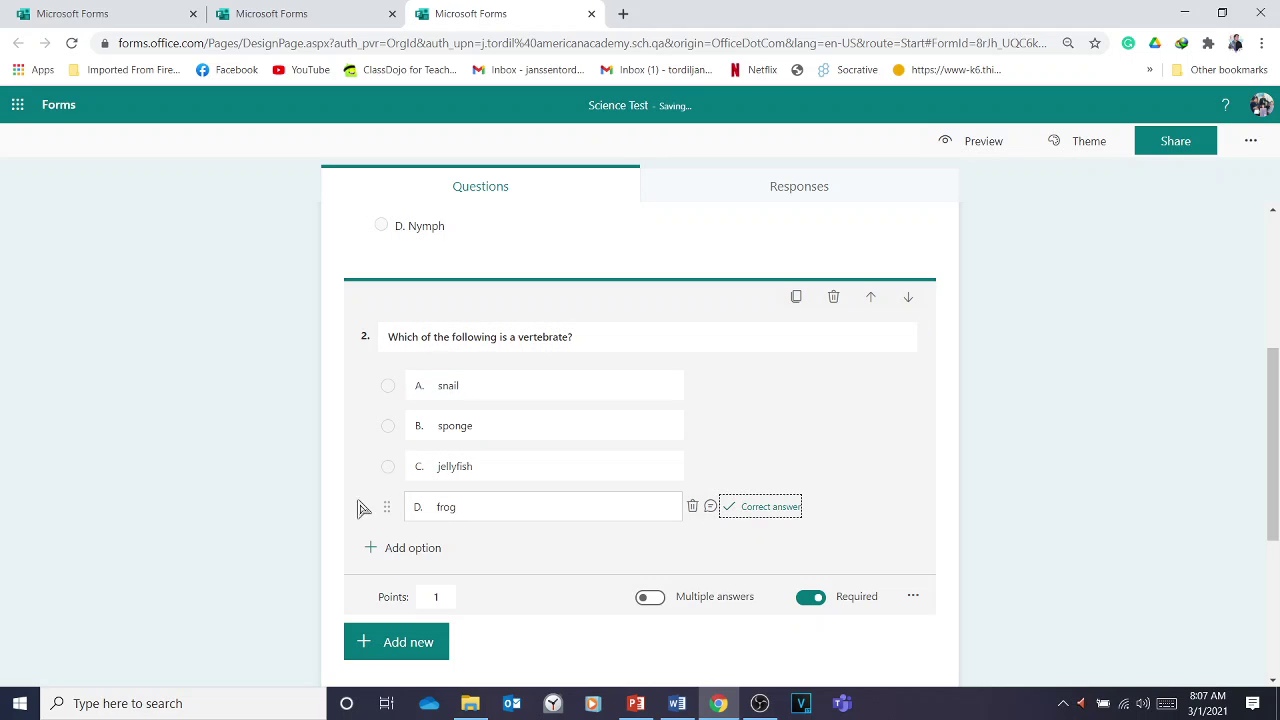
scroll(500, 480, up, 2)
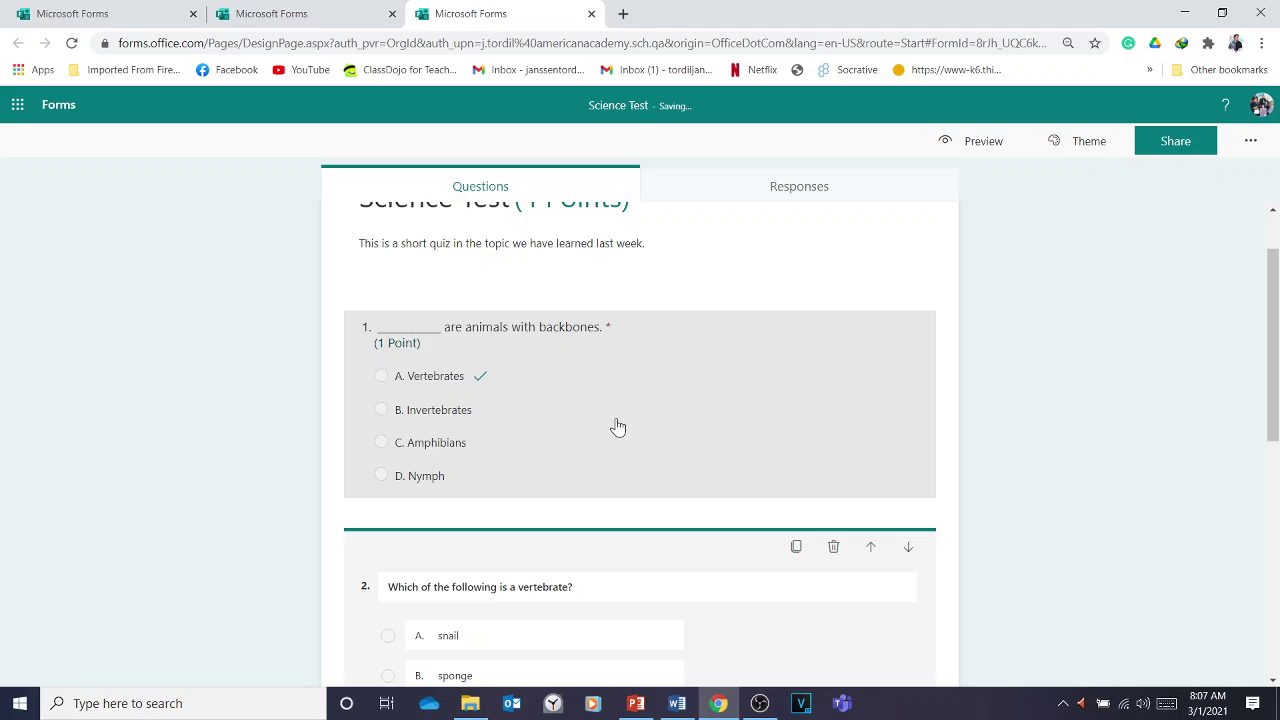
Step: Review questions 1 and 2 by scrolling through the quiz
click(608, 423)
scroll(600, 470, down, 2)
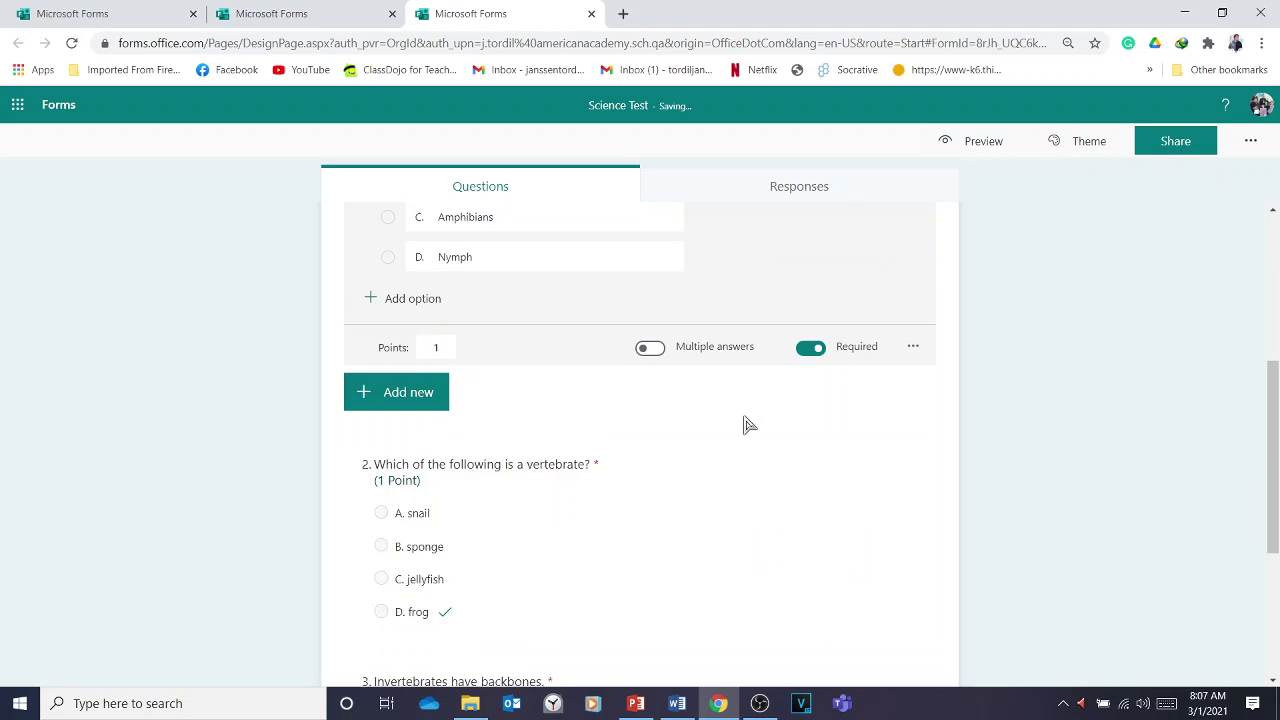
scroll(820, 440, down, 1)
click(814, 514)
scroll(814, 511, down, 2)
scroll(600, 477, up, 5)
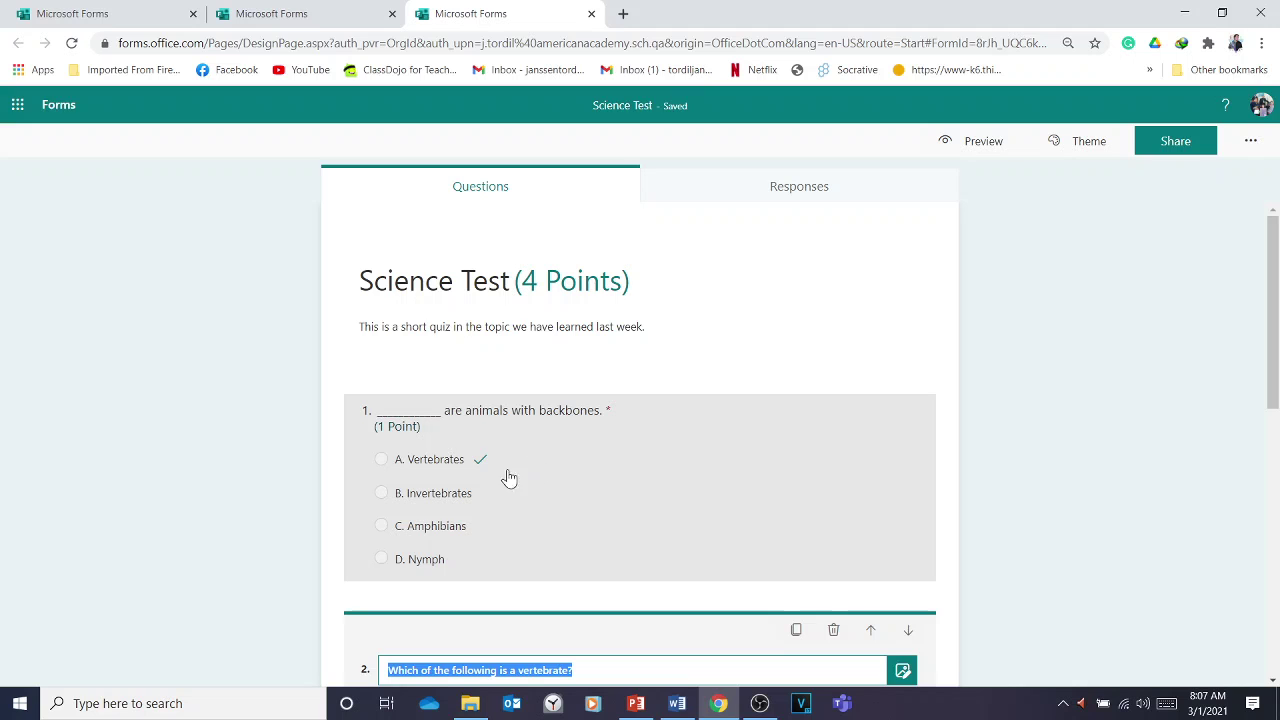
scroll(594, 443, down, 3)
scroll(615, 462, down, 2)
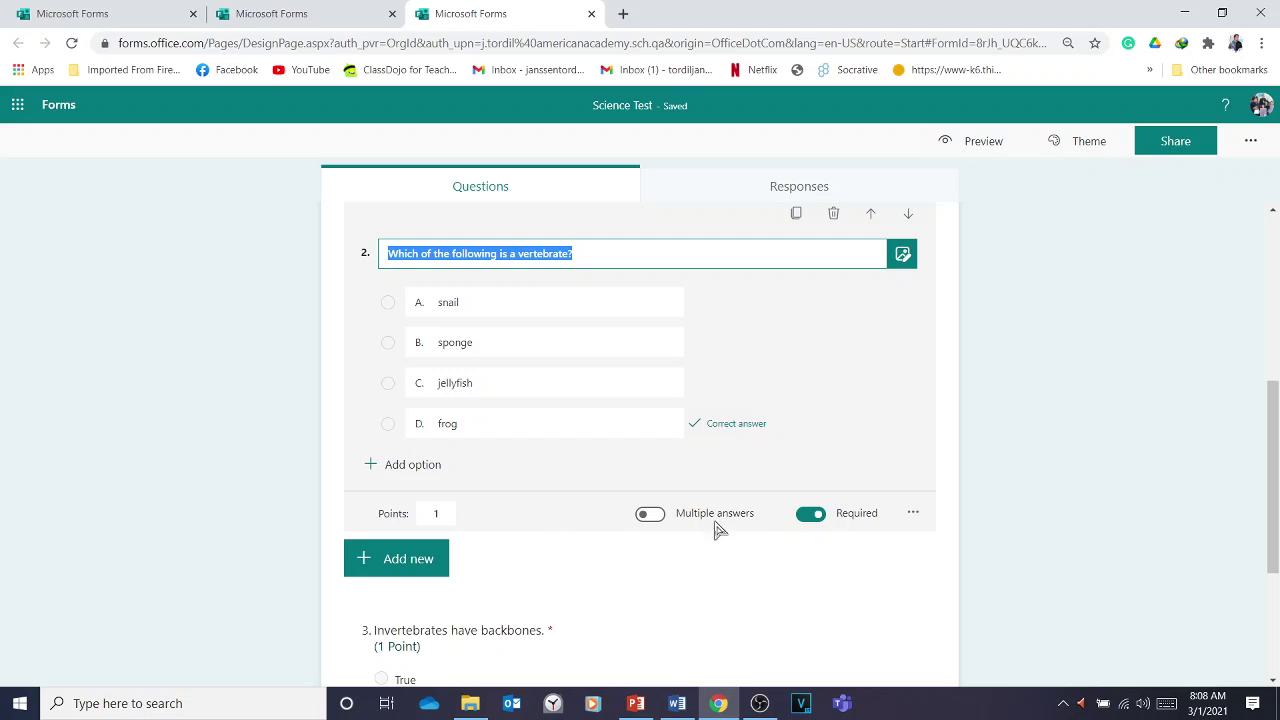
scroll(698, 530, up, 3)
scroll(698, 530, up, 2)
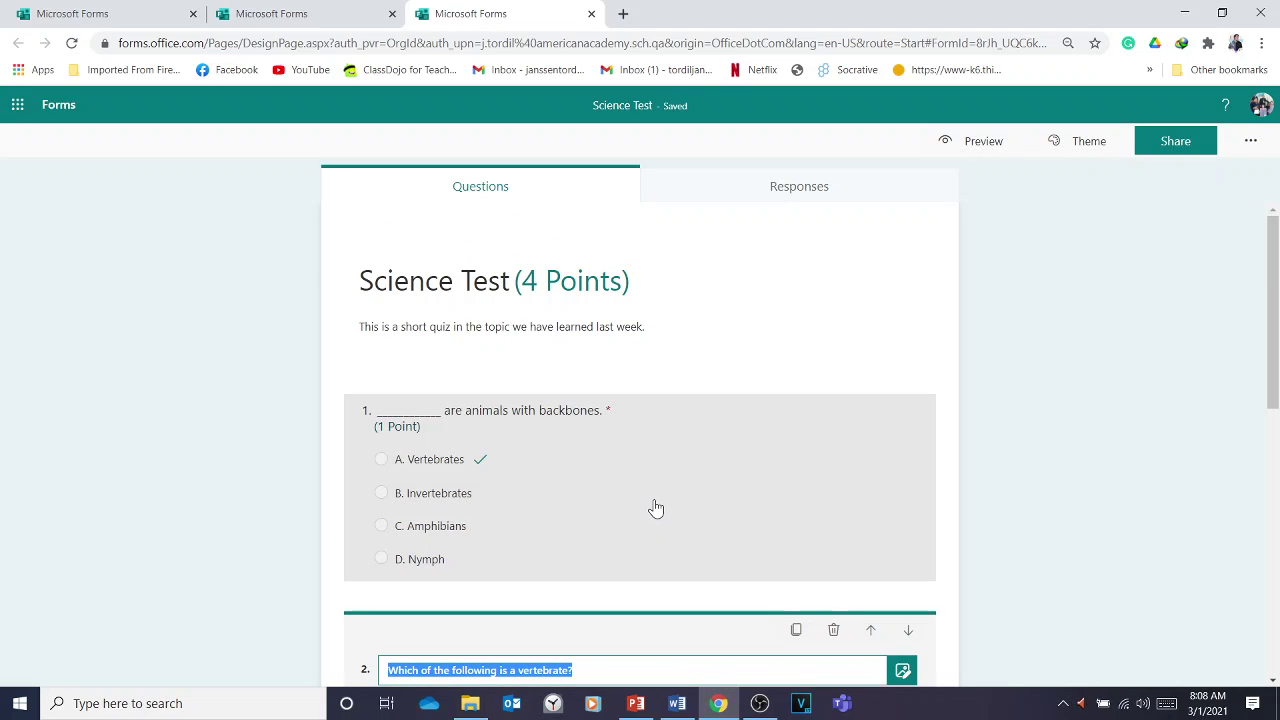
scroll(503, 528, down, 2)
Step: Check question 1's point value, then select question 4 for editing
click(481, 403)
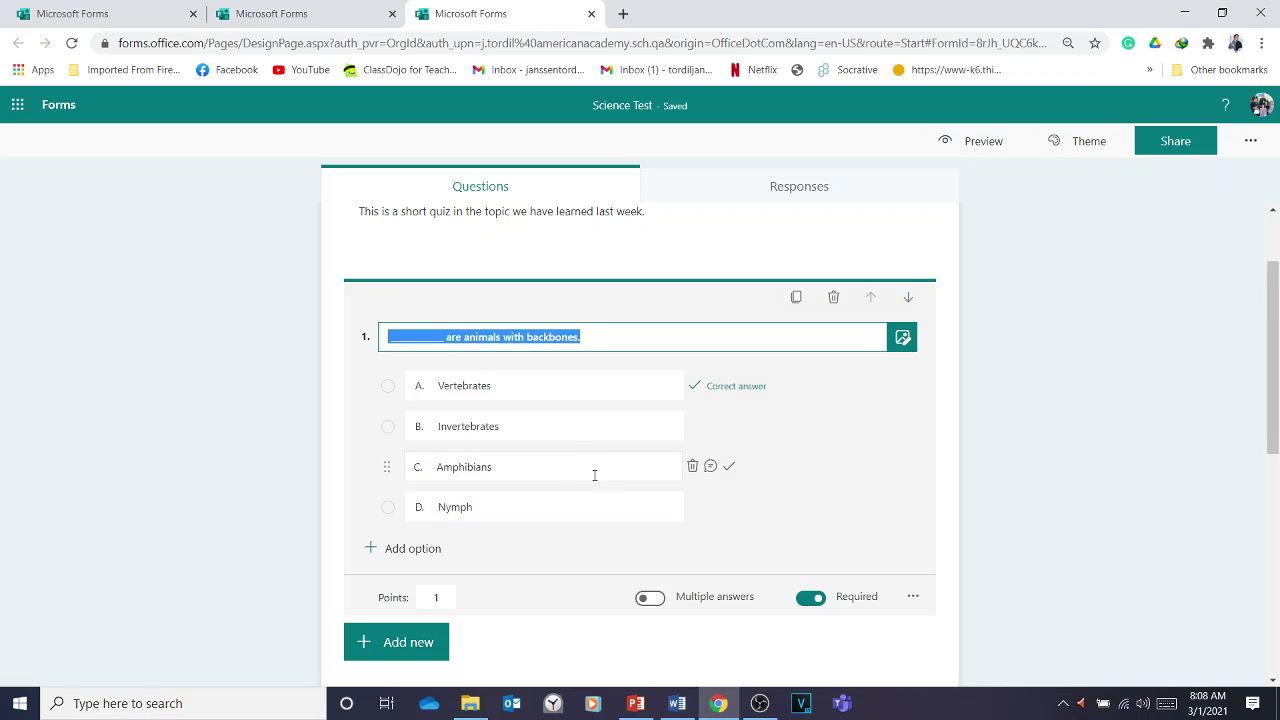
scroll(591, 466, down, 3)
scroll(597, 509, up, 2)
scroll(474, 531, down, 2)
click(432, 428)
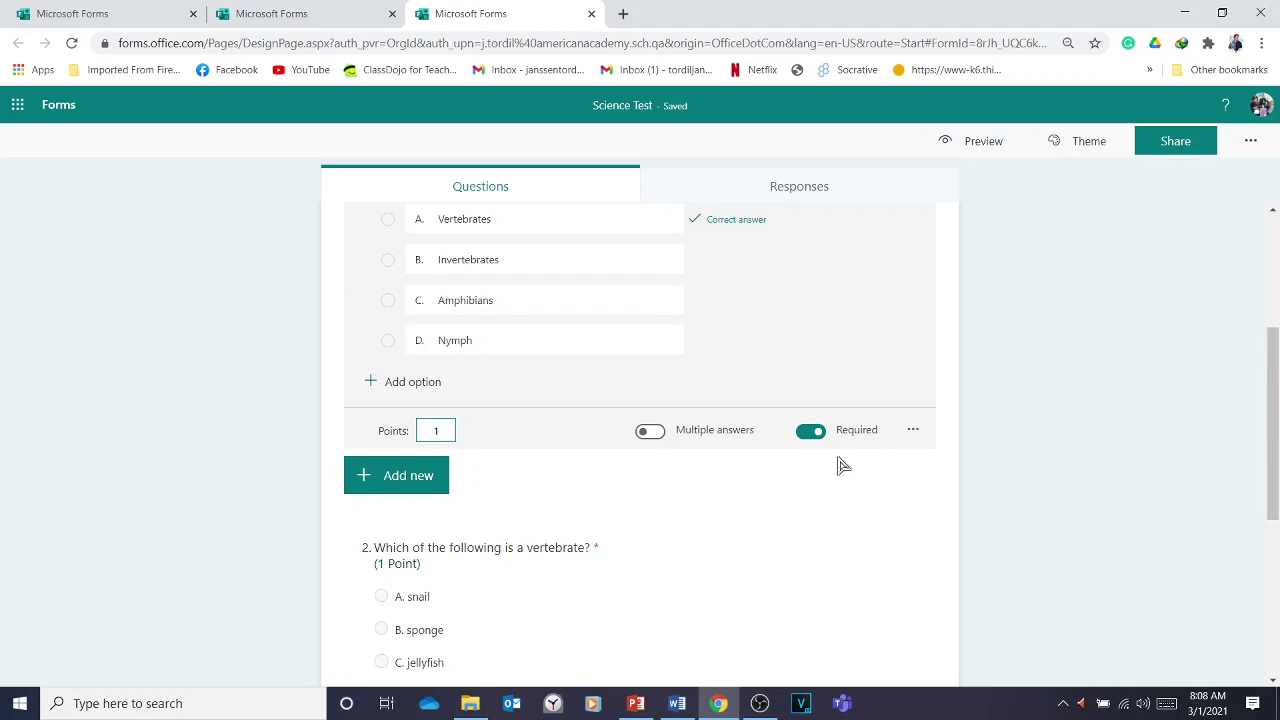
scroll(700, 476, up, 3)
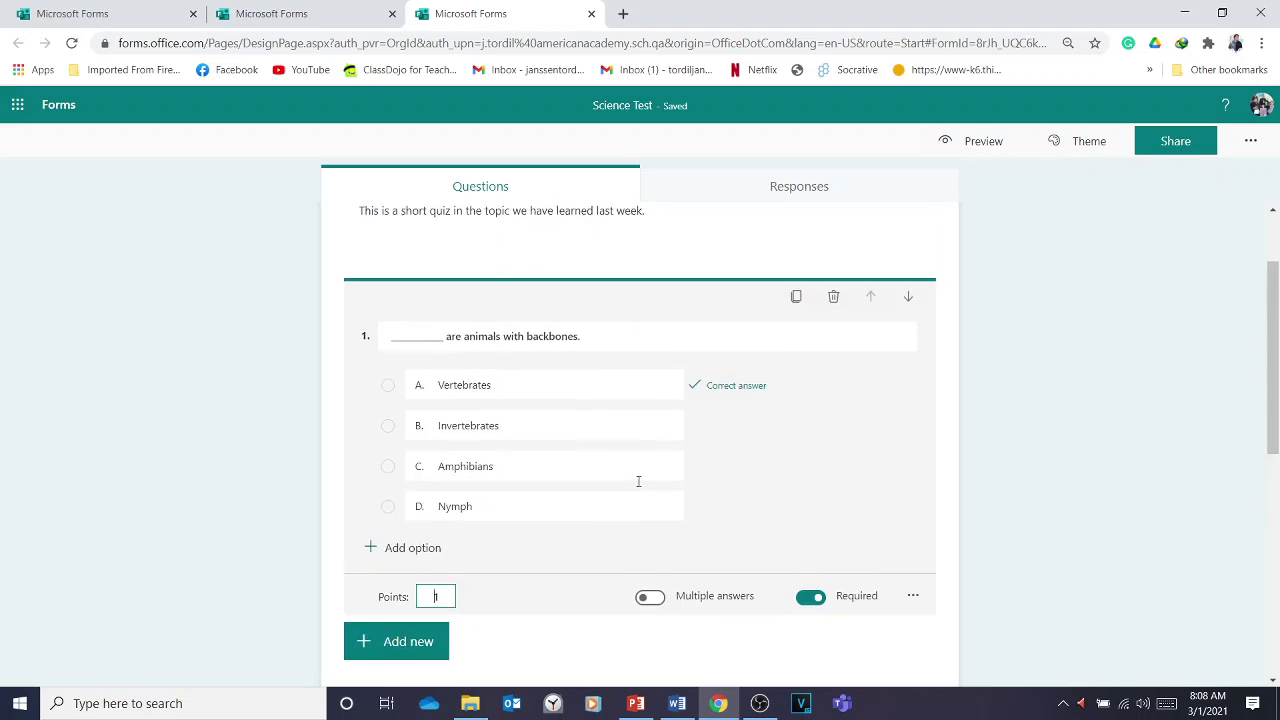
scroll(586, 391, down, 3)
scroll(491, 420, up, 3)
scroll(520, 412, down, 3)
scroll(514, 434, up, 3)
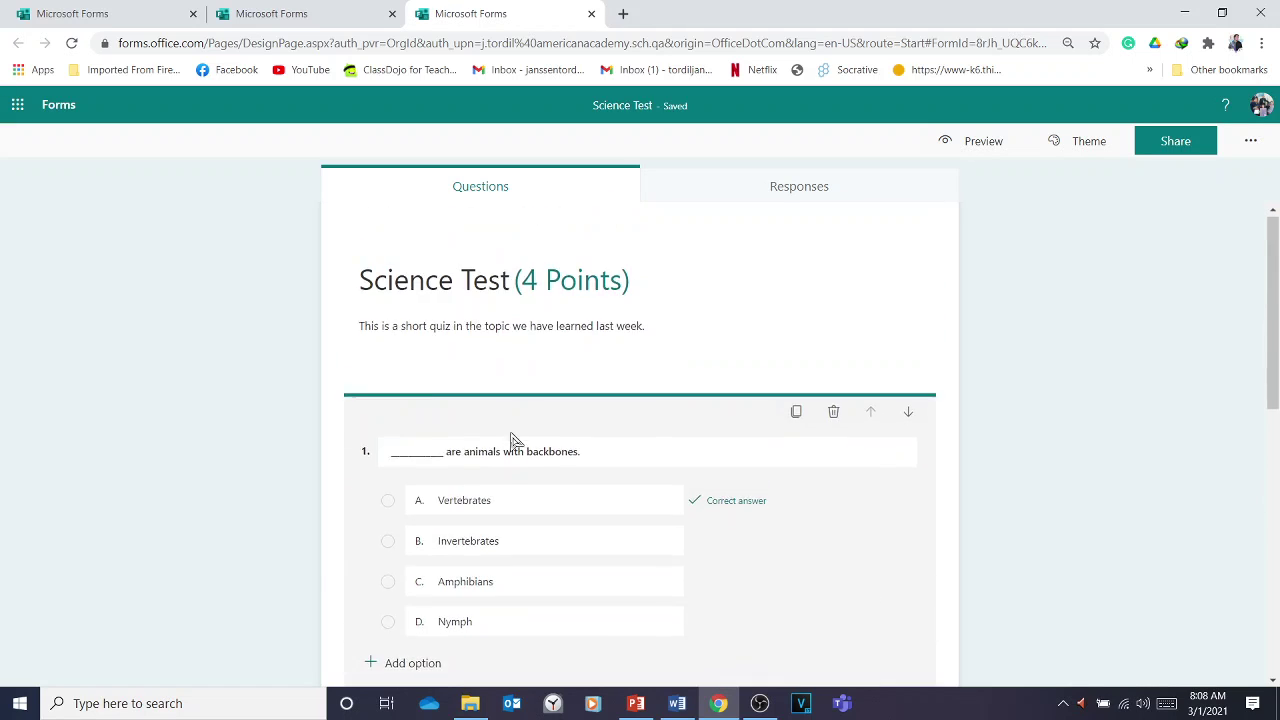
scroll(514, 451, down, 4)
scroll(553, 430, down, 1)
scroll(520, 470, down, 3)
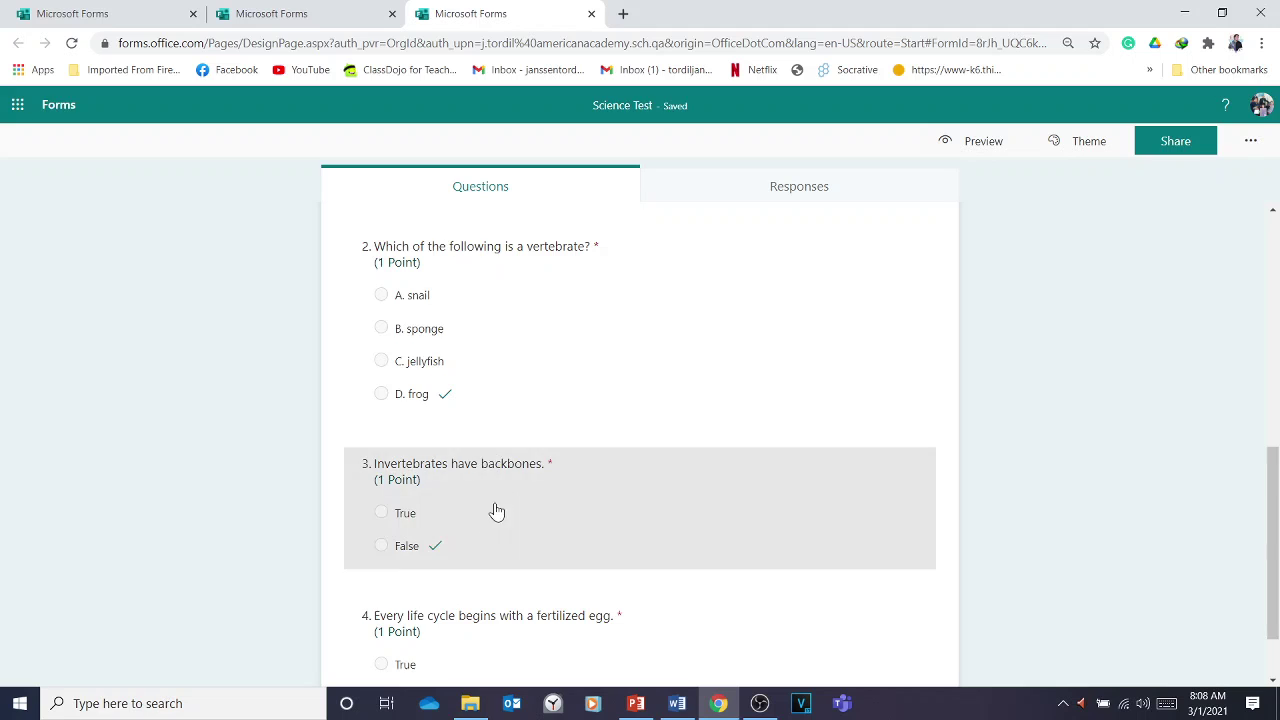
click(537, 591)
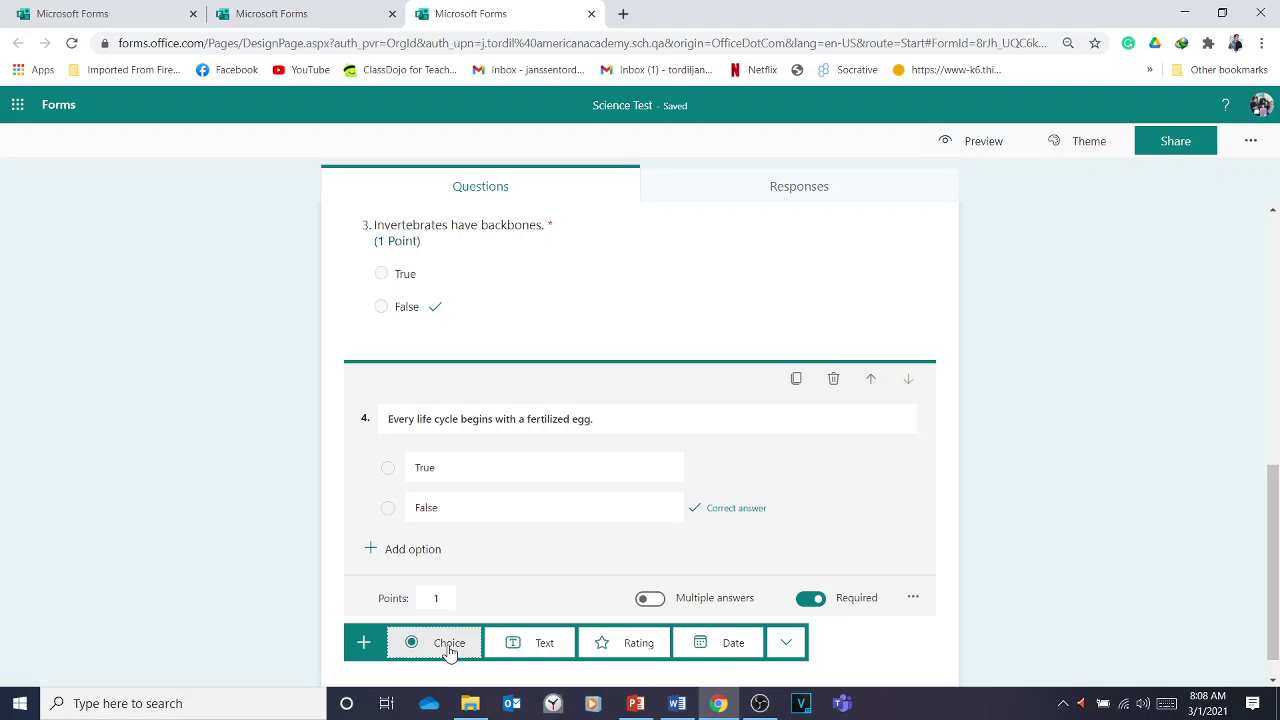
Step: Add a text question 5 titled with the larva sentence from the Word test
click(538, 645)
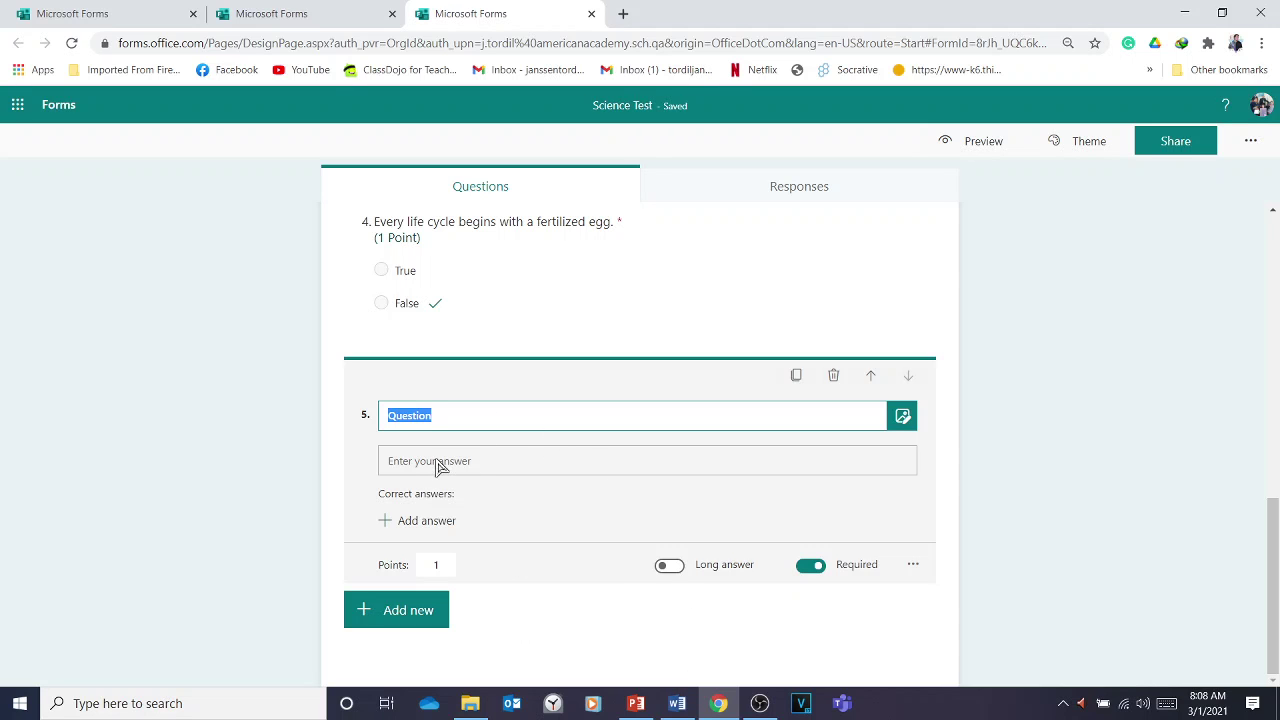
click(677, 703)
scroll(573, 451, down, 15)
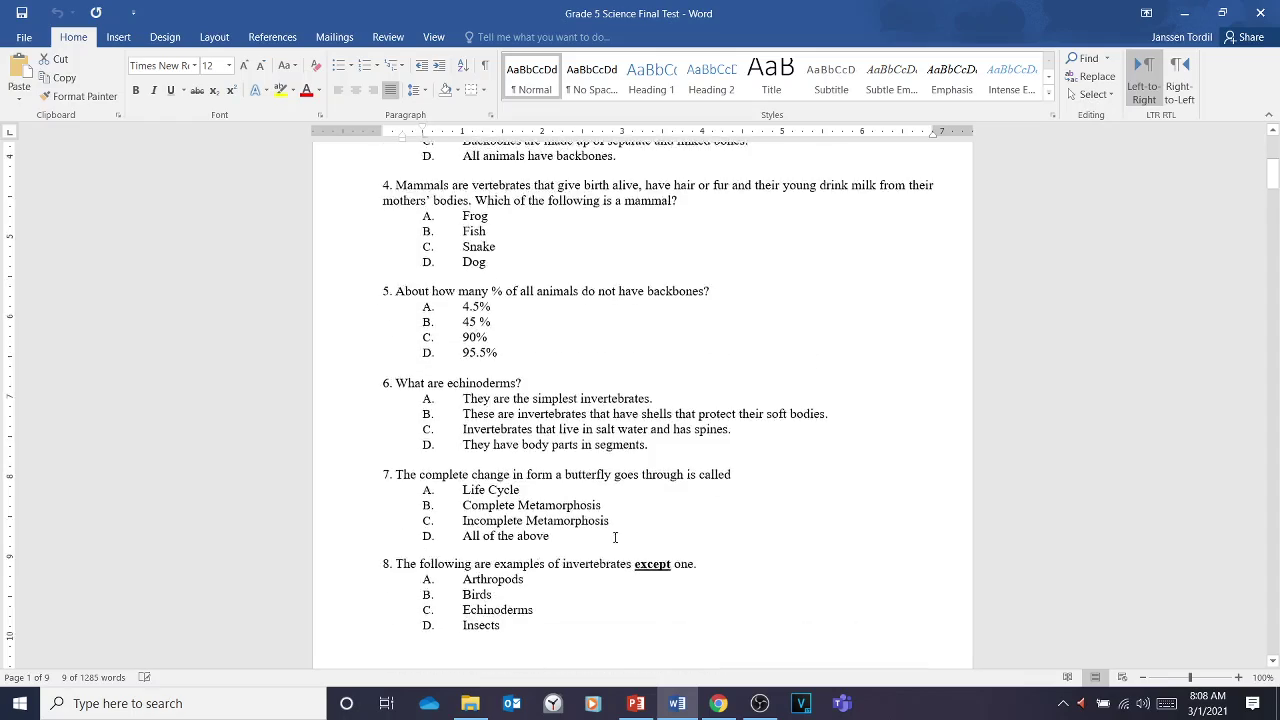
scroll(563, 534, down, 15)
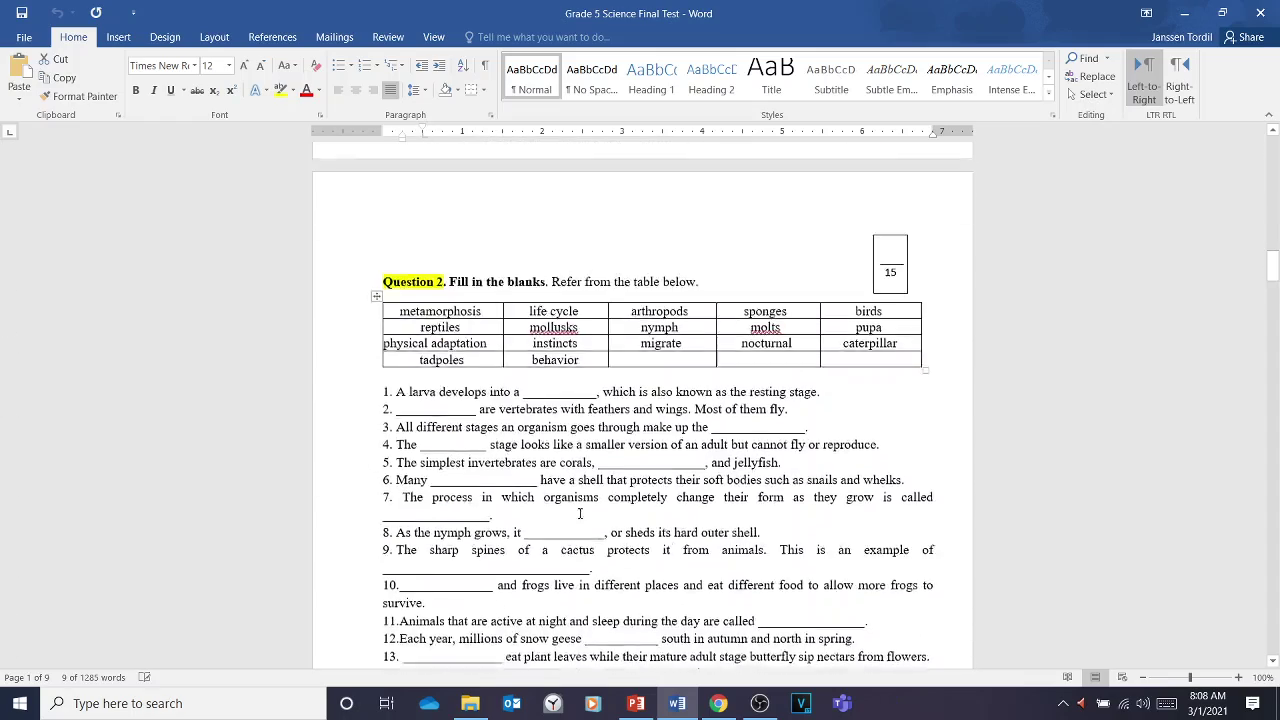
scroll(637, 231, up, 2)
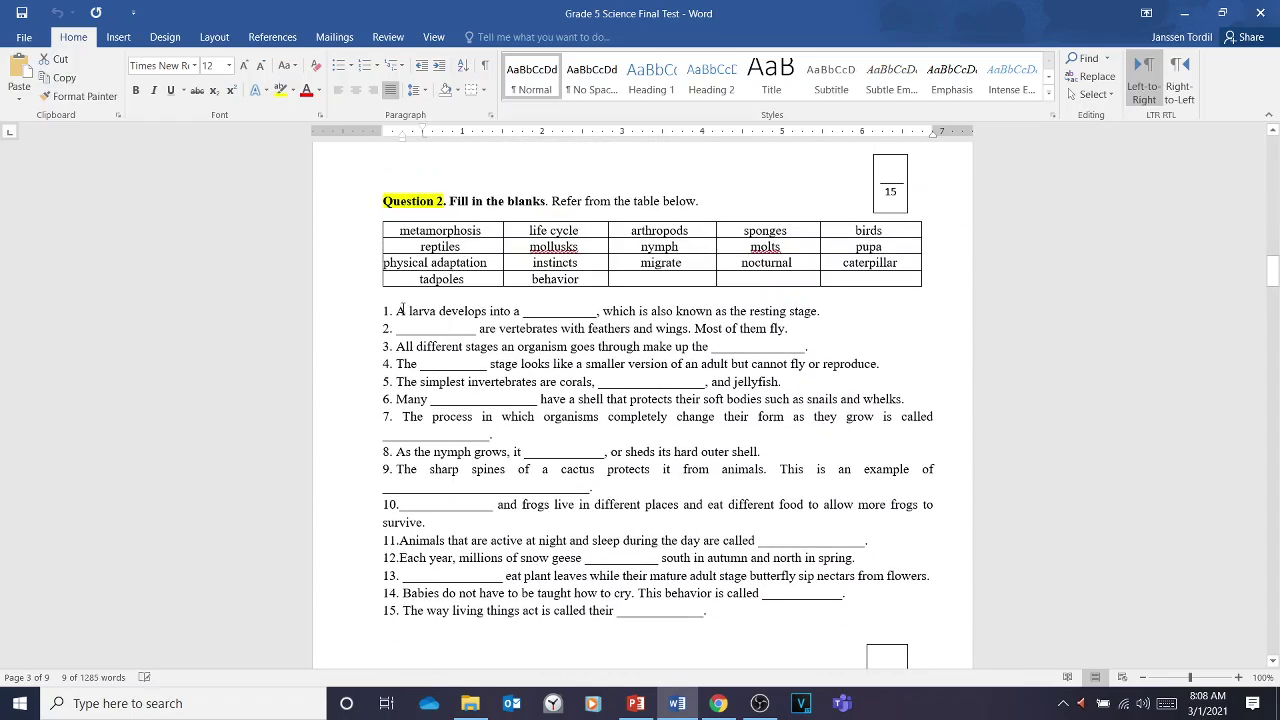
drag(397, 311, 831, 311)
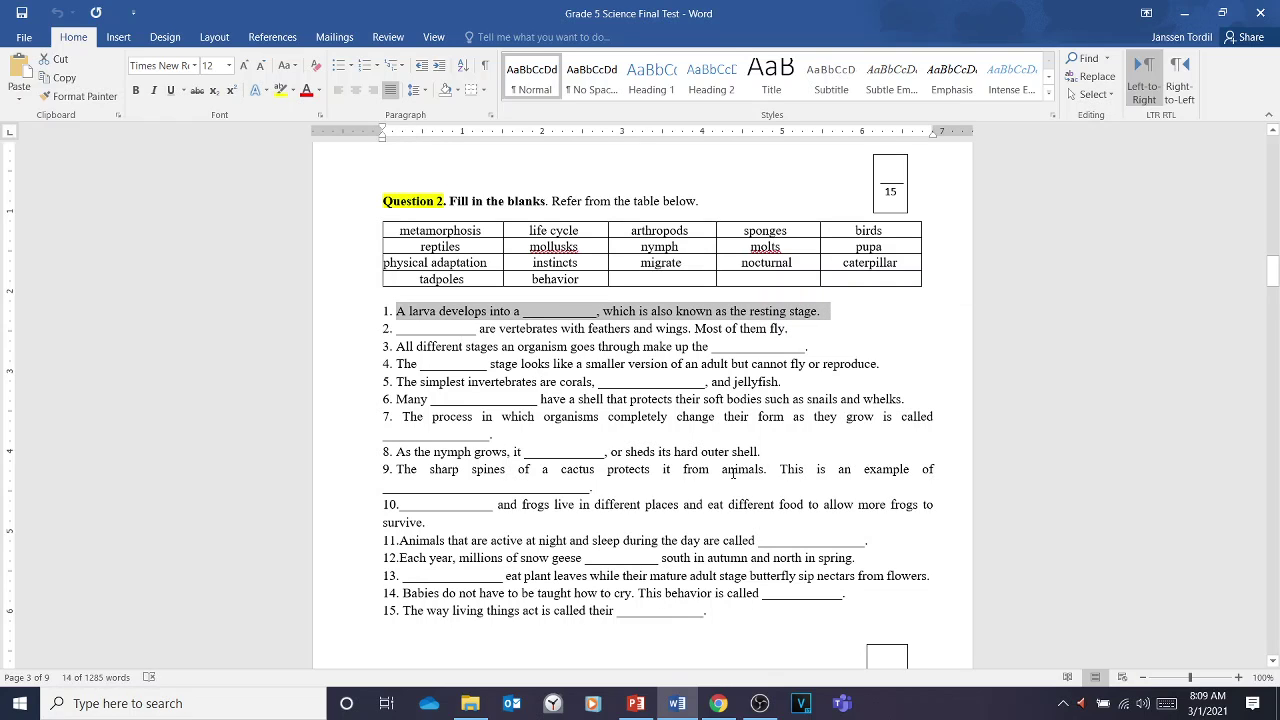
click(718, 703)
text(A larva develops into a _________, which is also known as the resting stage.)
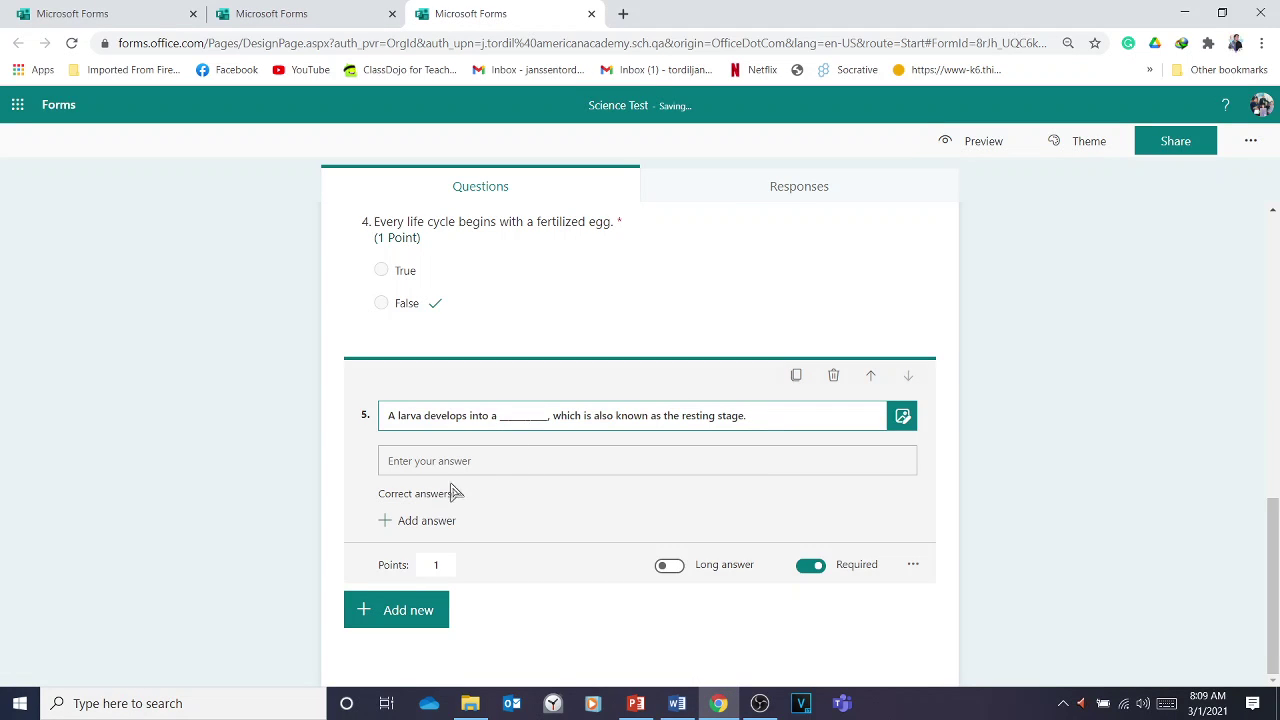
Step: Set pupa as question 5's correct answer
click(432, 522)
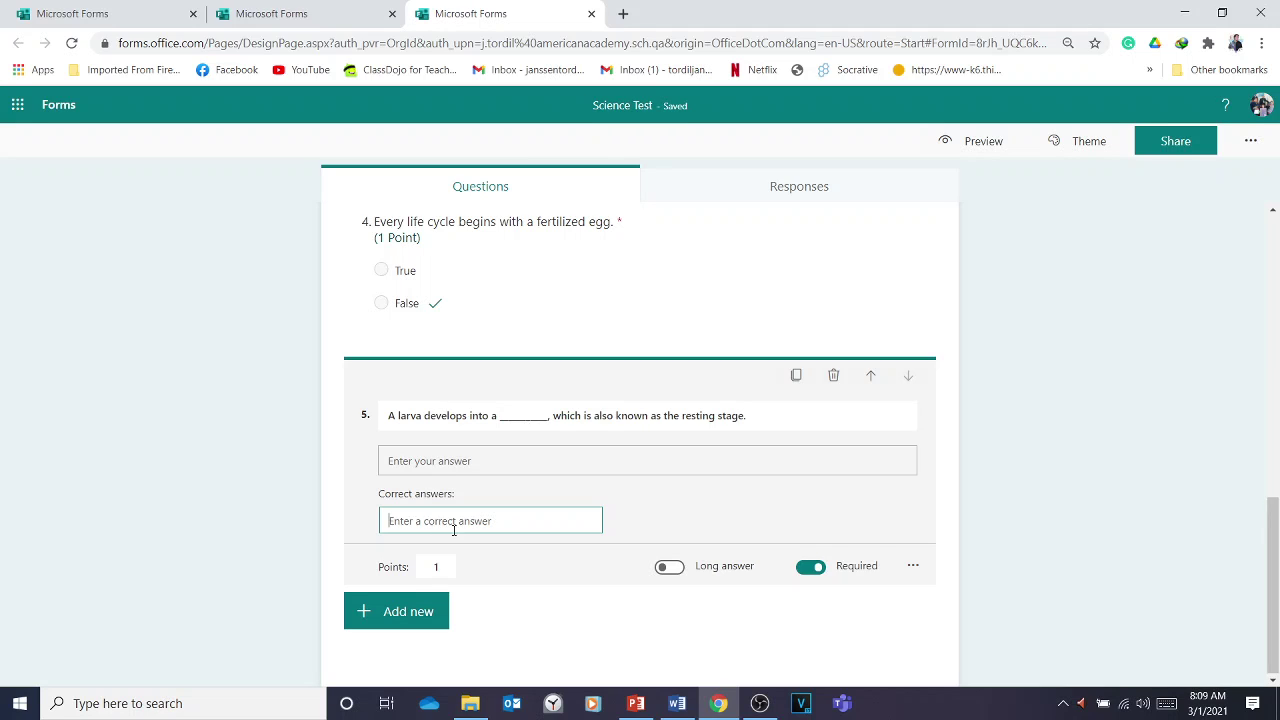
text(pupa)
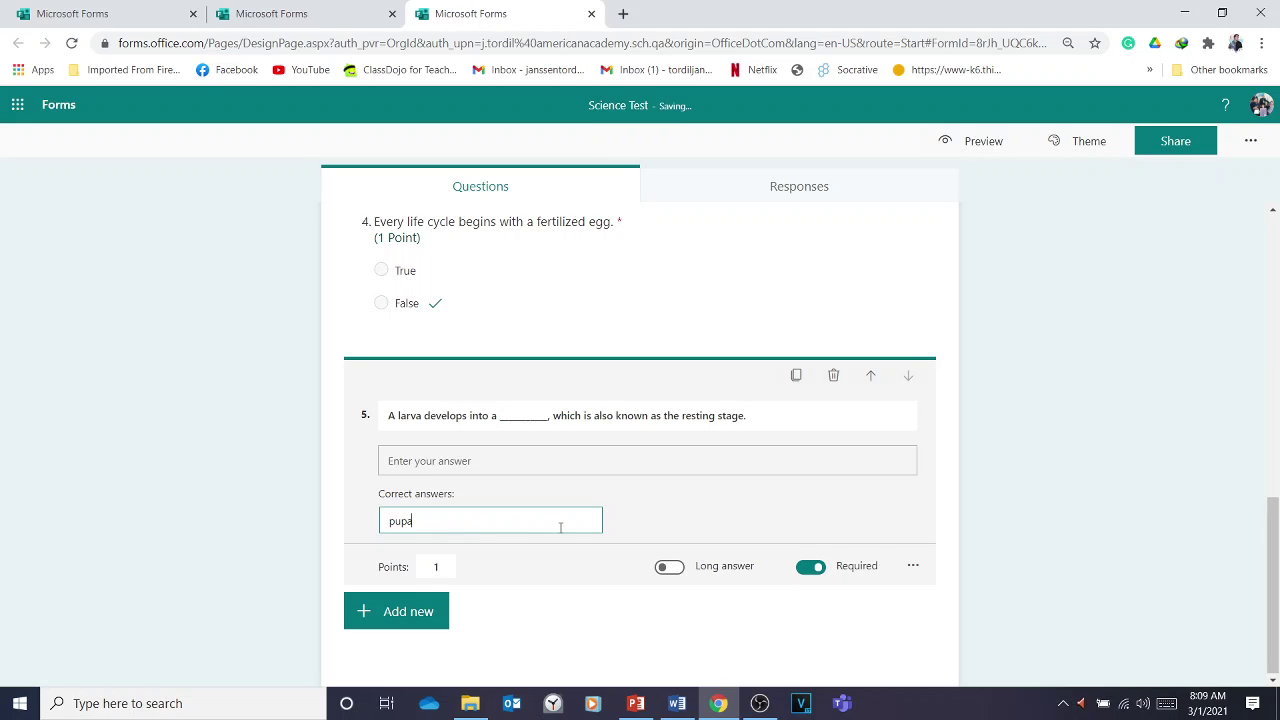
click(645, 514)
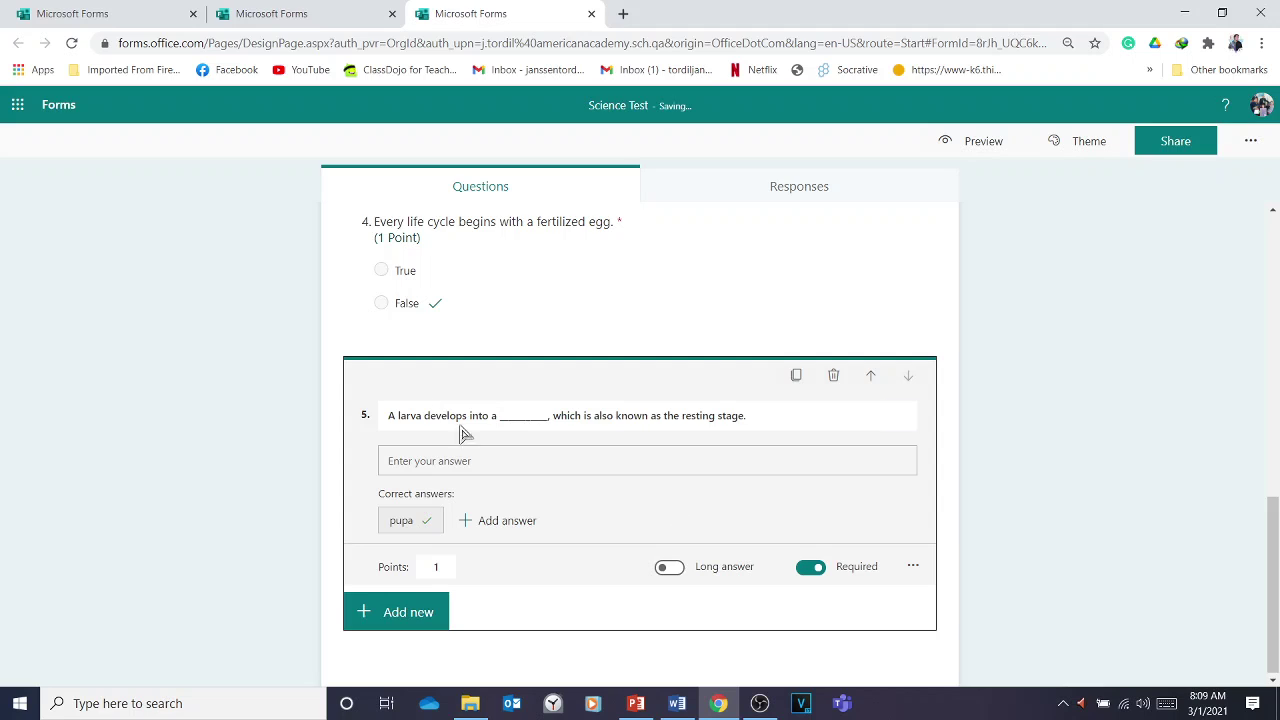
Step: Prefix question 5's title with 'Fill in the blank. Choose from the option below:'
click(385, 411)
triple_click(389, 413)
click(389, 414)
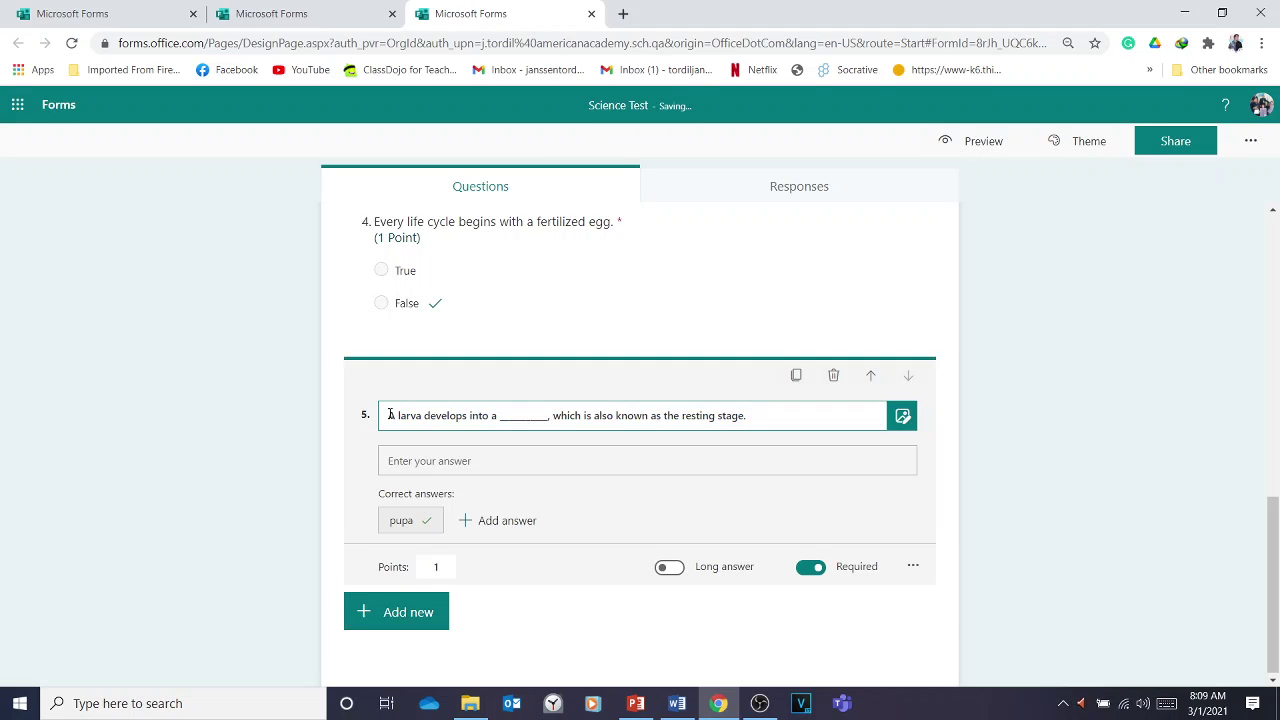
text(Fill in t)
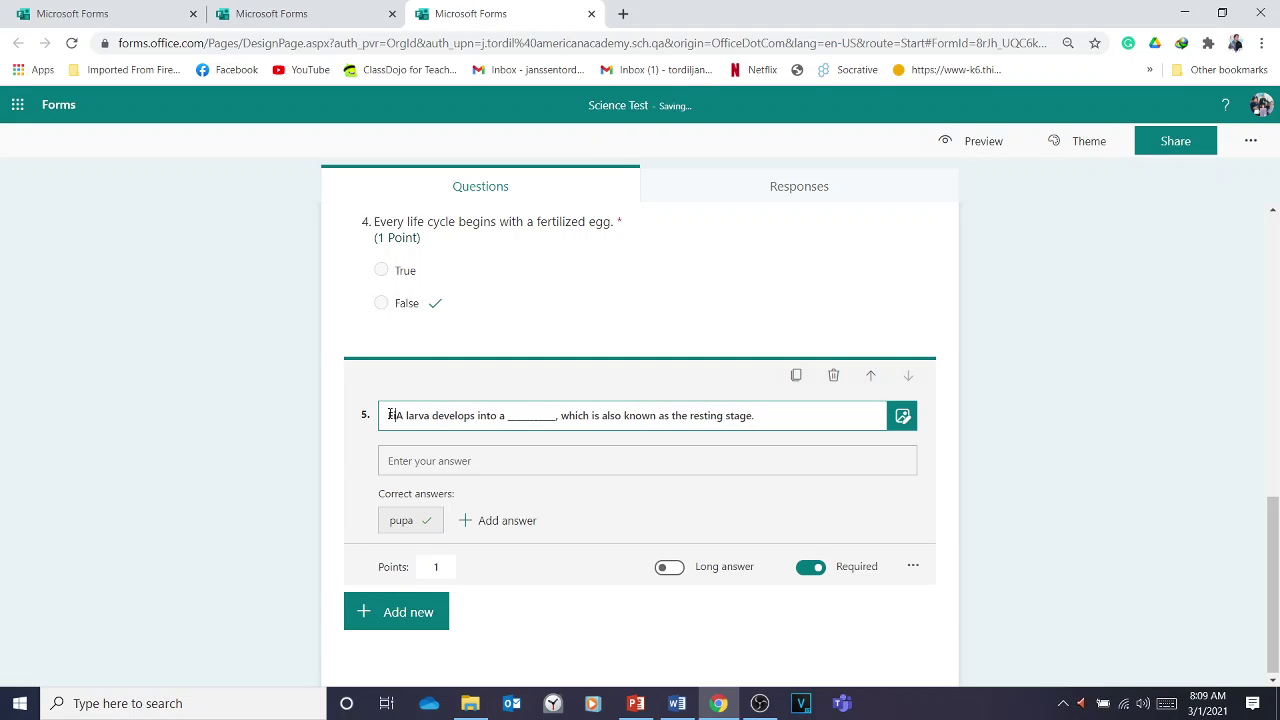
text(he blank)
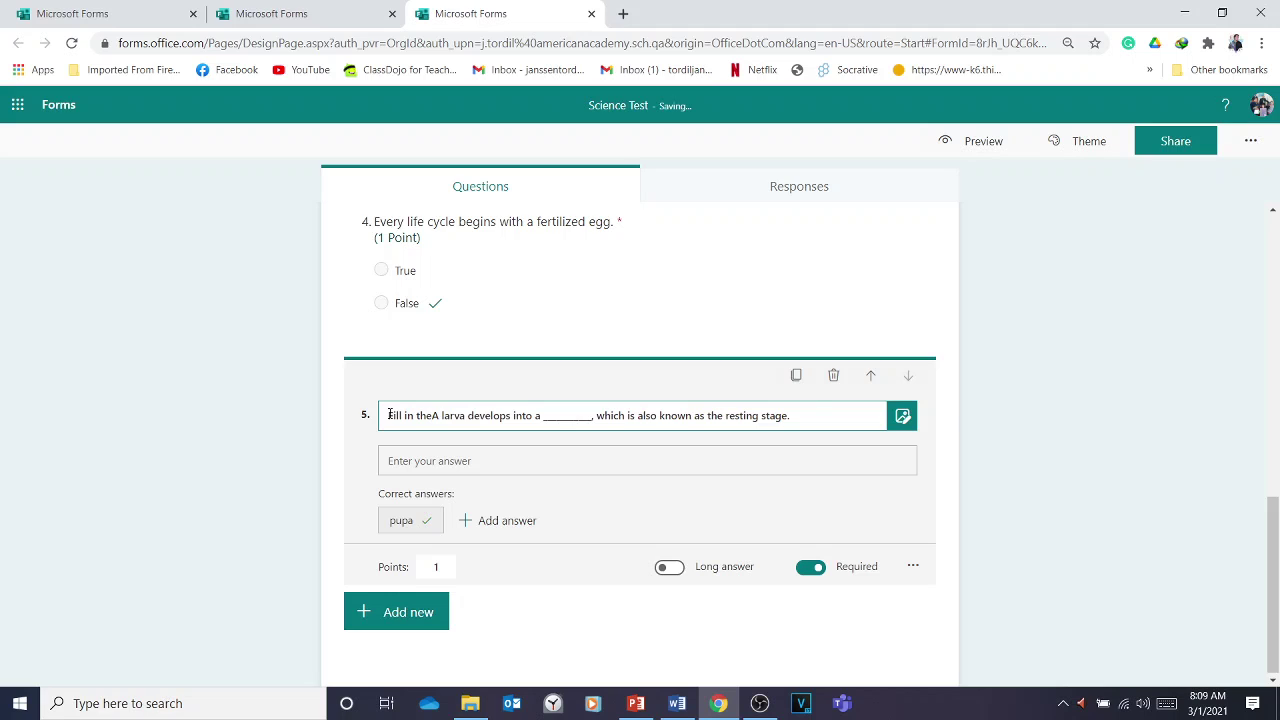
text(. )
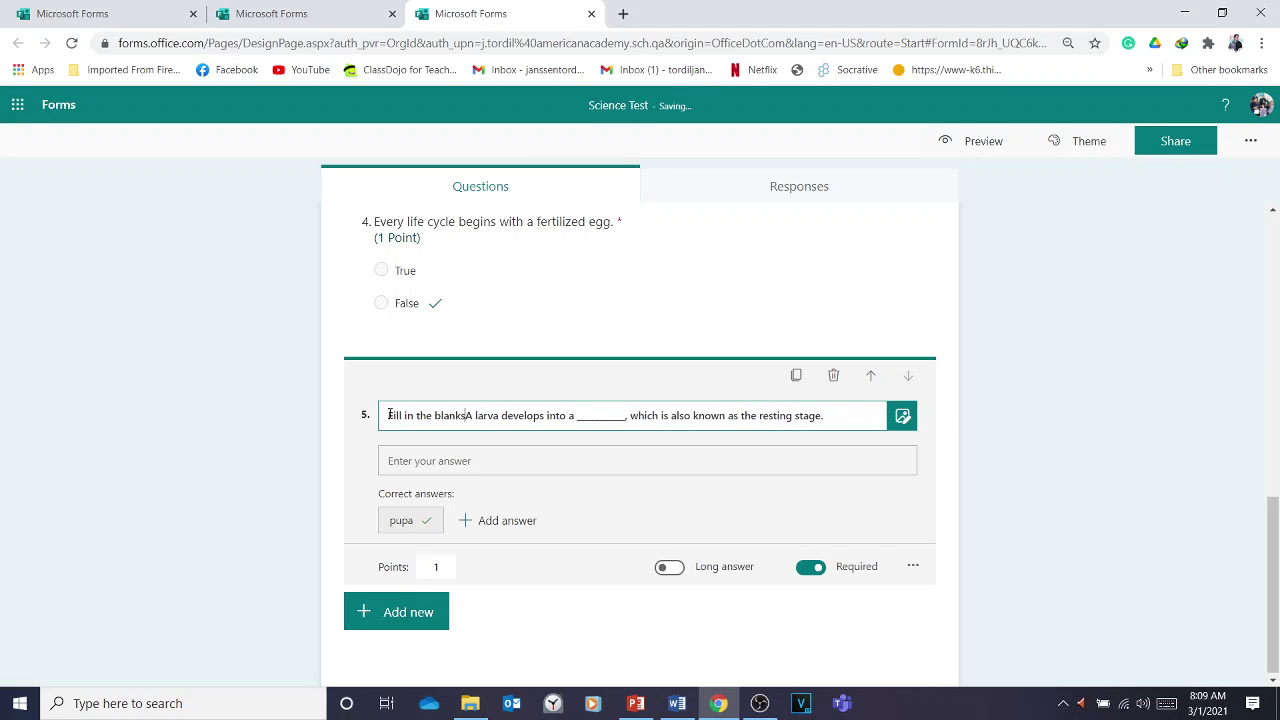
text(Choose from)
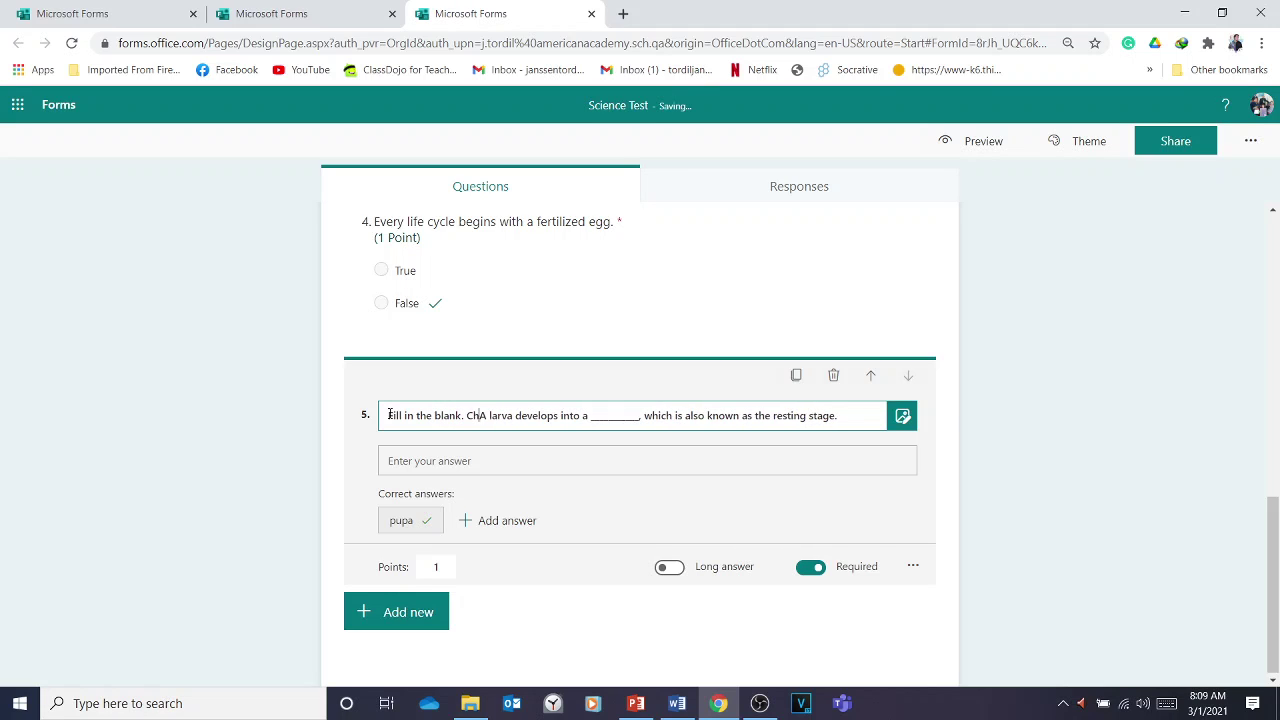
text( the option be)
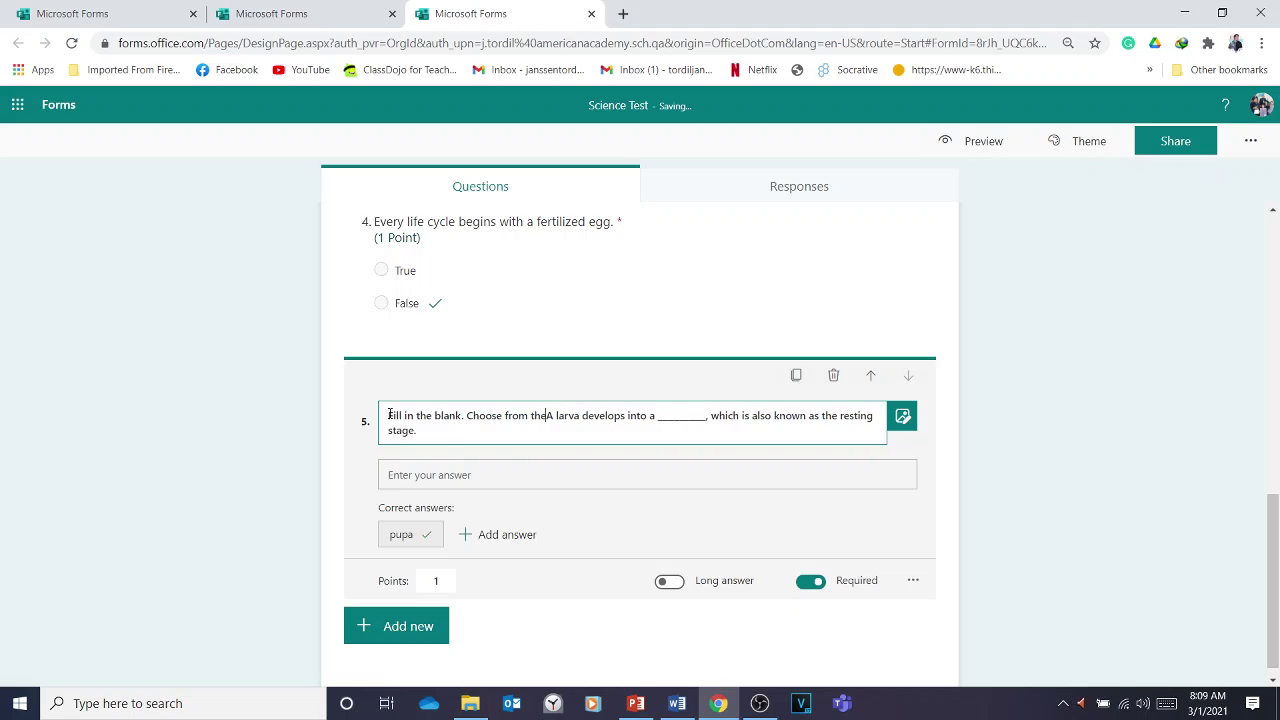
text(low)
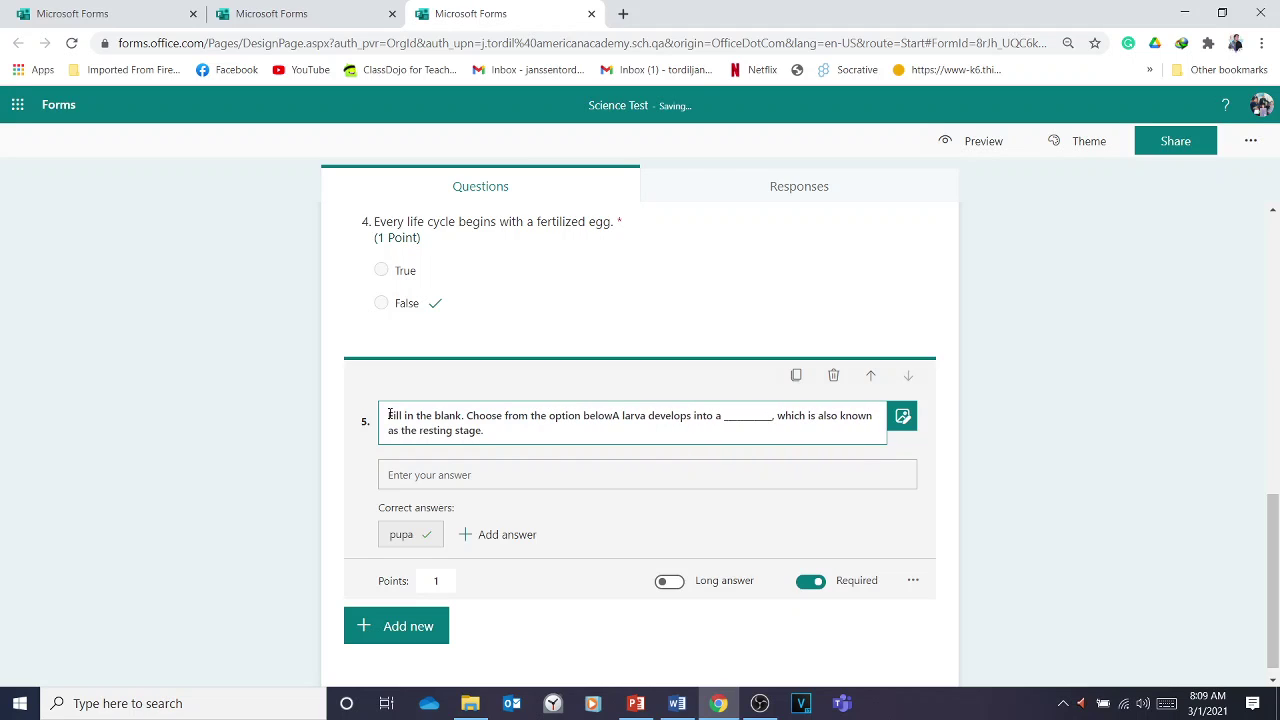
text(:)
Step: Add the word bank 'pupa butterfly adult larva' on its own line above the larva sentence
key(Return)
text(pupa)
text(     butter)
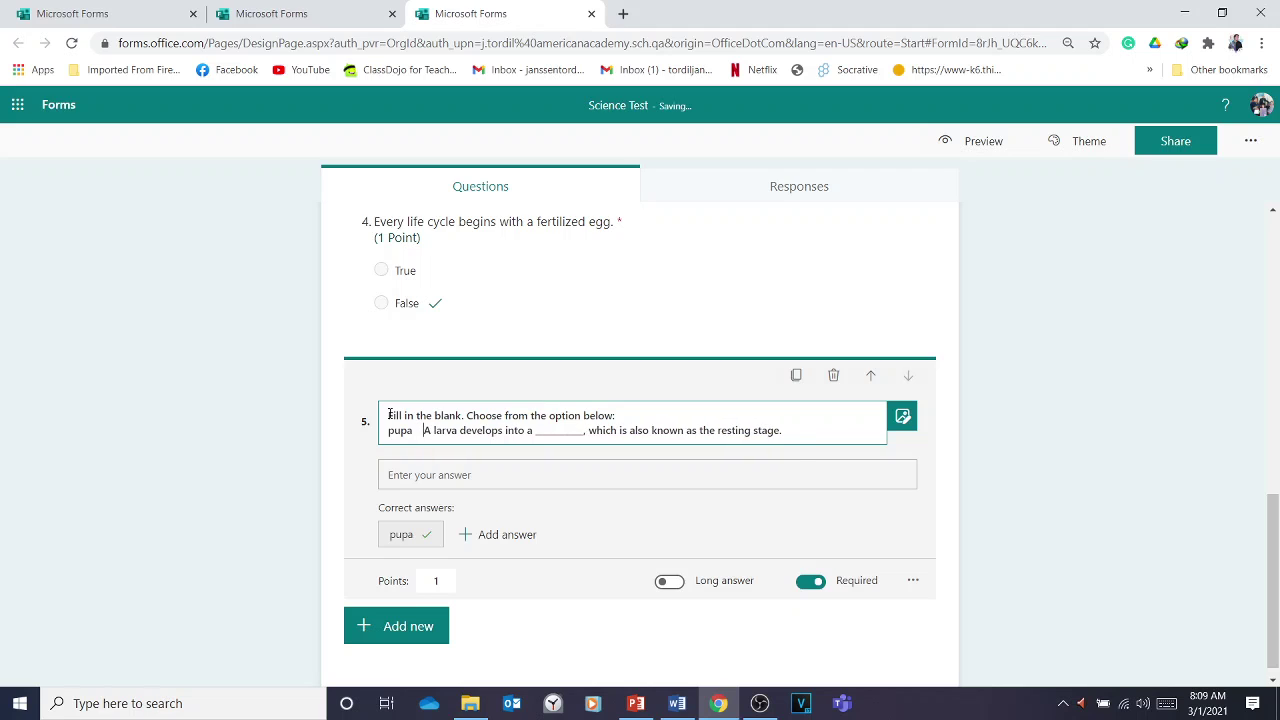
text(fly     adu)
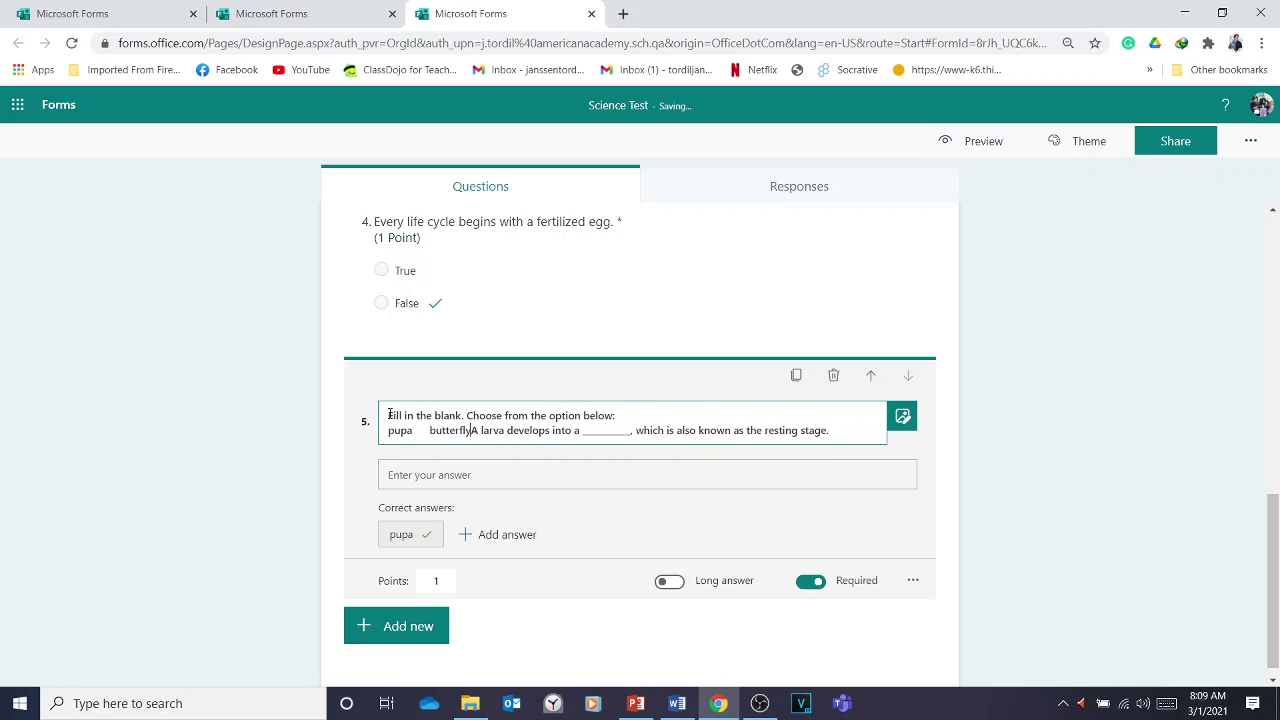
text(lt     )
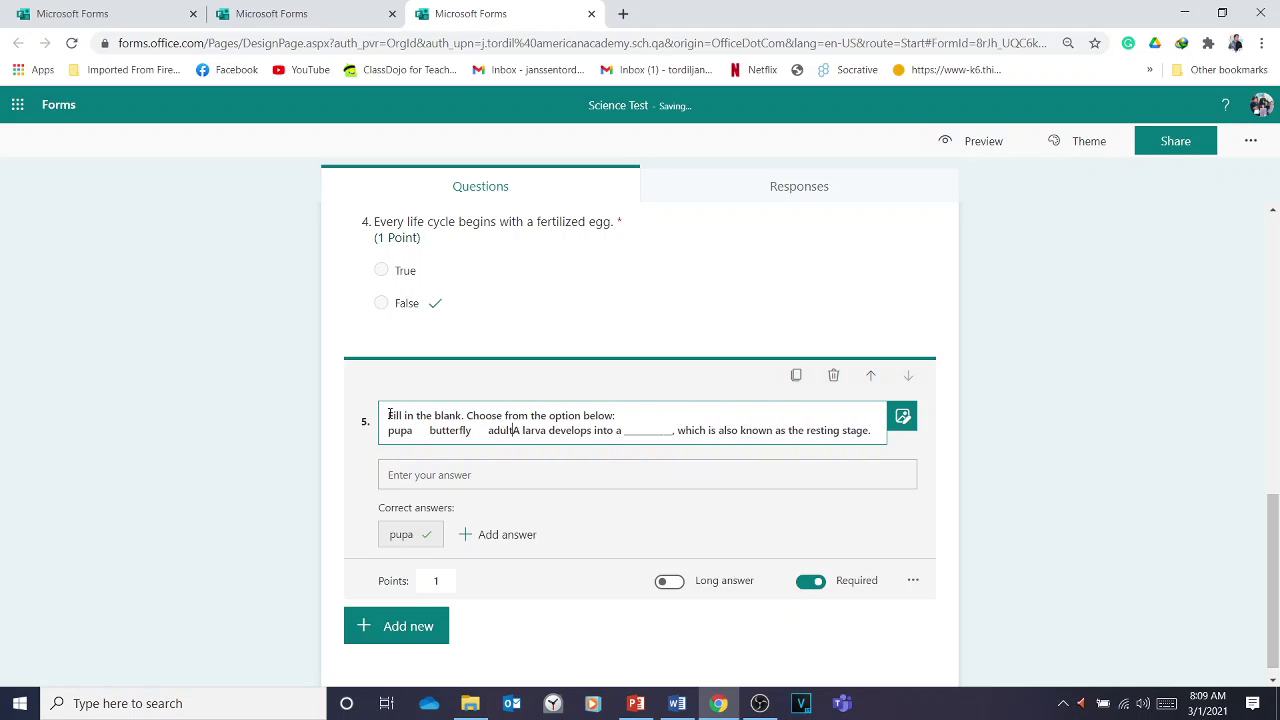
text(larva)
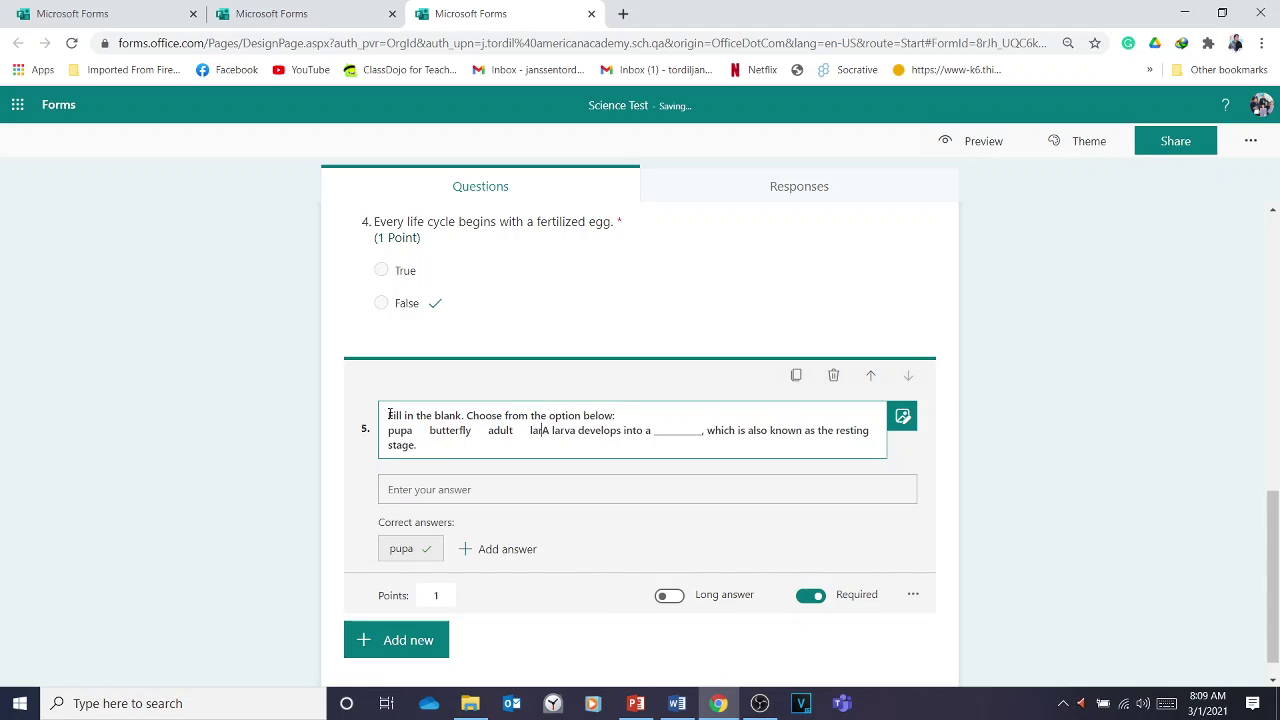
key(Return)
key(Return)
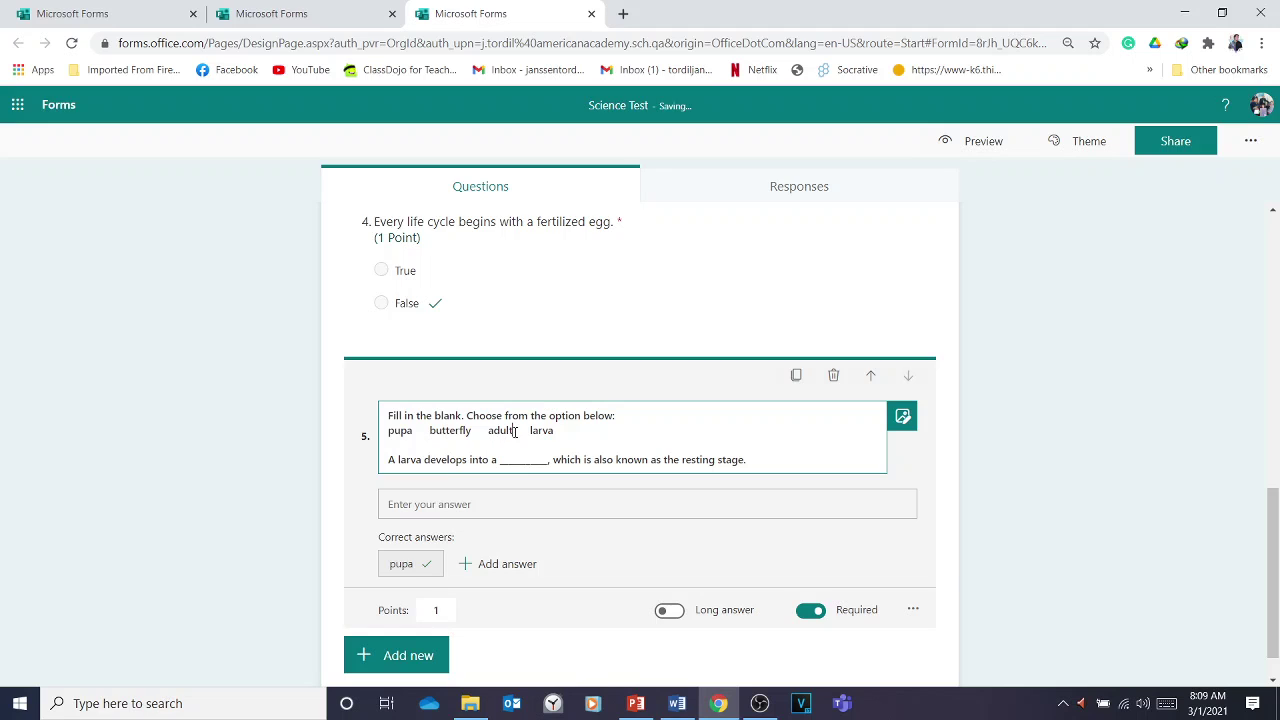
click(437, 513)
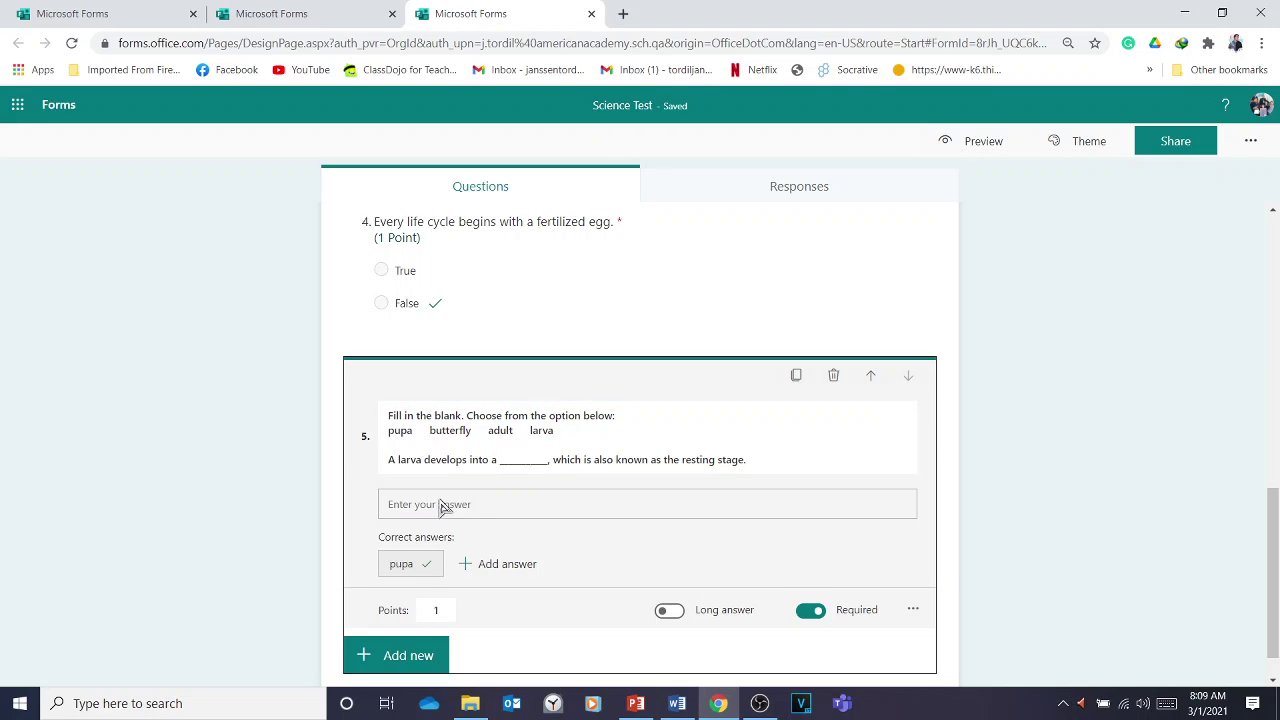
Step: Keep question 5 worth 1 point
scroll(471, 530, down, 1)
double_click(443, 565)
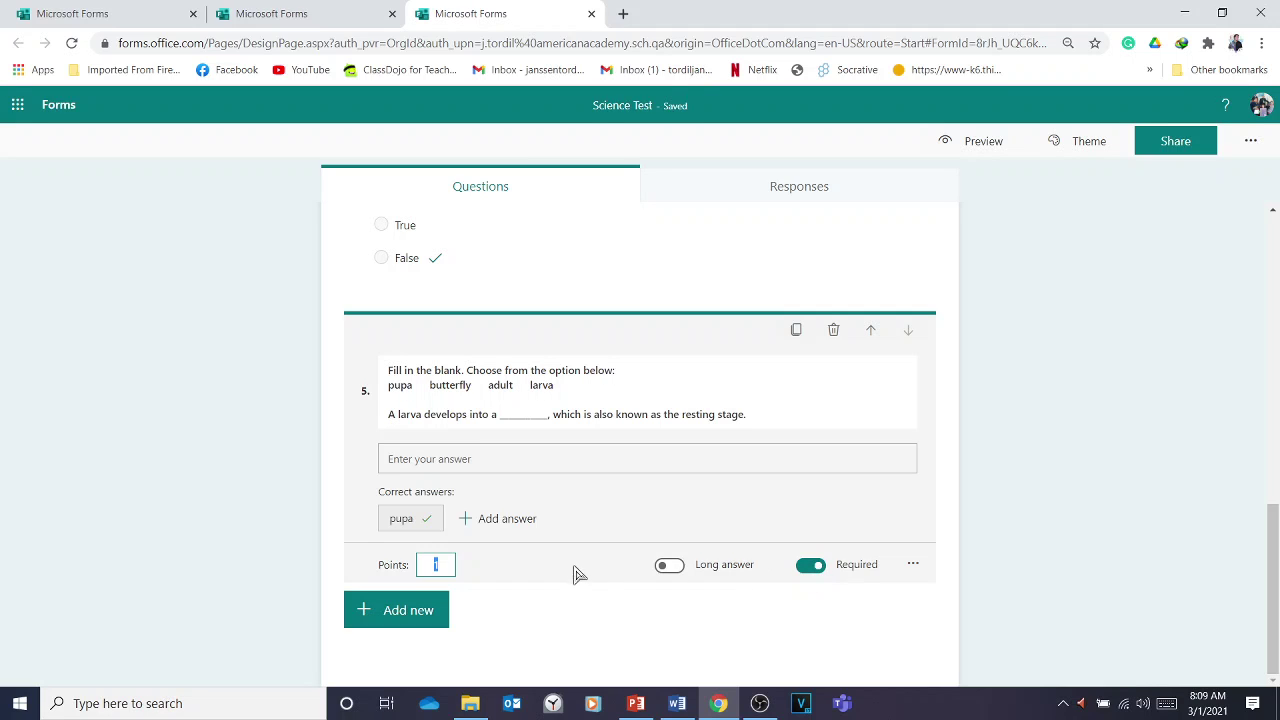
click(538, 614)
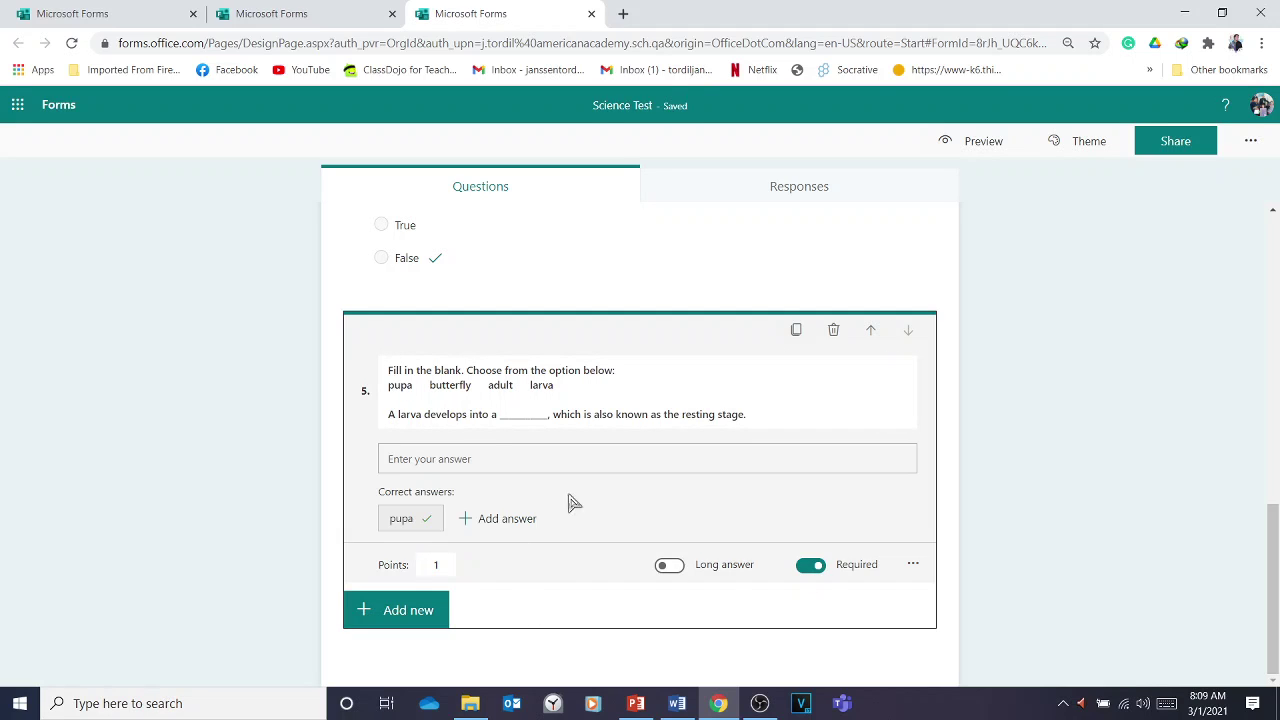
Step: Duplicate question 5 and retitle the copy '5 x 5='
click(797, 335)
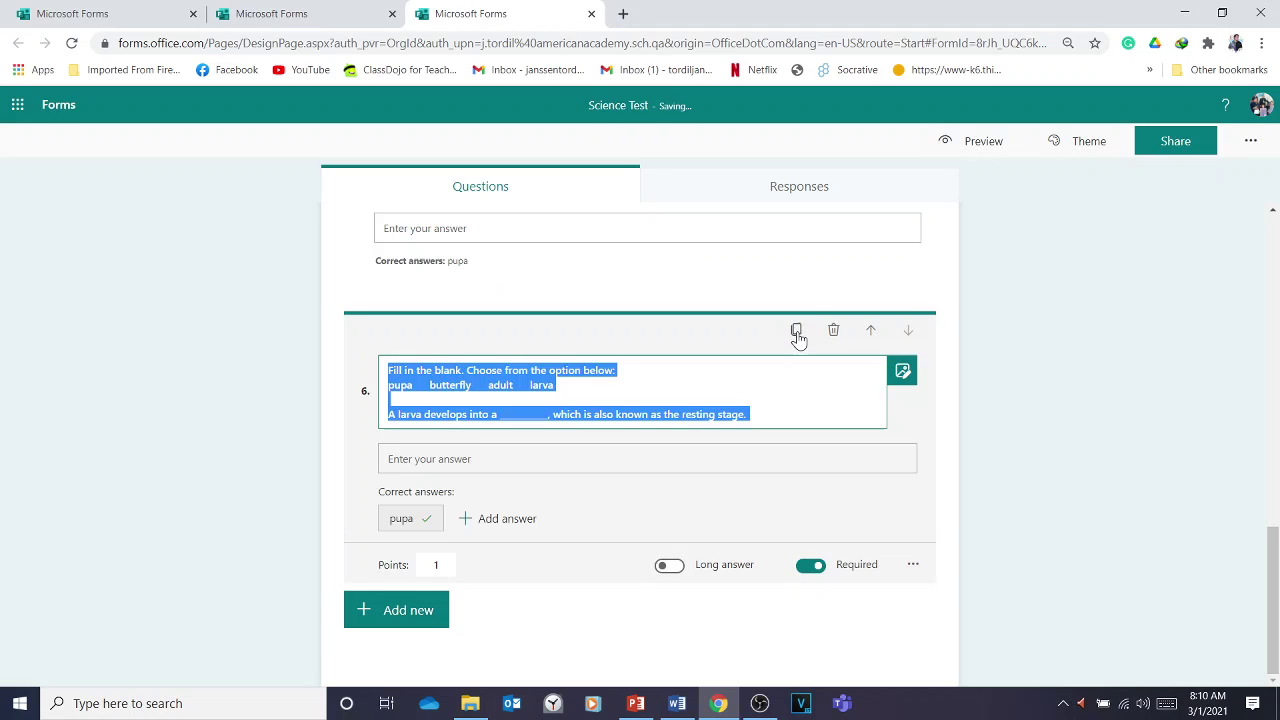
click(548, 410)
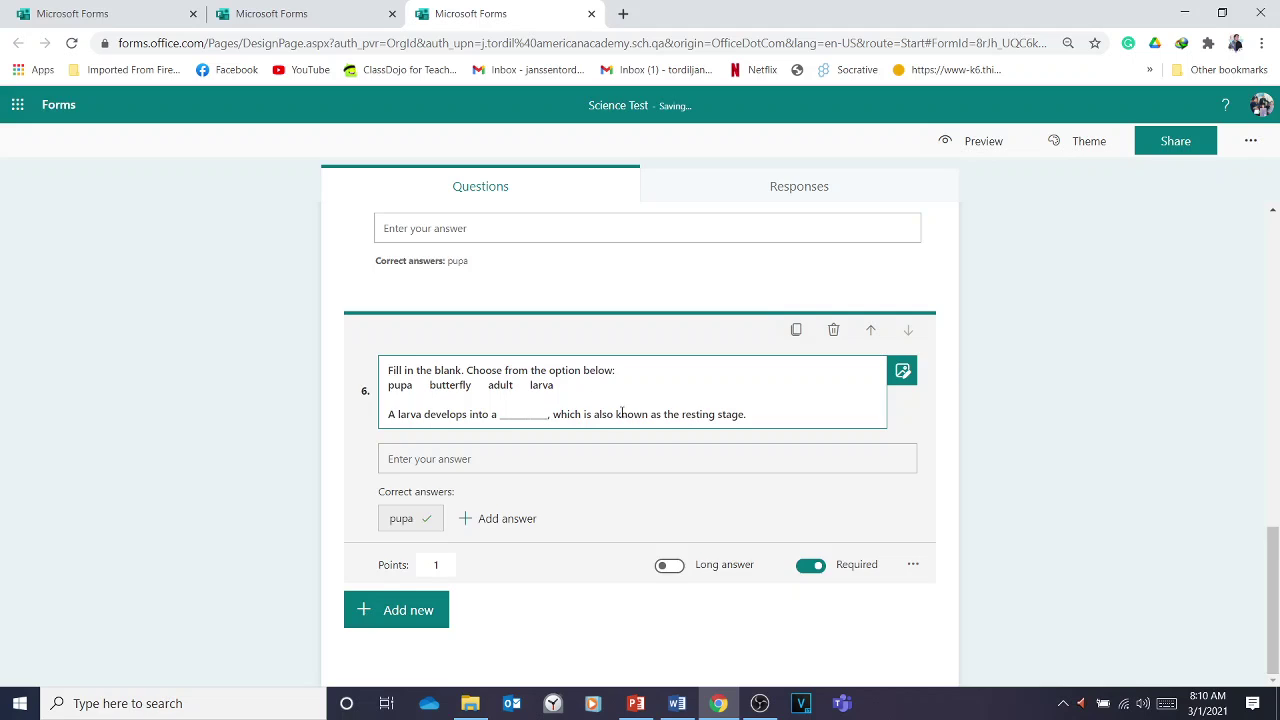
scroll(680, 460, up, 1)
drag(732, 497, 387, 452)
key(BackSpace)
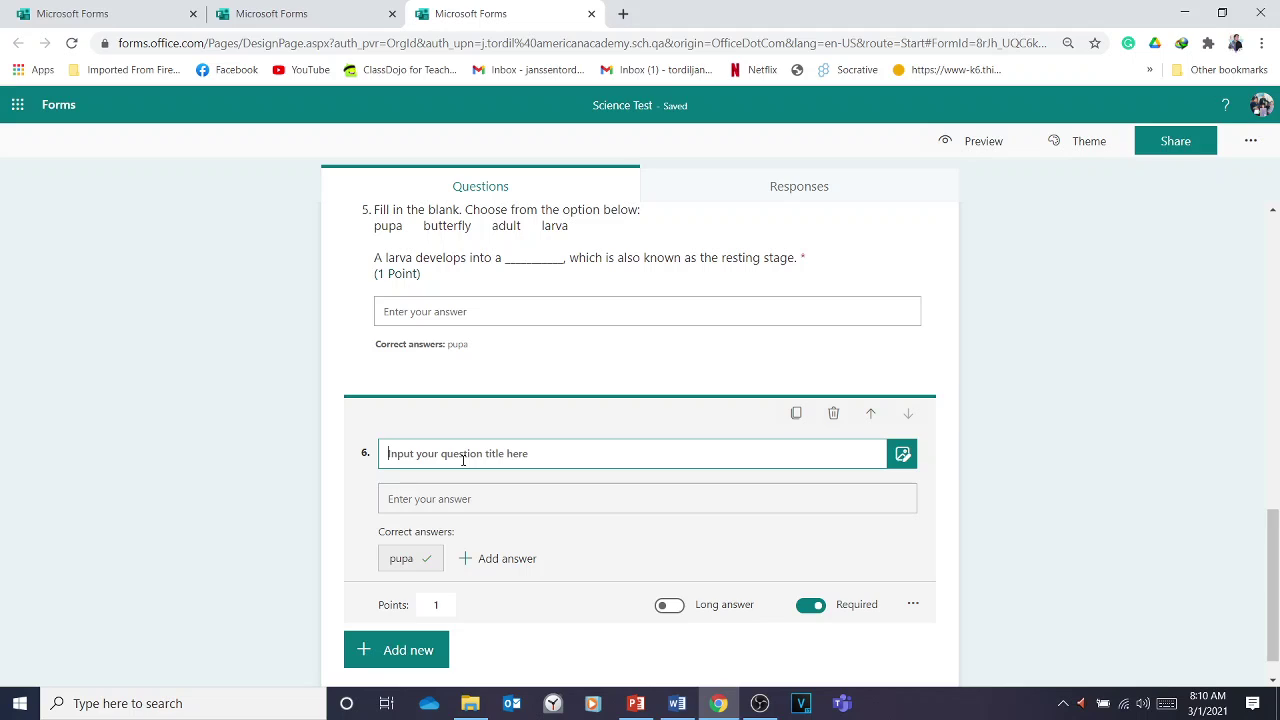
text(5 x)
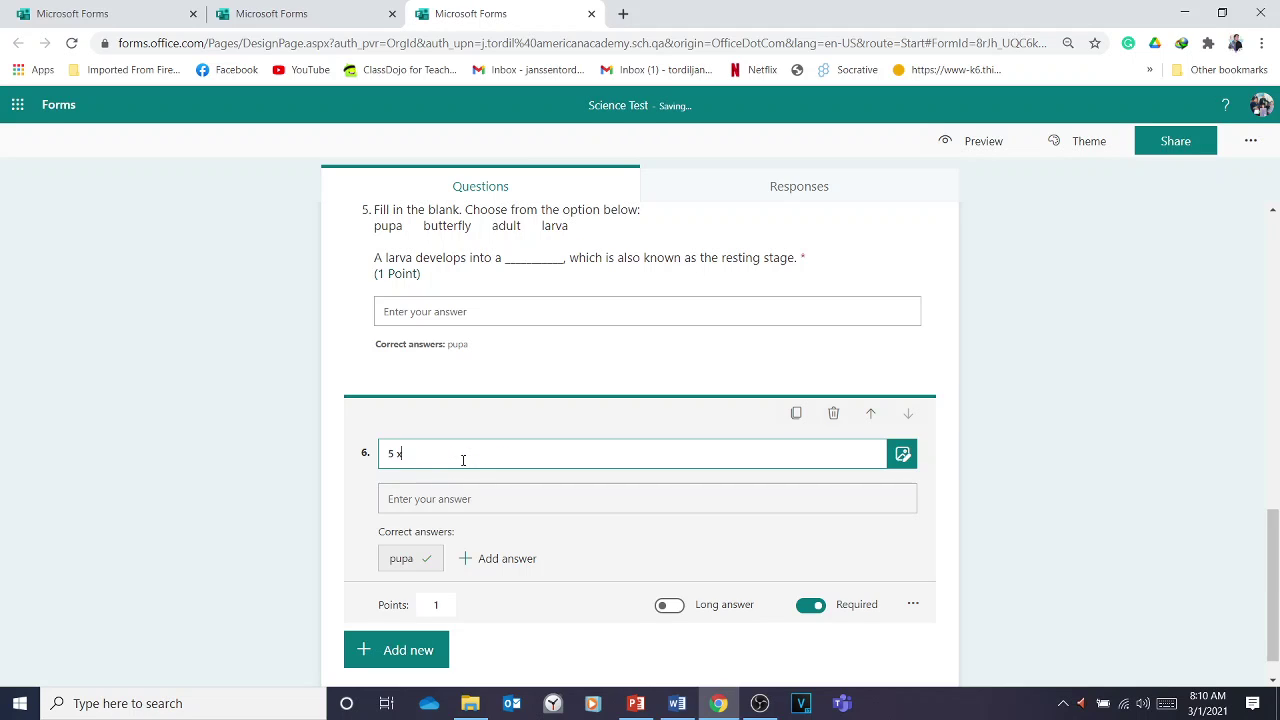
text( 5=)
Step: Replace pupa with 25 as question 6's correct answer
click(428, 559)
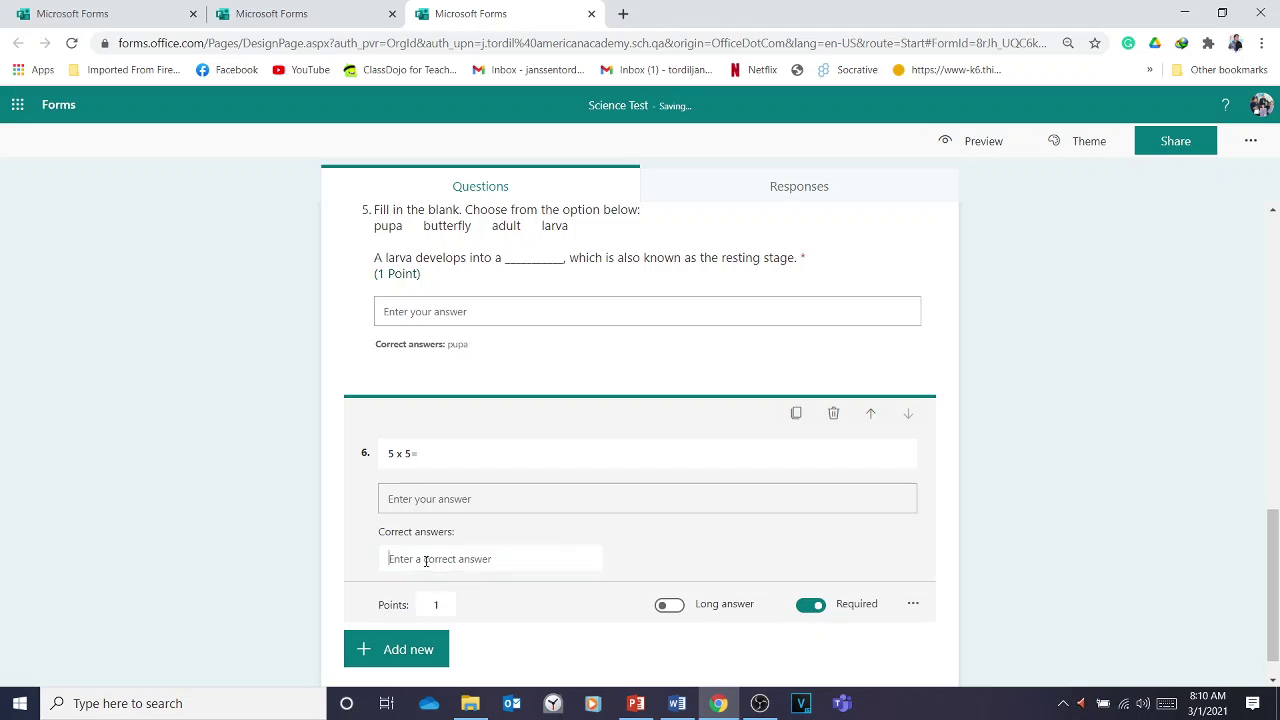
text(25)
click(357, 524)
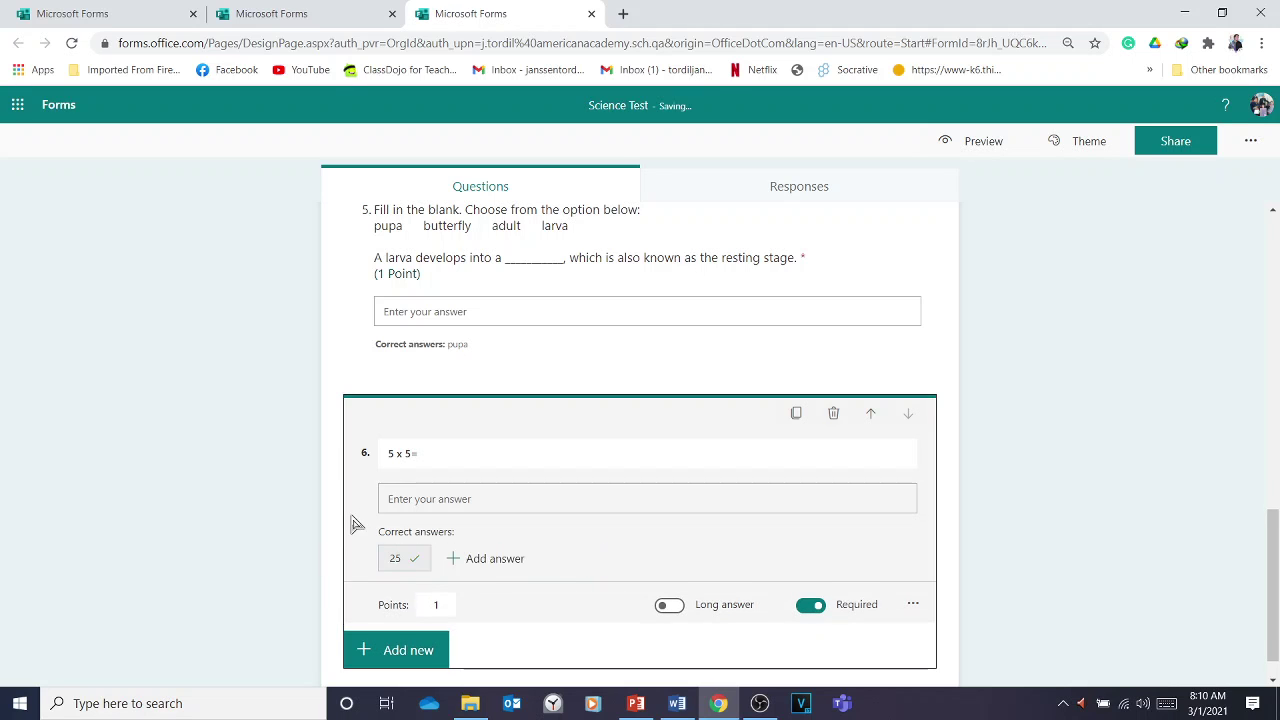
scroll(500, 500, up, 3)
scroll(443, 460, down, 2)
scroll(626, 523, up, 2)
scroll(578, 523, down, 3)
scroll(526, 509, up, 1)
scroll(529, 443, down, 2)
scroll(560, 560, up, 3)
scroll(540, 537, down, 3)
scroll(533, 538, up, 3)
scroll(506, 541, down, 3)
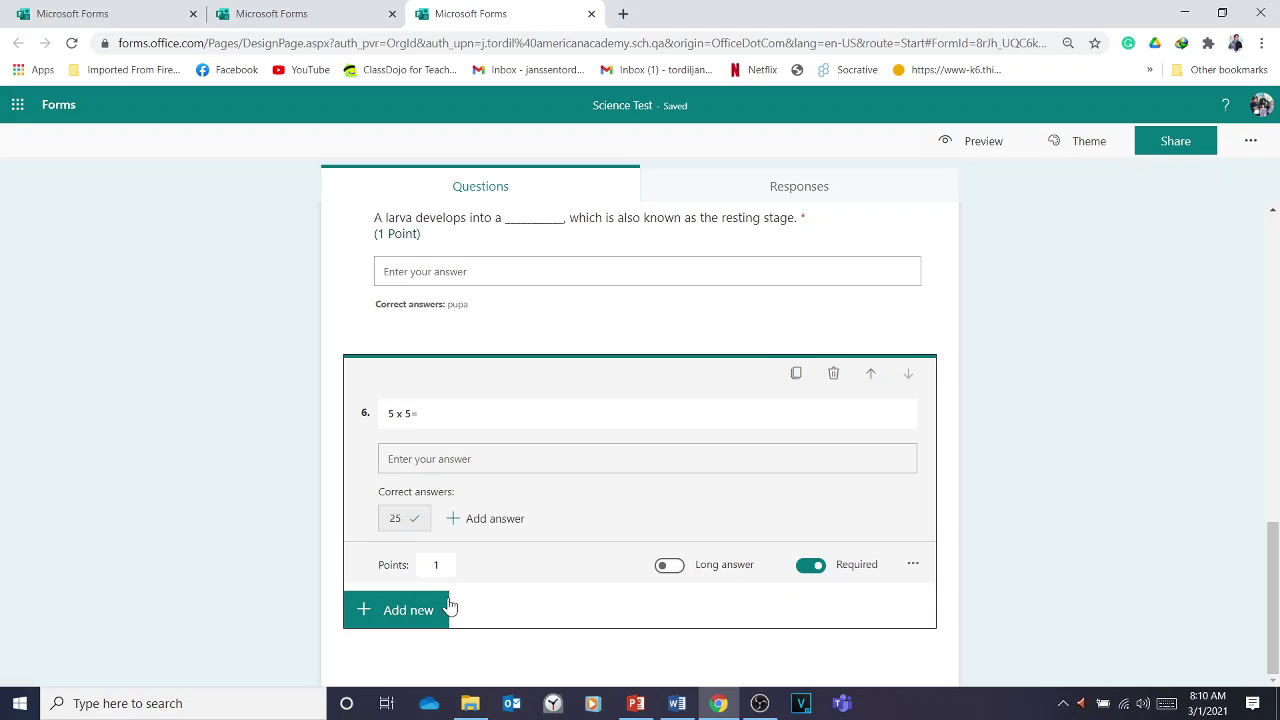
Step: Add long-answer text question 7 titled 'Why is a bone not considered a mineral?'
click(409, 612)
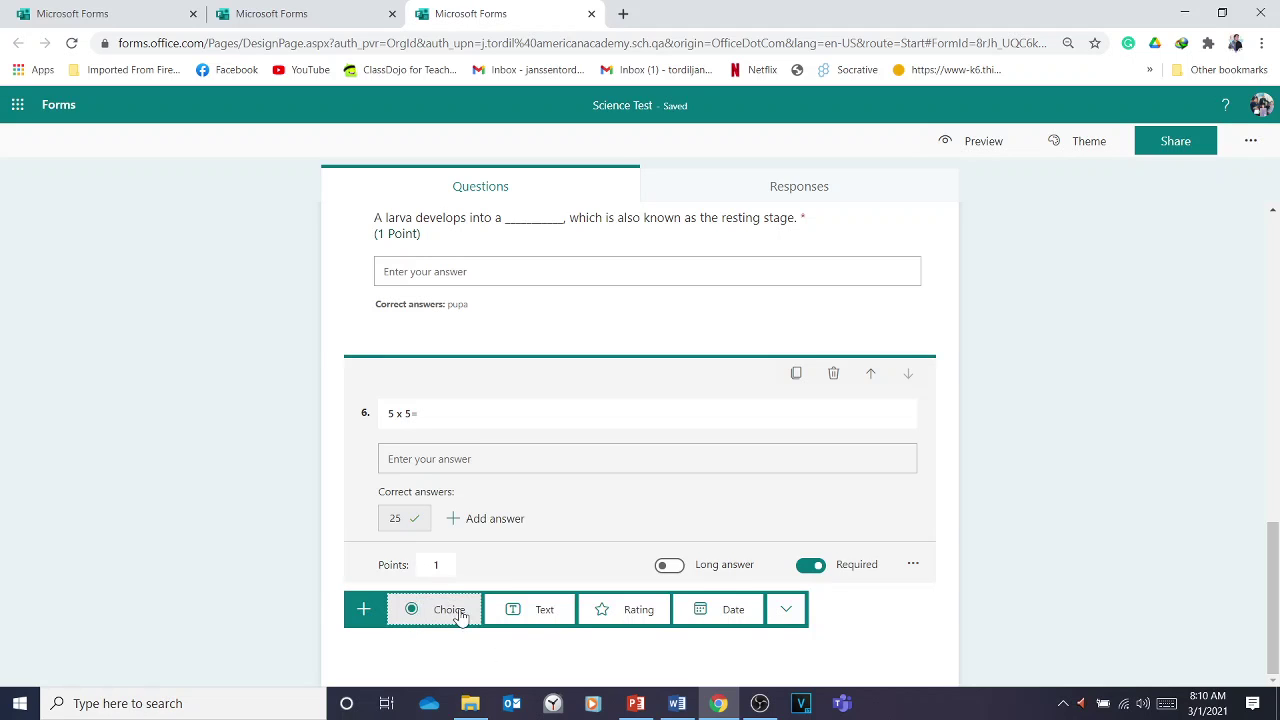
click(527, 614)
click(677, 568)
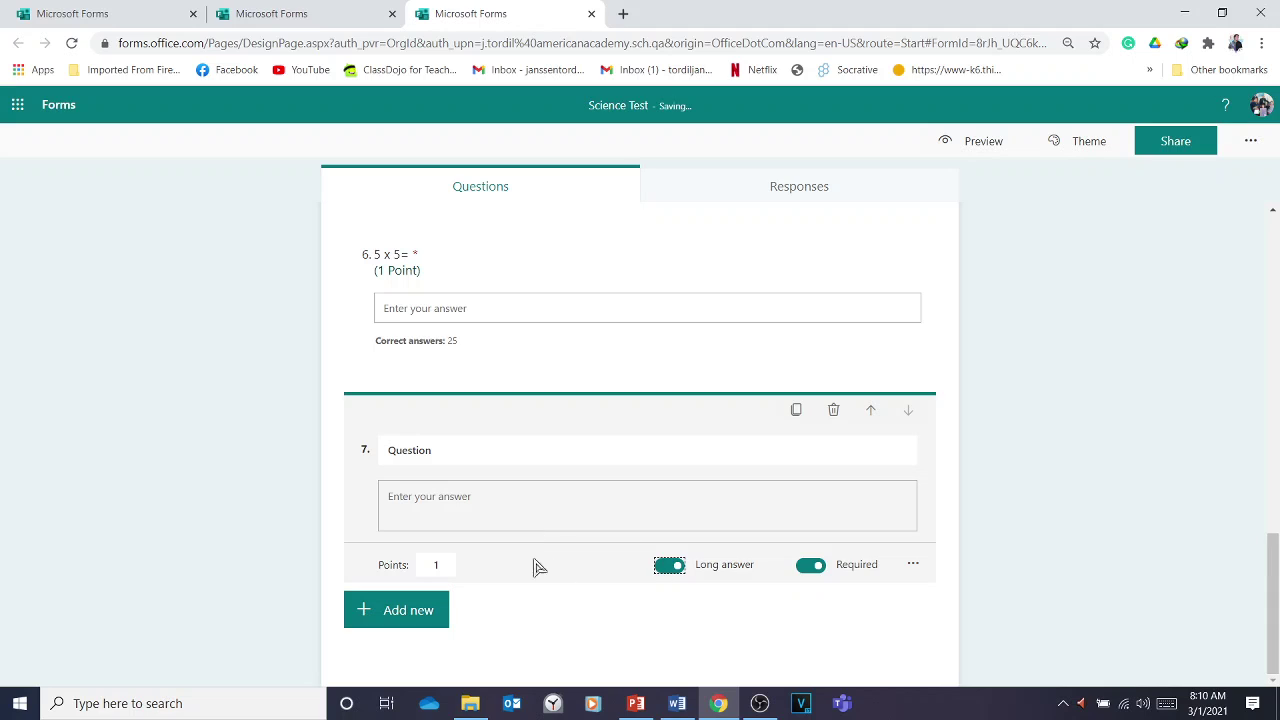
click(446, 461)
text(Wh)
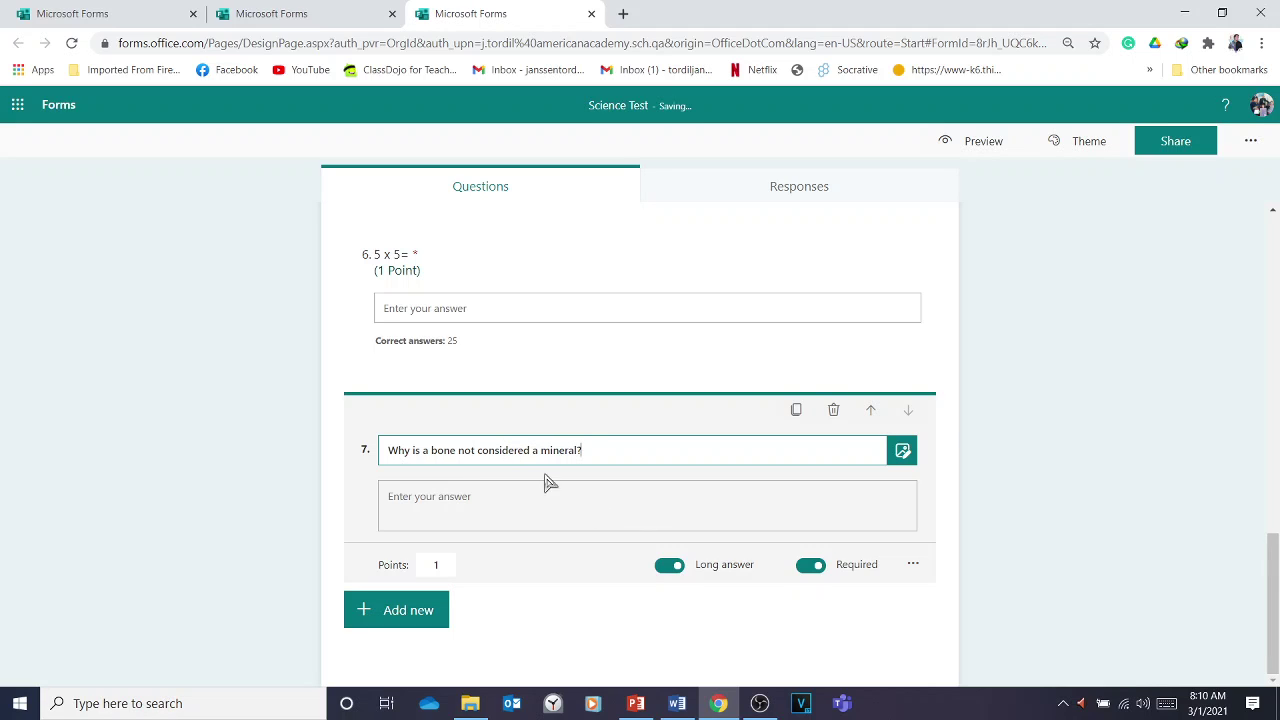
click(492, 513)
Step: Set question 7's points to 5
click(428, 565)
text(5)
click(413, 557)
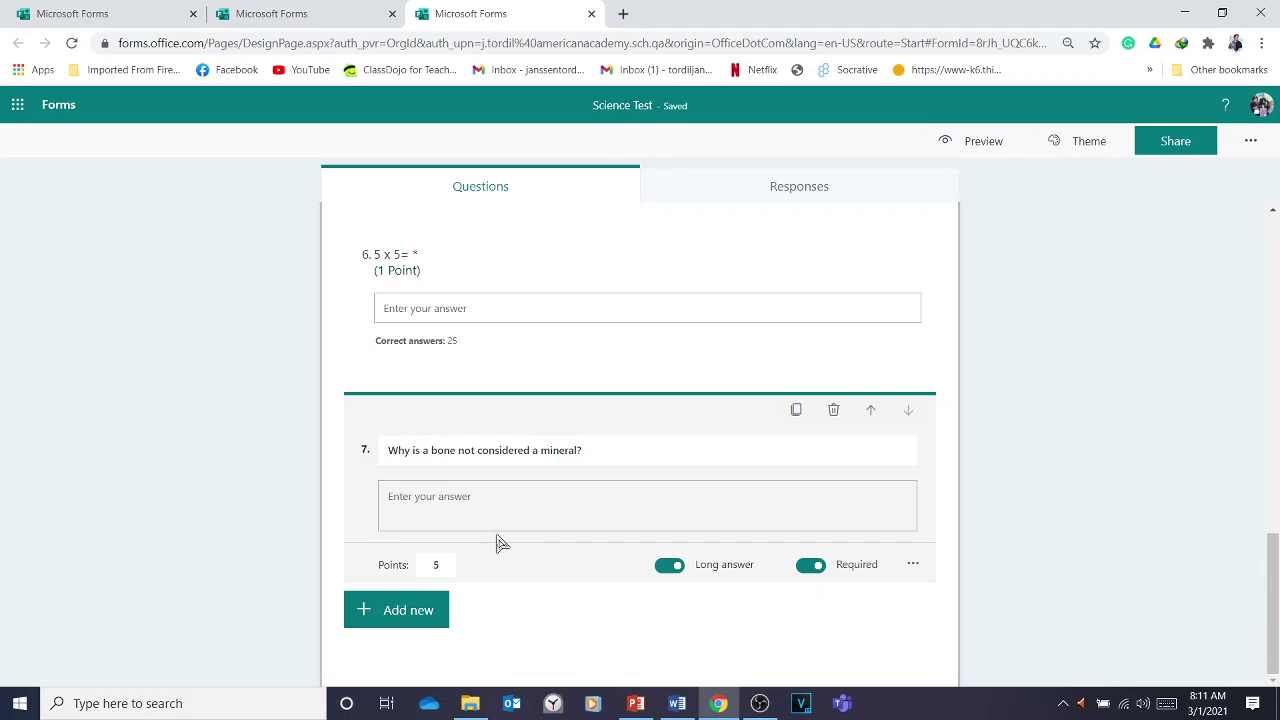
scroll(560, 555, up, 15)
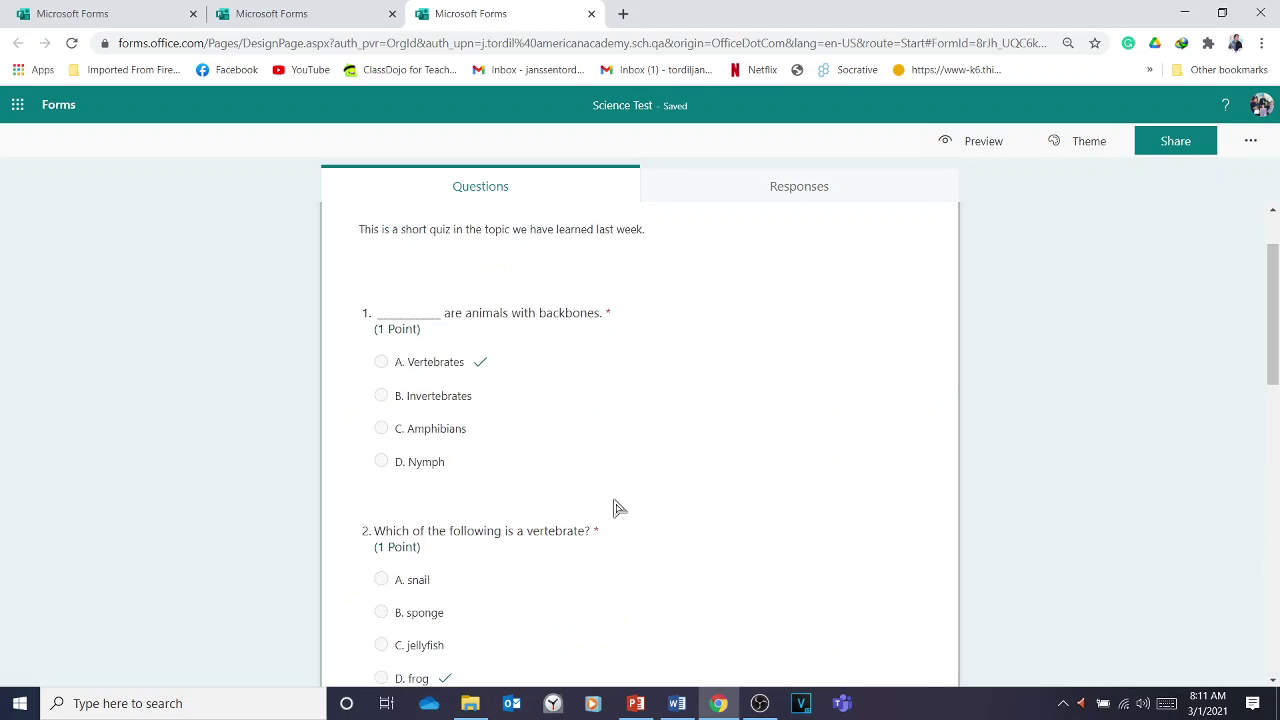
scroll(706, 474, down, 7)
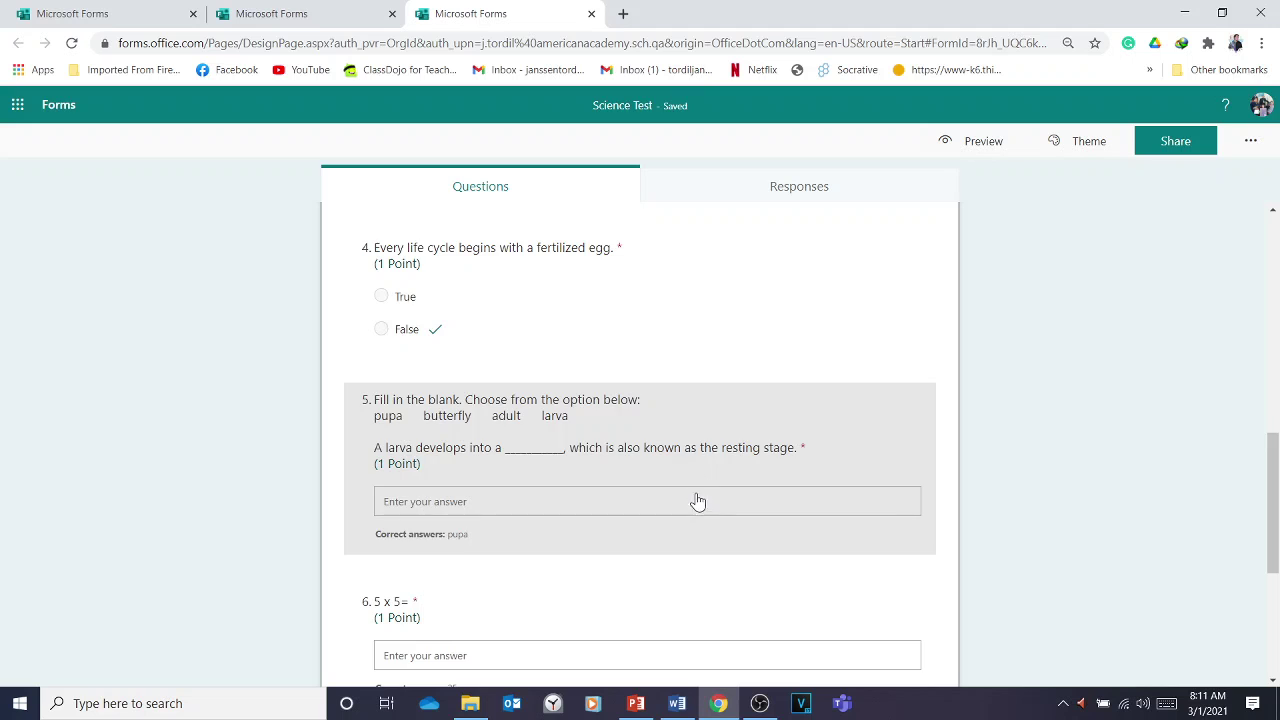
scroll(699, 500, up, 4)
scroll(702, 500, up, 3)
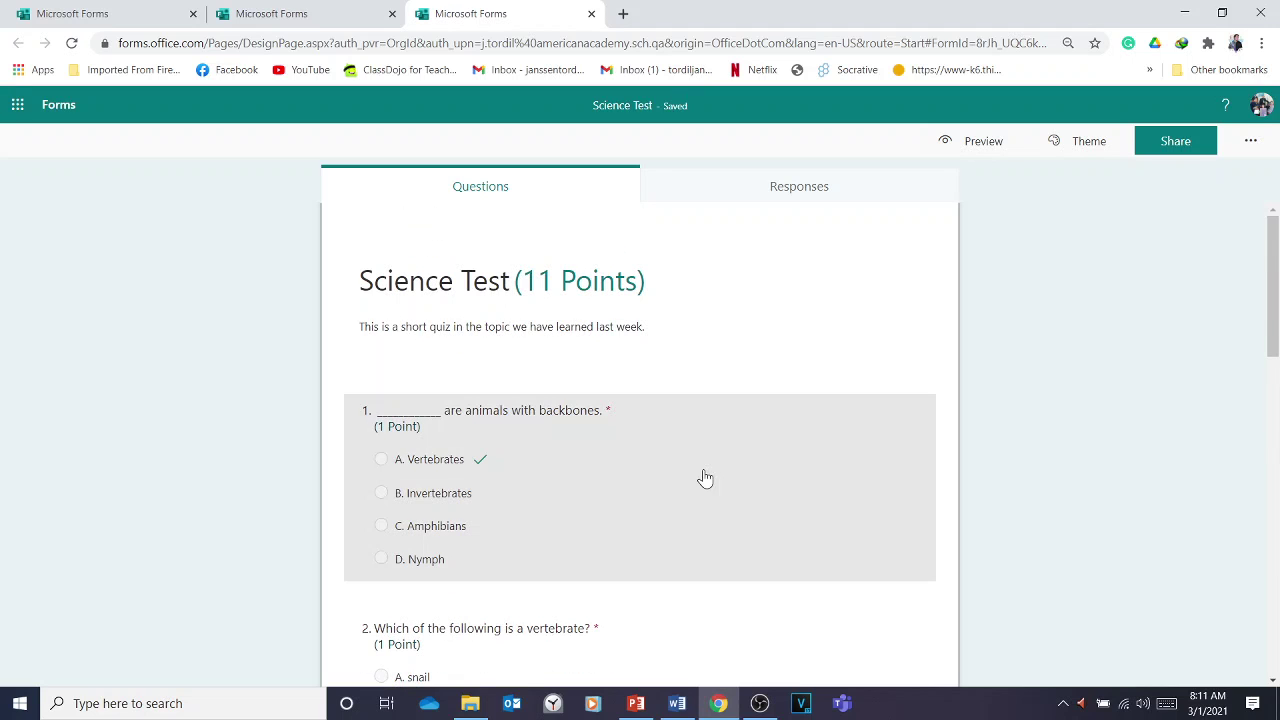
scroll(718, 472, down, 3)
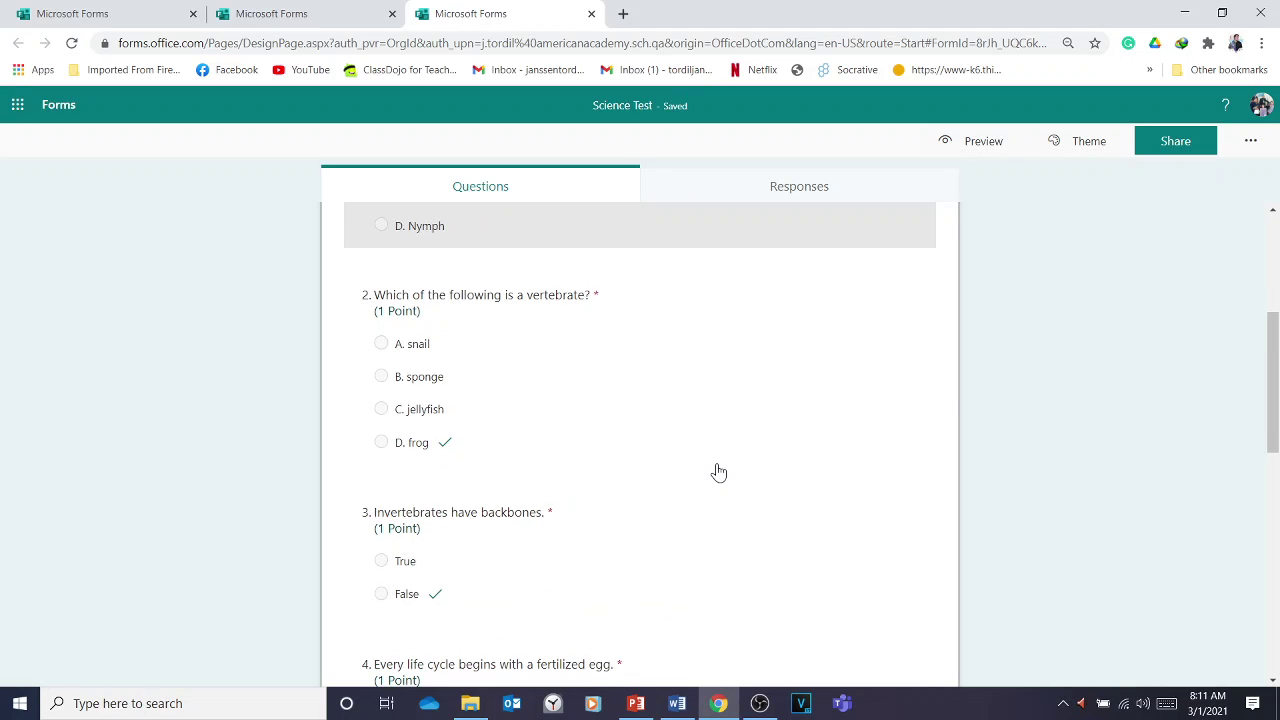
scroll(718, 472, down, 4)
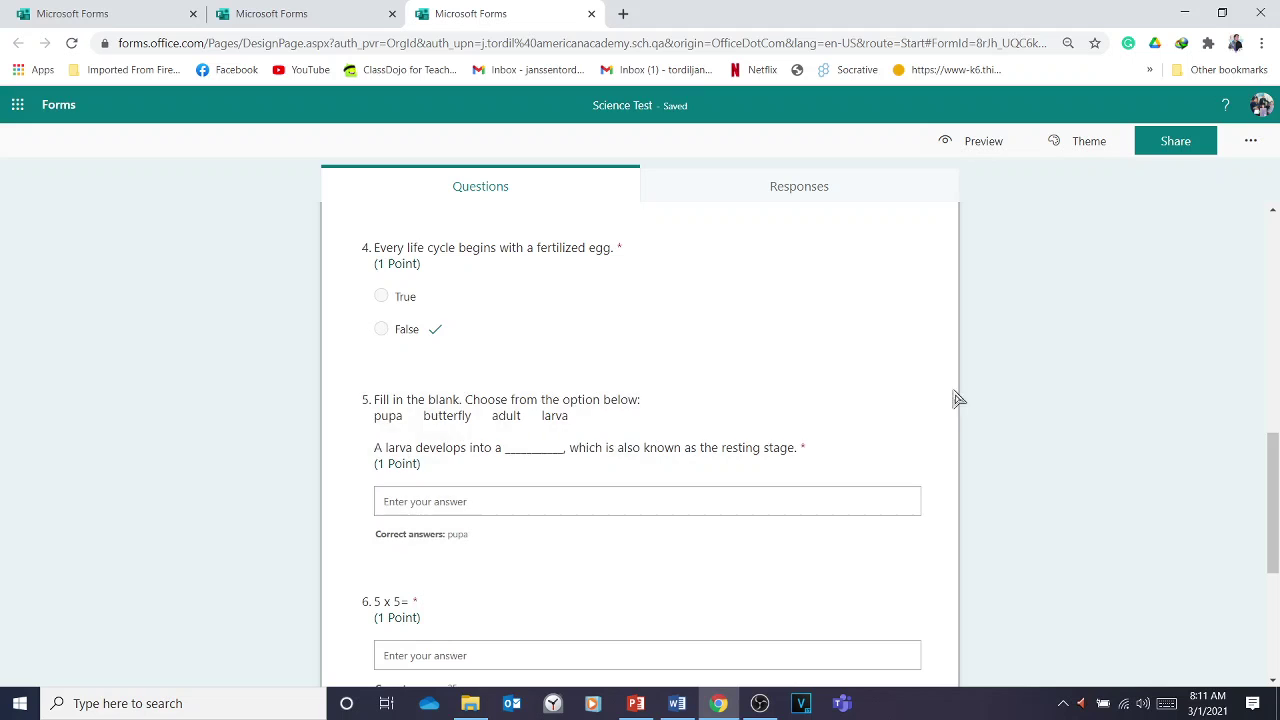
scroll(1065, 390, up, 7)
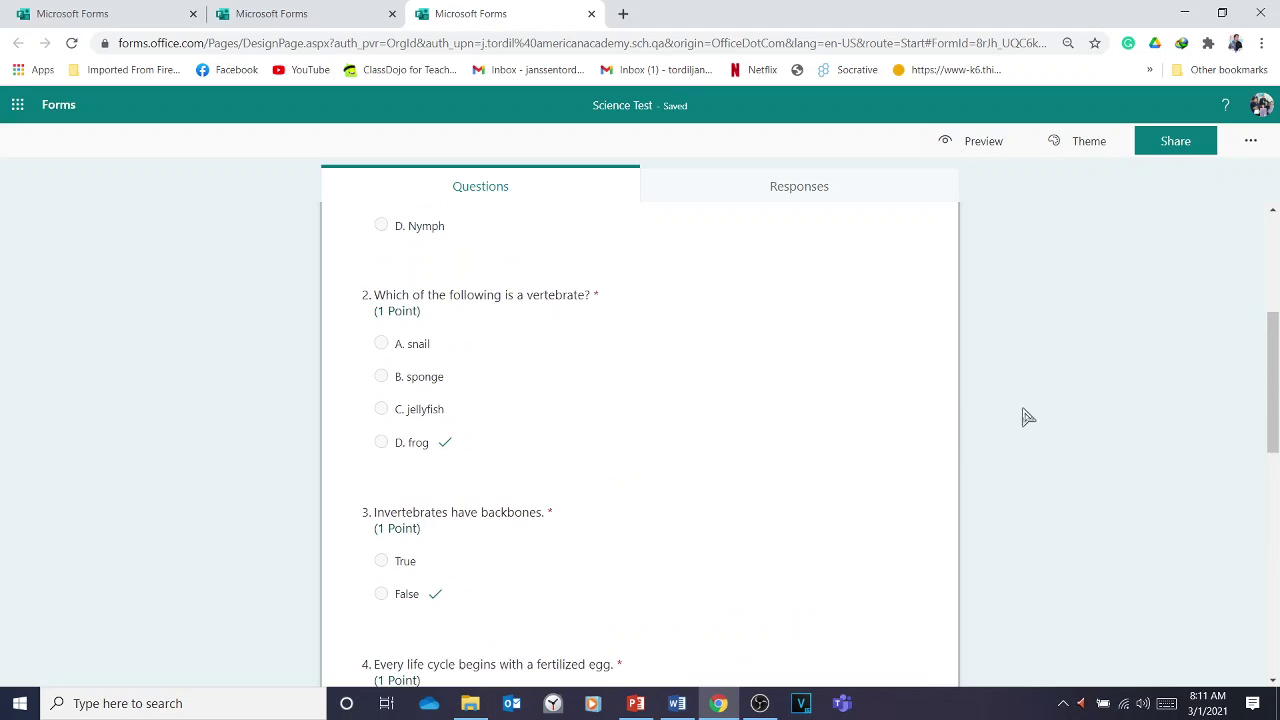
scroll(1062, 429, up, 1)
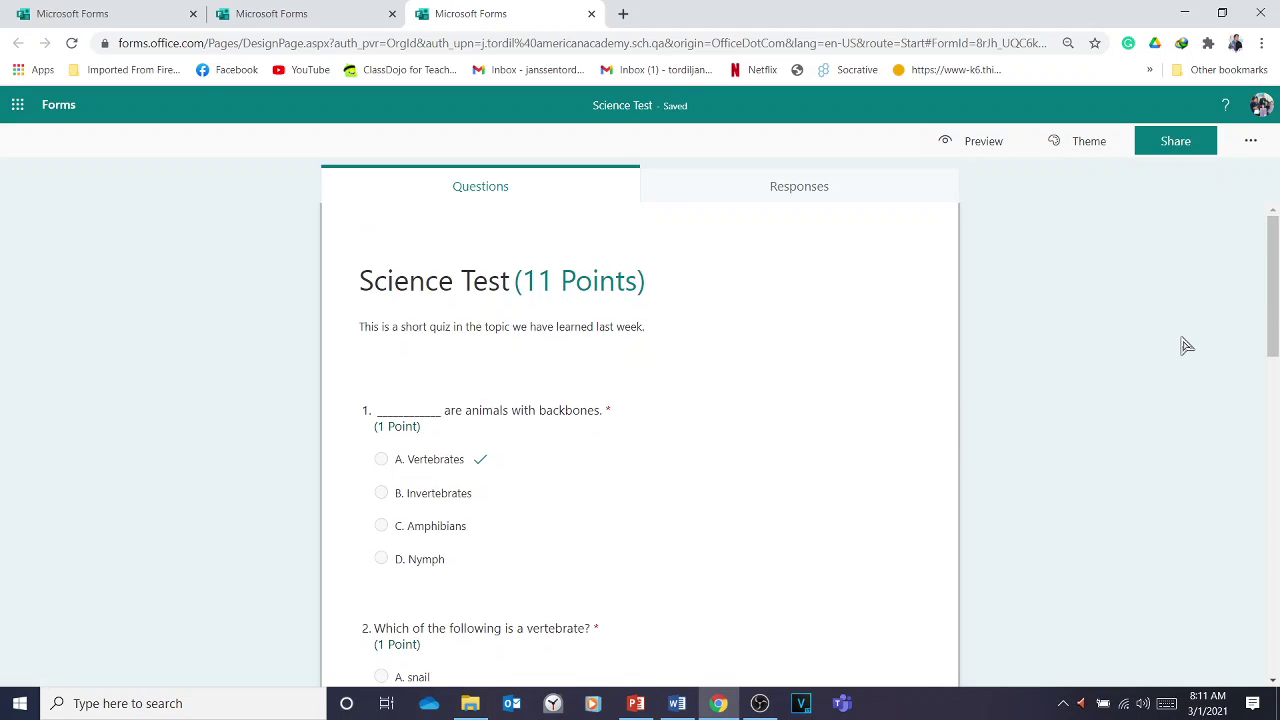
Step: Open the form's Settings panel from the more-options menu
click(1262, 150)
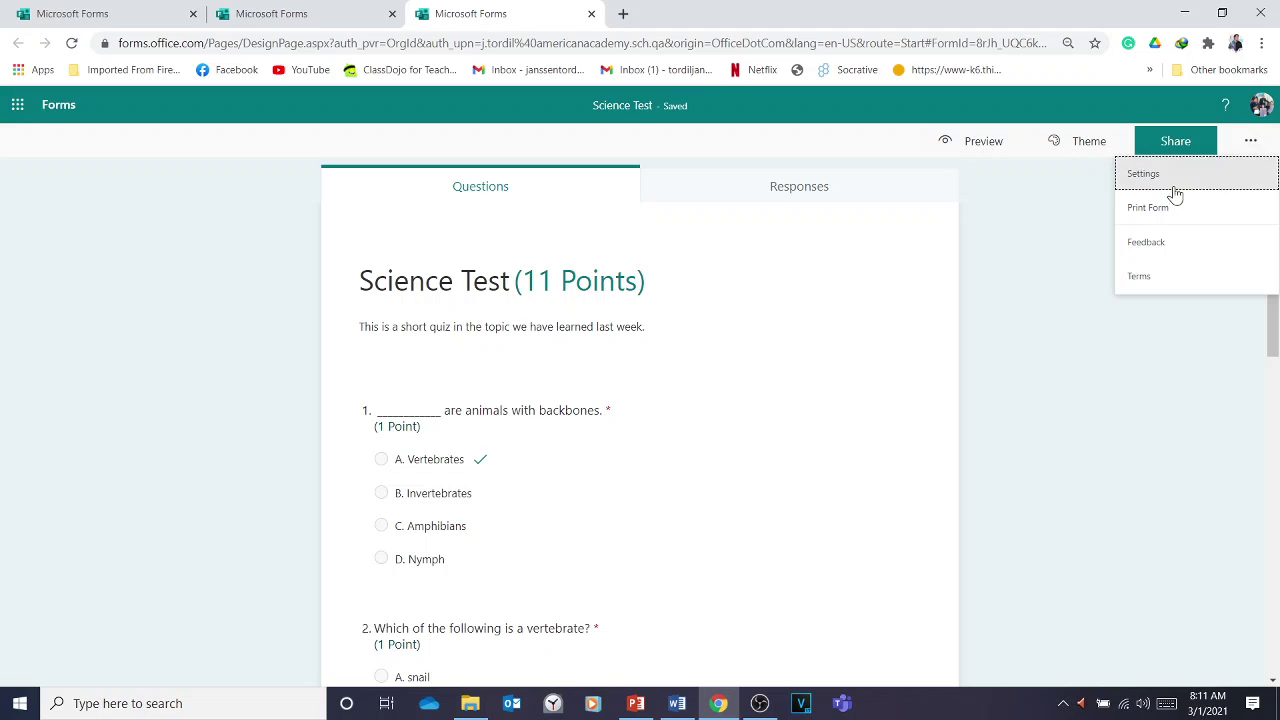
click(1143, 178)
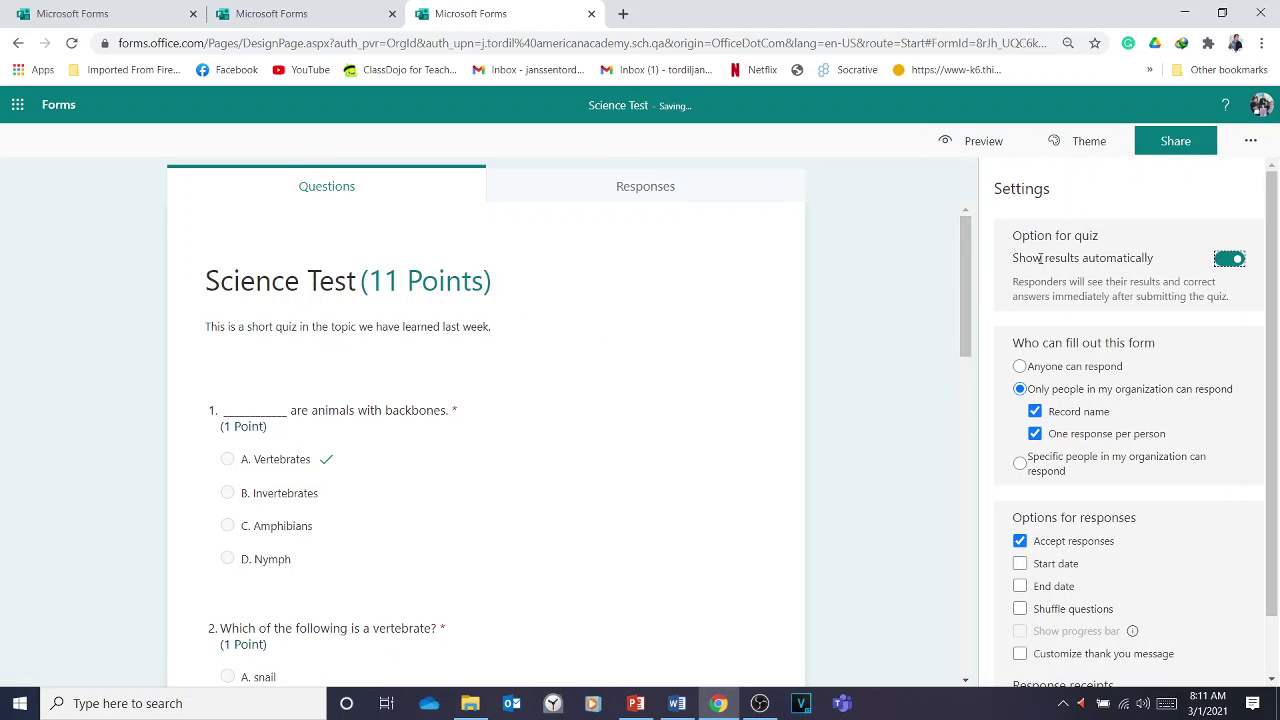
scroll(1090, 430, down, 1)
scroll(1097, 565, up, 1)
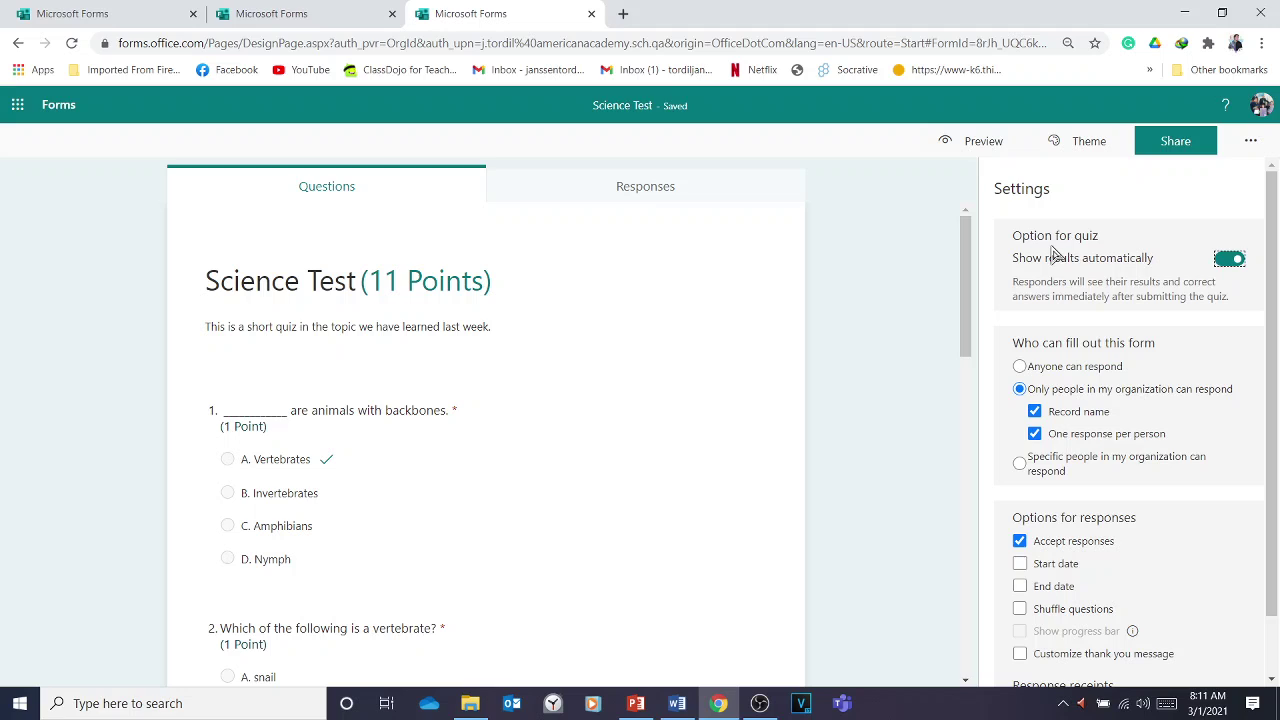
Step: Switch off 'Show results automatically' for the quiz
click(1230, 262)
click(1230, 262)
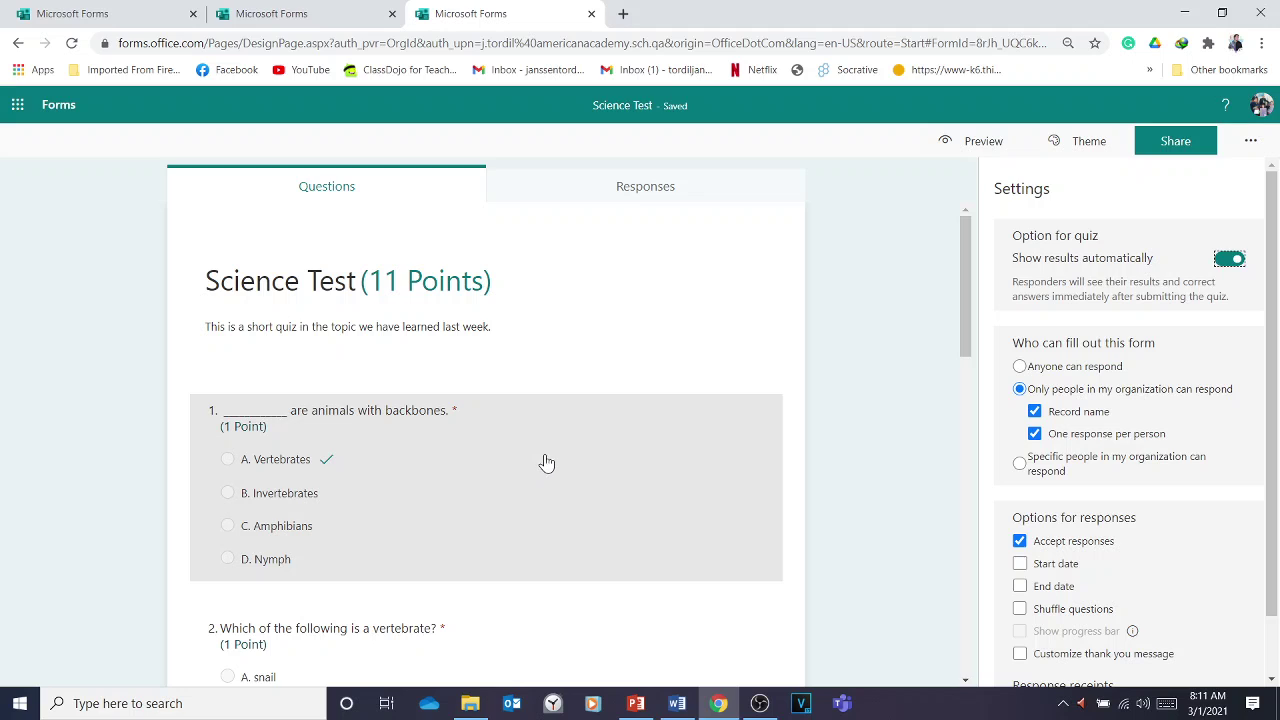
click(1238, 260)
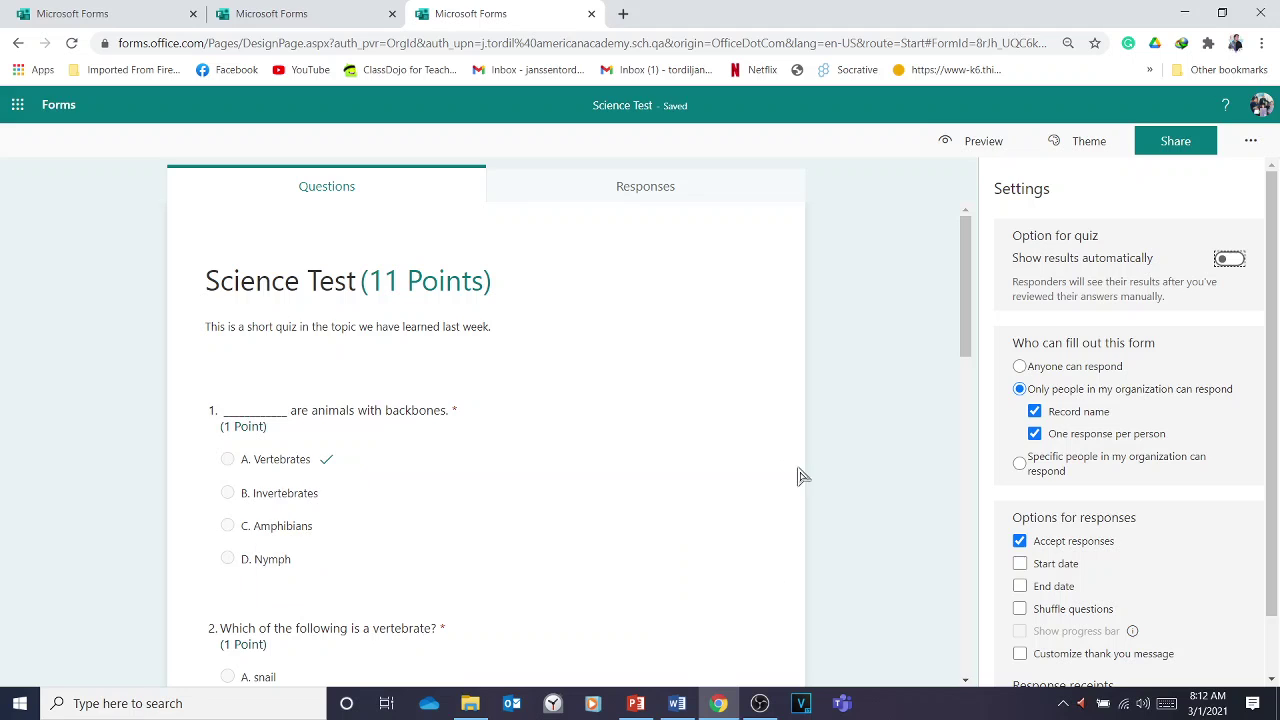
scroll(922, 402, down, 1)
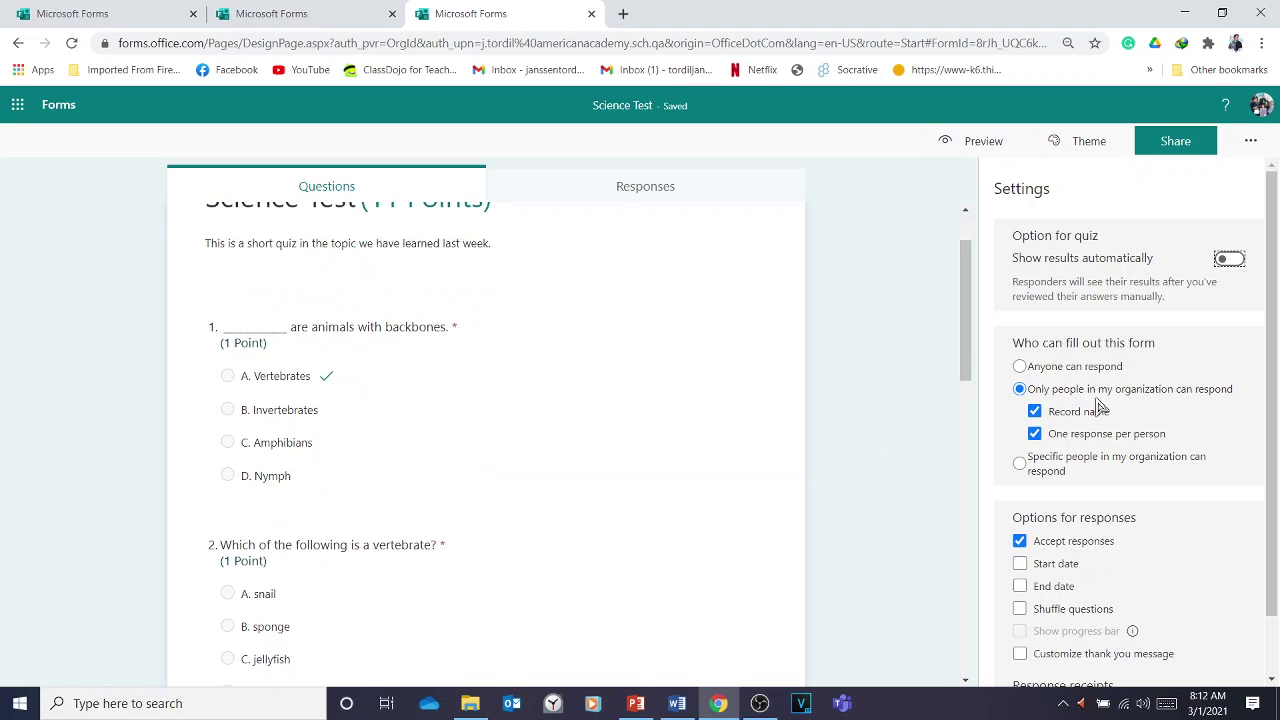
scroll(1060, 470, down, 1)
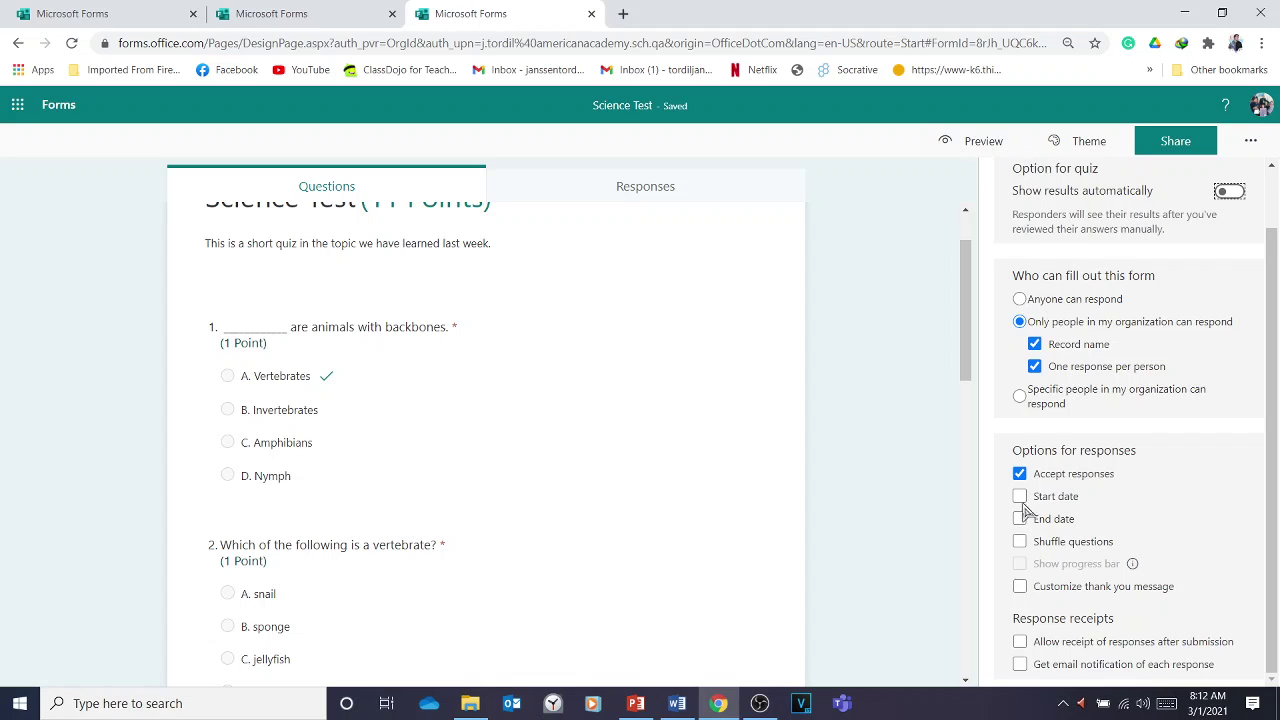
Step: Set the response start date to 3/11/2021 at 10:00 AM
click(1020, 497)
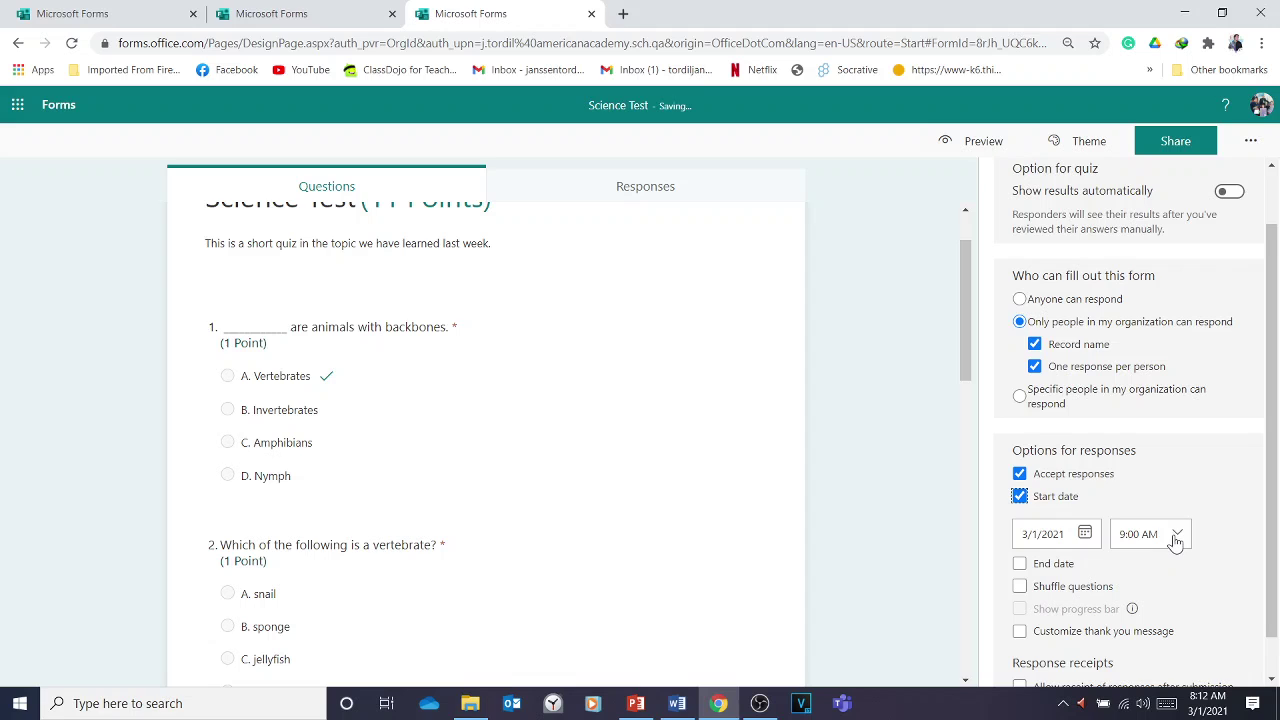
click(1084, 533)
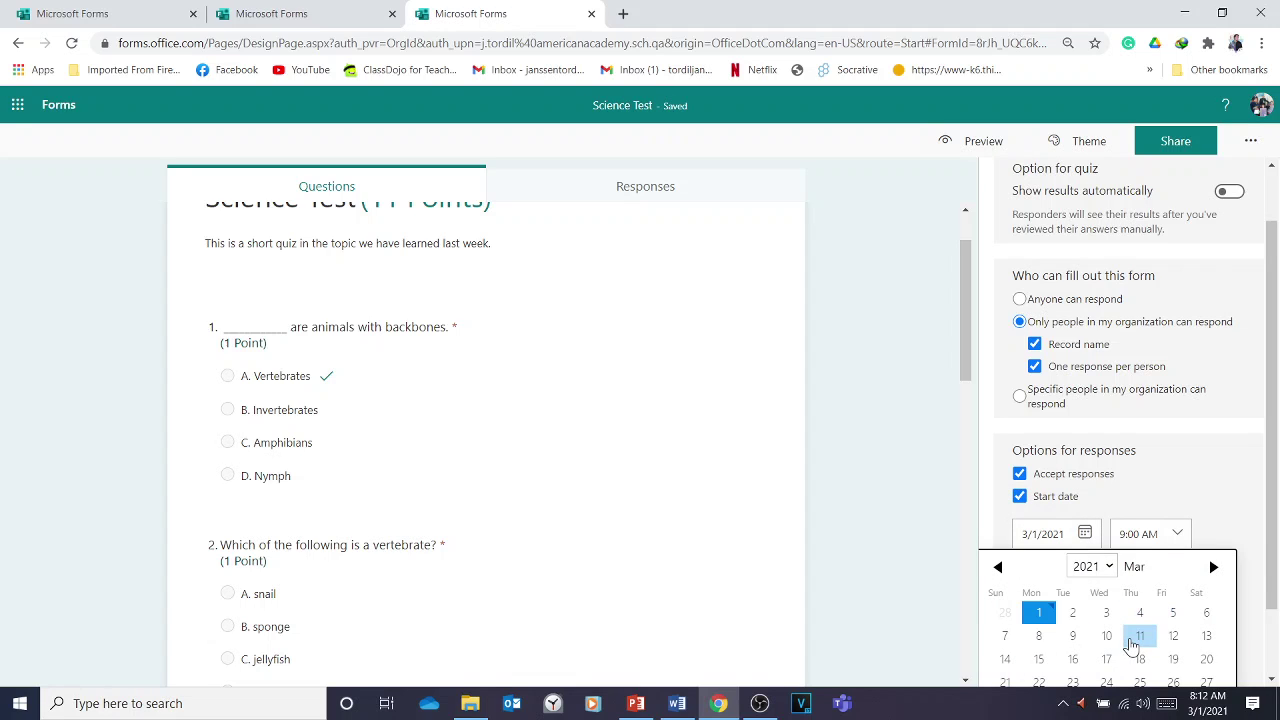
click(1139, 636)
click(1177, 533)
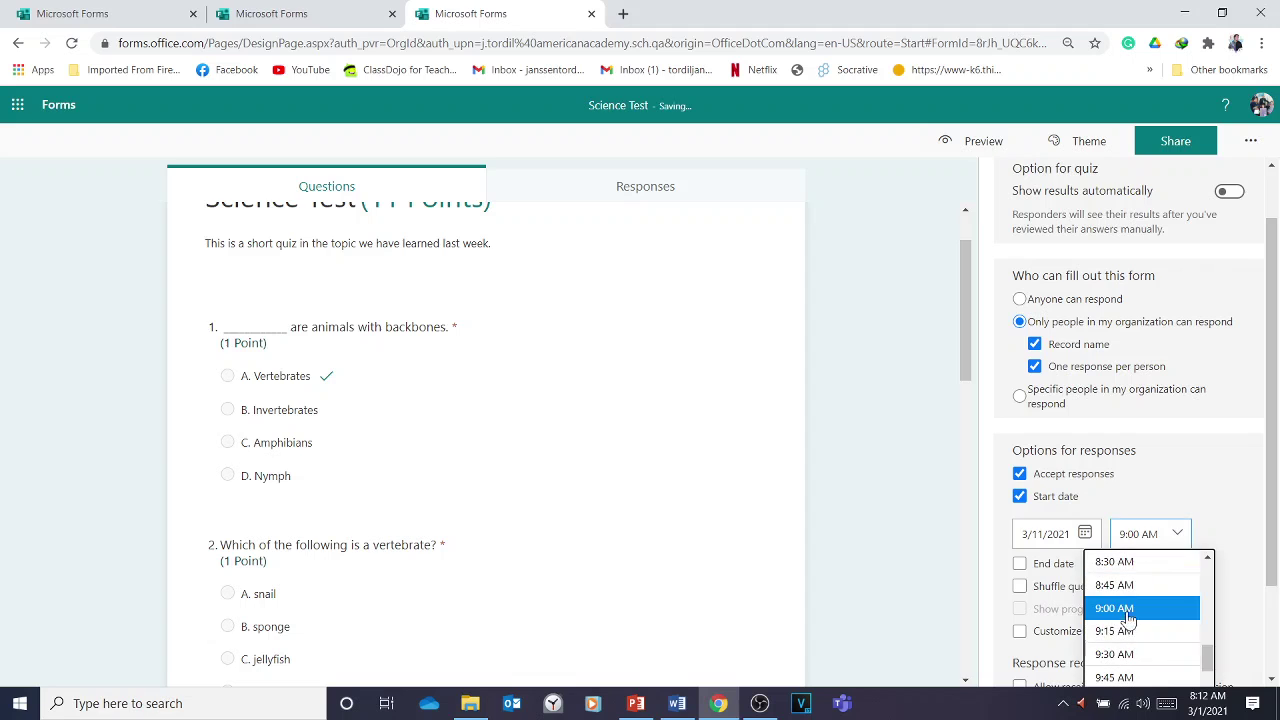
scroll(1117, 655, down, 2)
click(1128, 614)
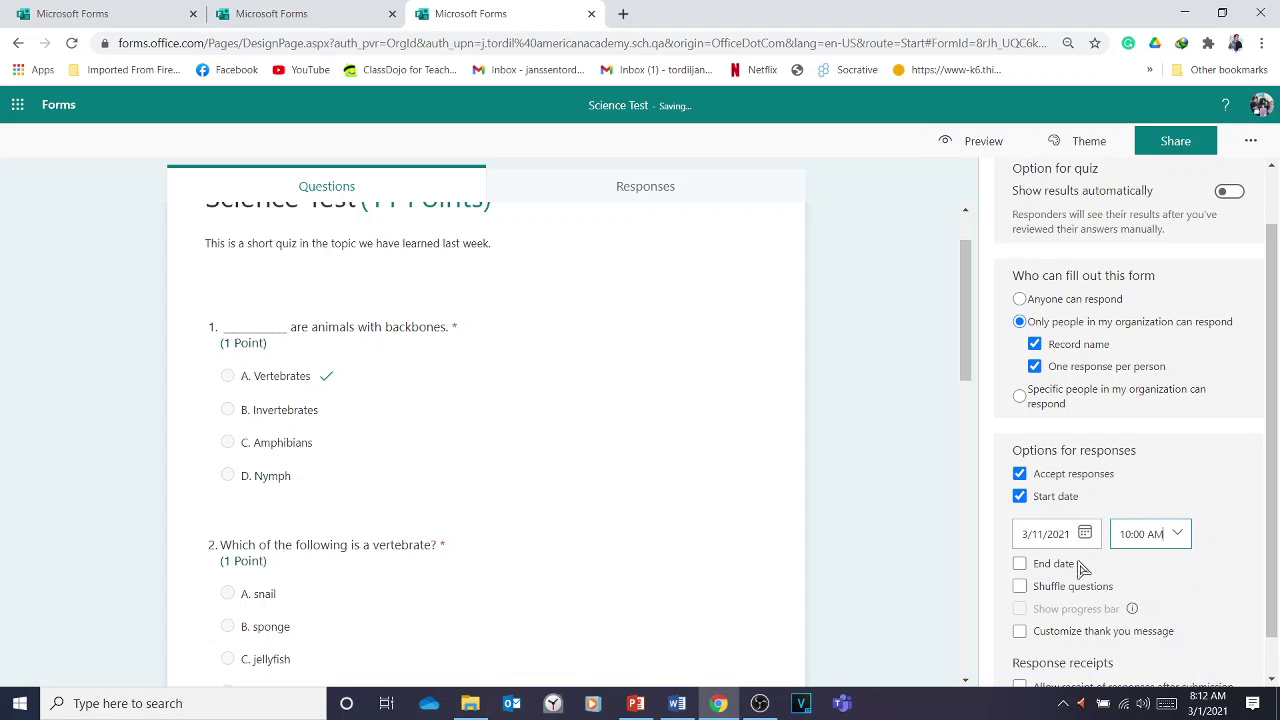
Step: Set the response end time to 11:00 AM the same day
click(1022, 565)
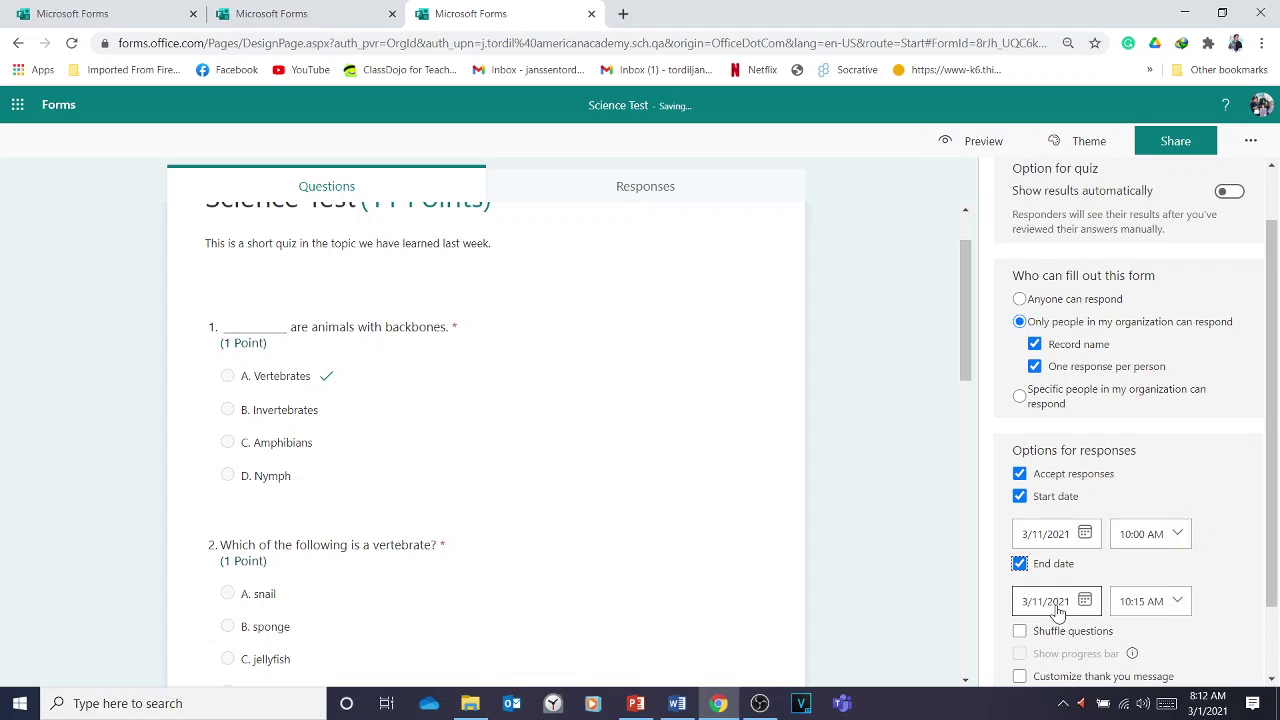
click(1160, 603)
scroll(1143, 651, down, 2)
scroll(1143, 651, down, 1)
scroll(1143, 640, up, 3)
scroll(1236, 549, down, 1)
scroll(1193, 527, down, 1)
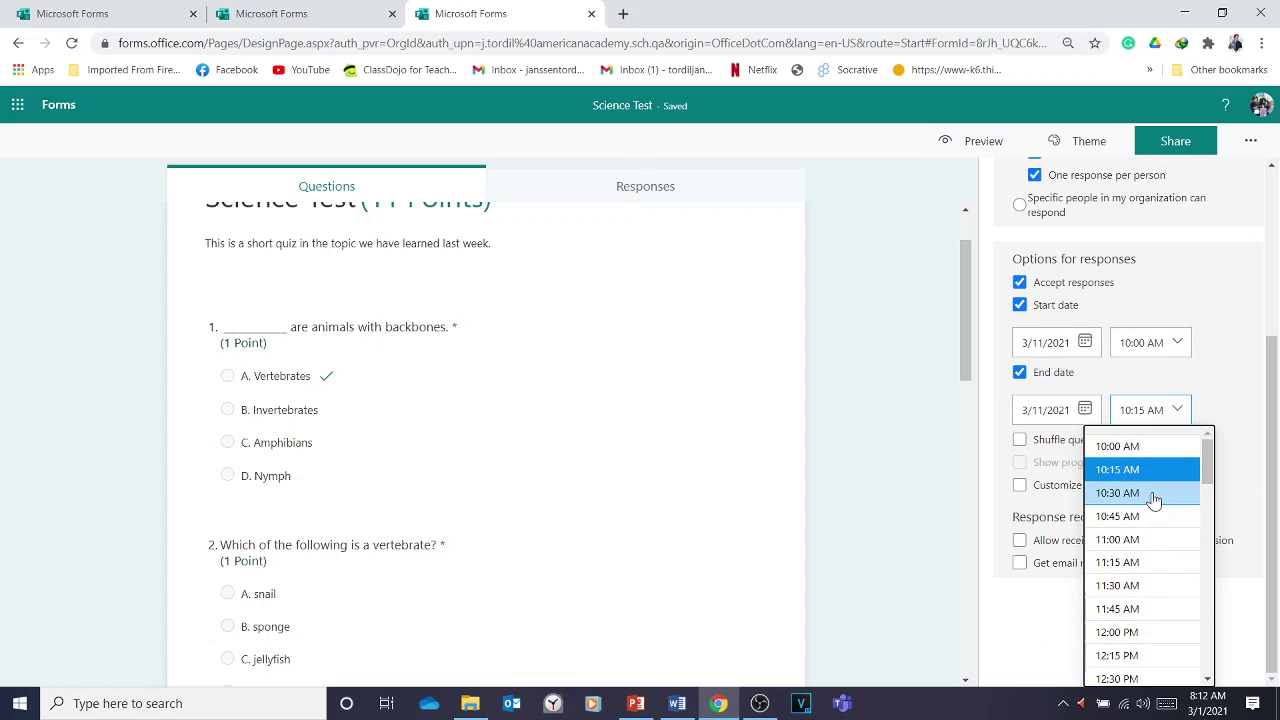
click(1128, 537)
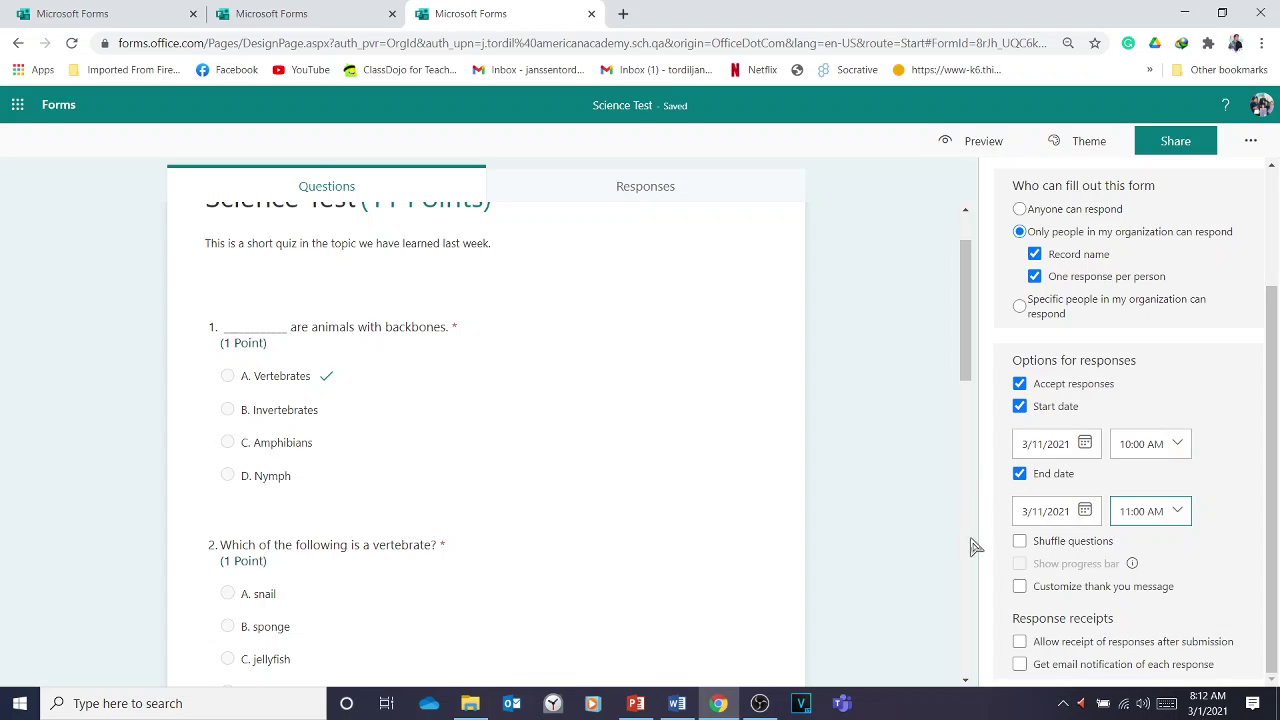
scroll(973, 557, up, 2)
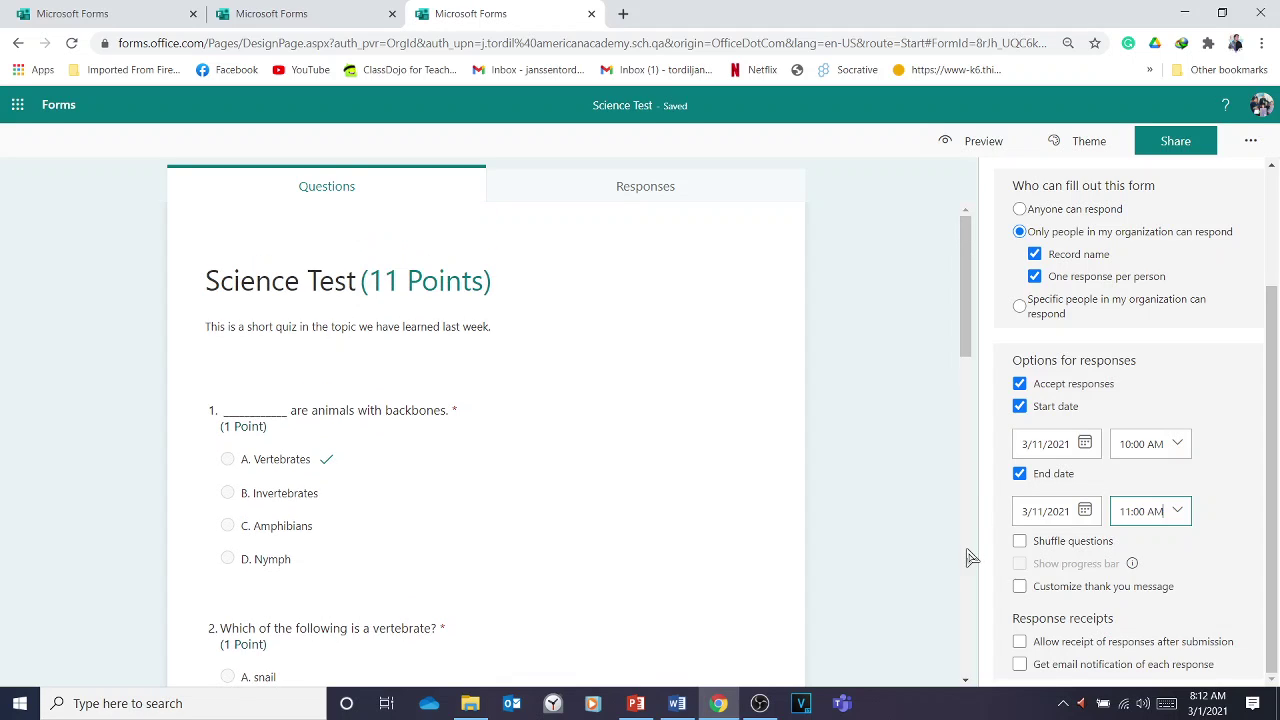
Step: Copy the quiz's response link from the Share options
click(1180, 145)
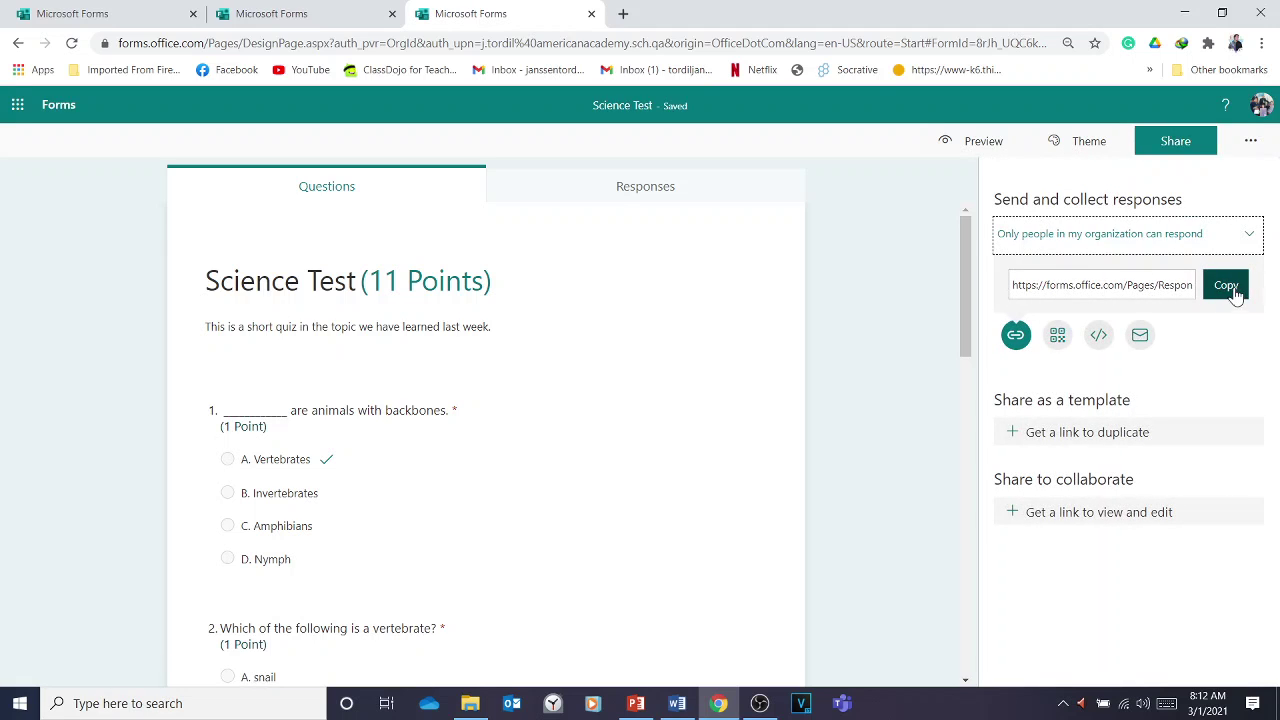
click(1231, 293)
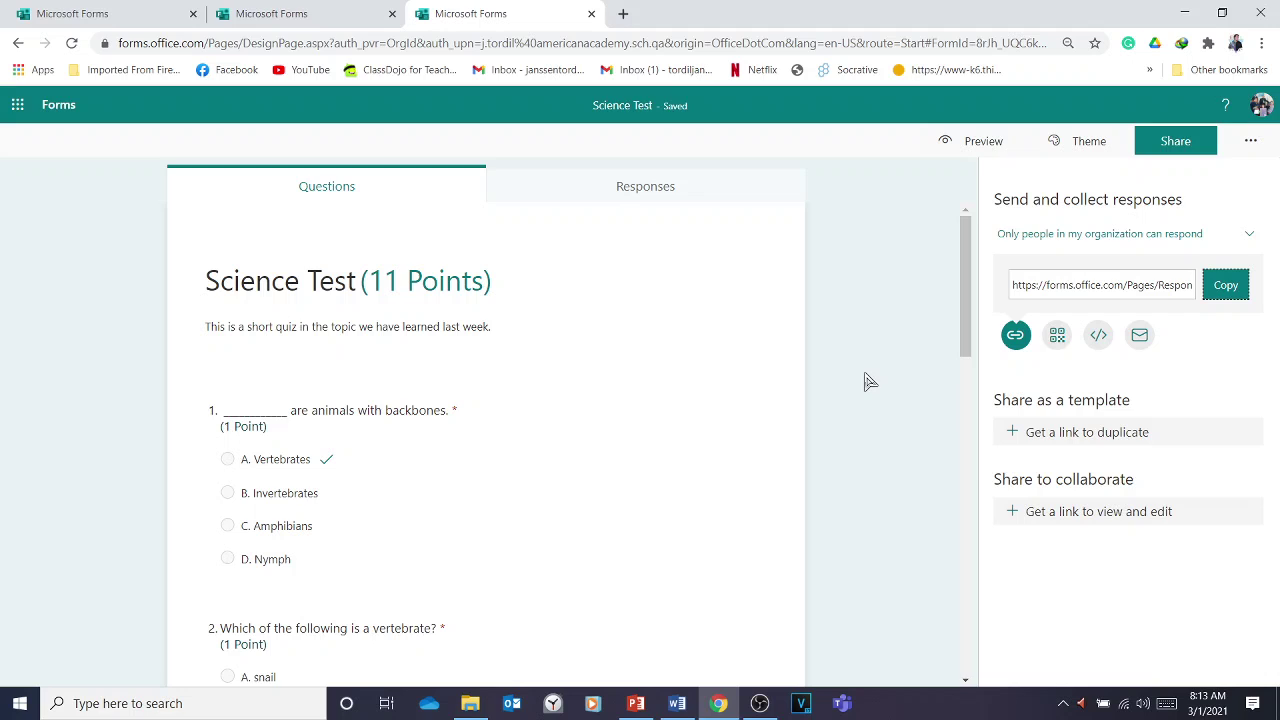
click(1225, 284)
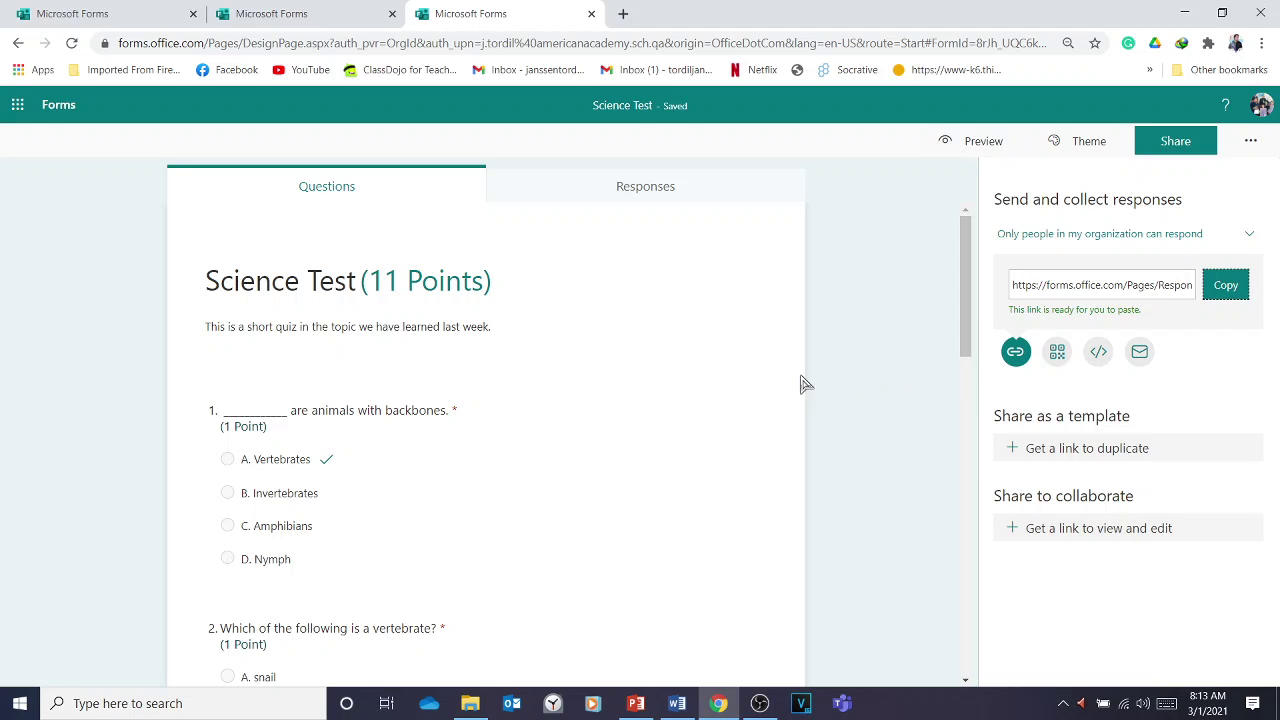